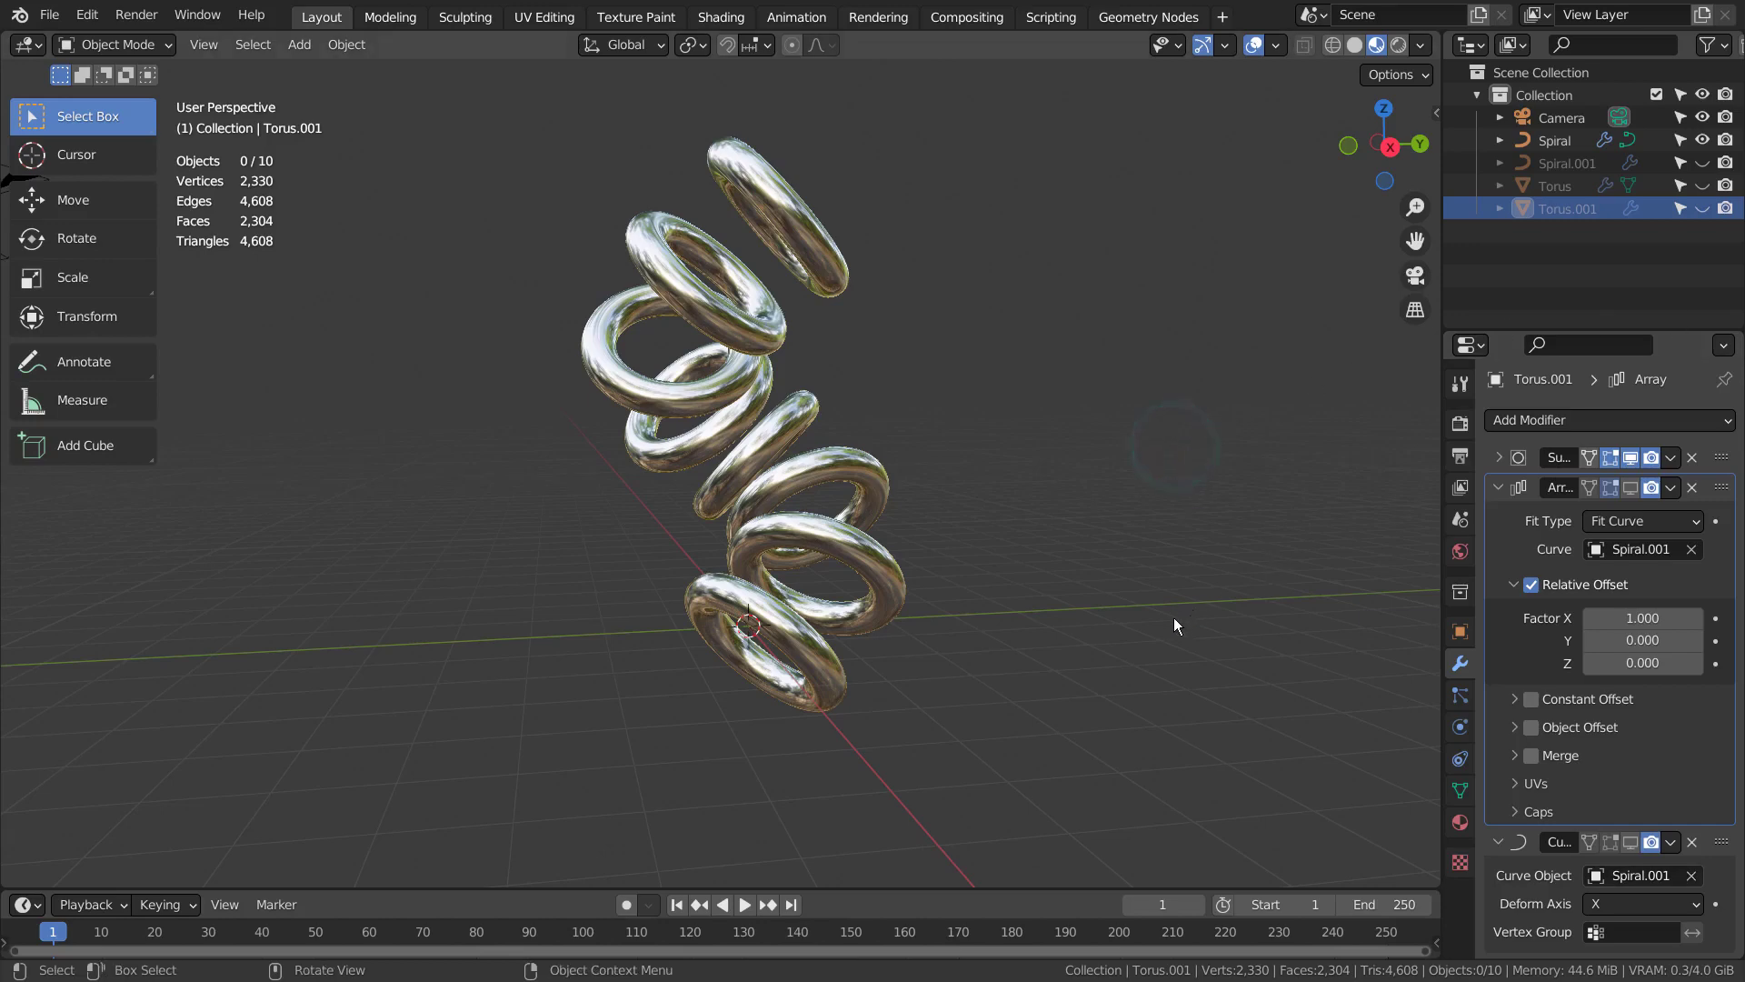
# Hide the existing Spiral and its torus rings in the outliner.
pyautogui.moveTo(1168, 533); pyautogui.dragTo(785, 597, button='middle')
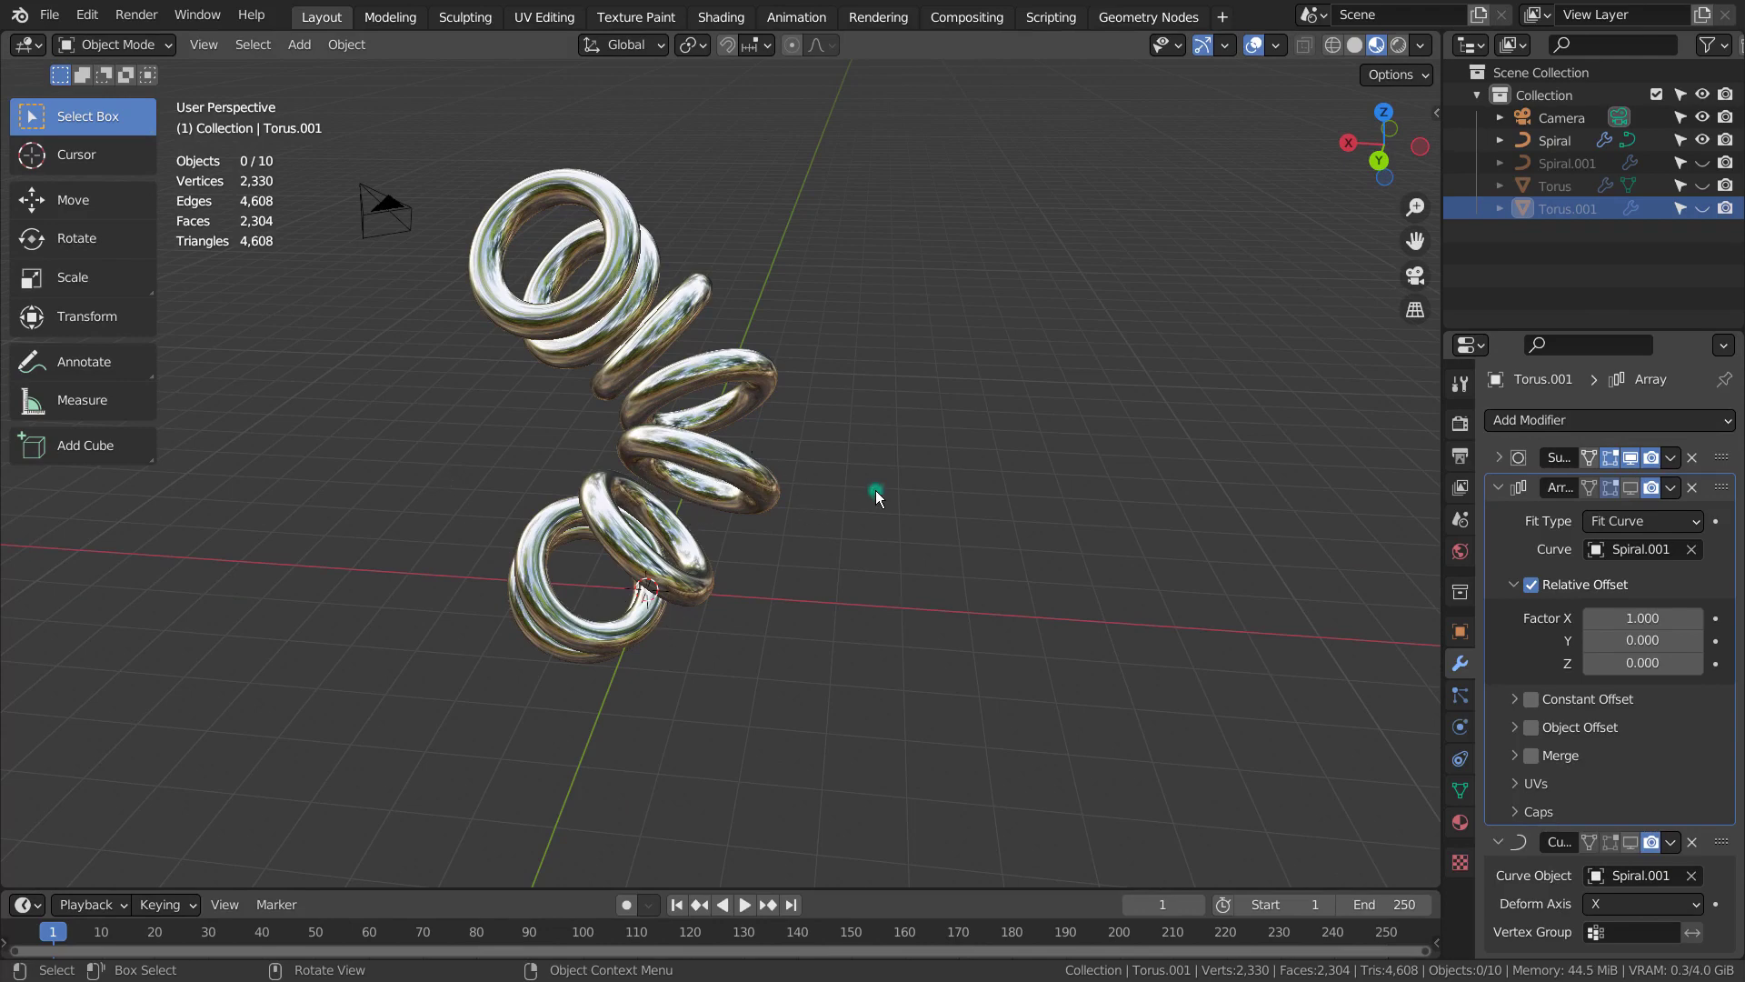
pyautogui.moveTo(793, 613); pyautogui.dragTo(1084, 450, button='middle')
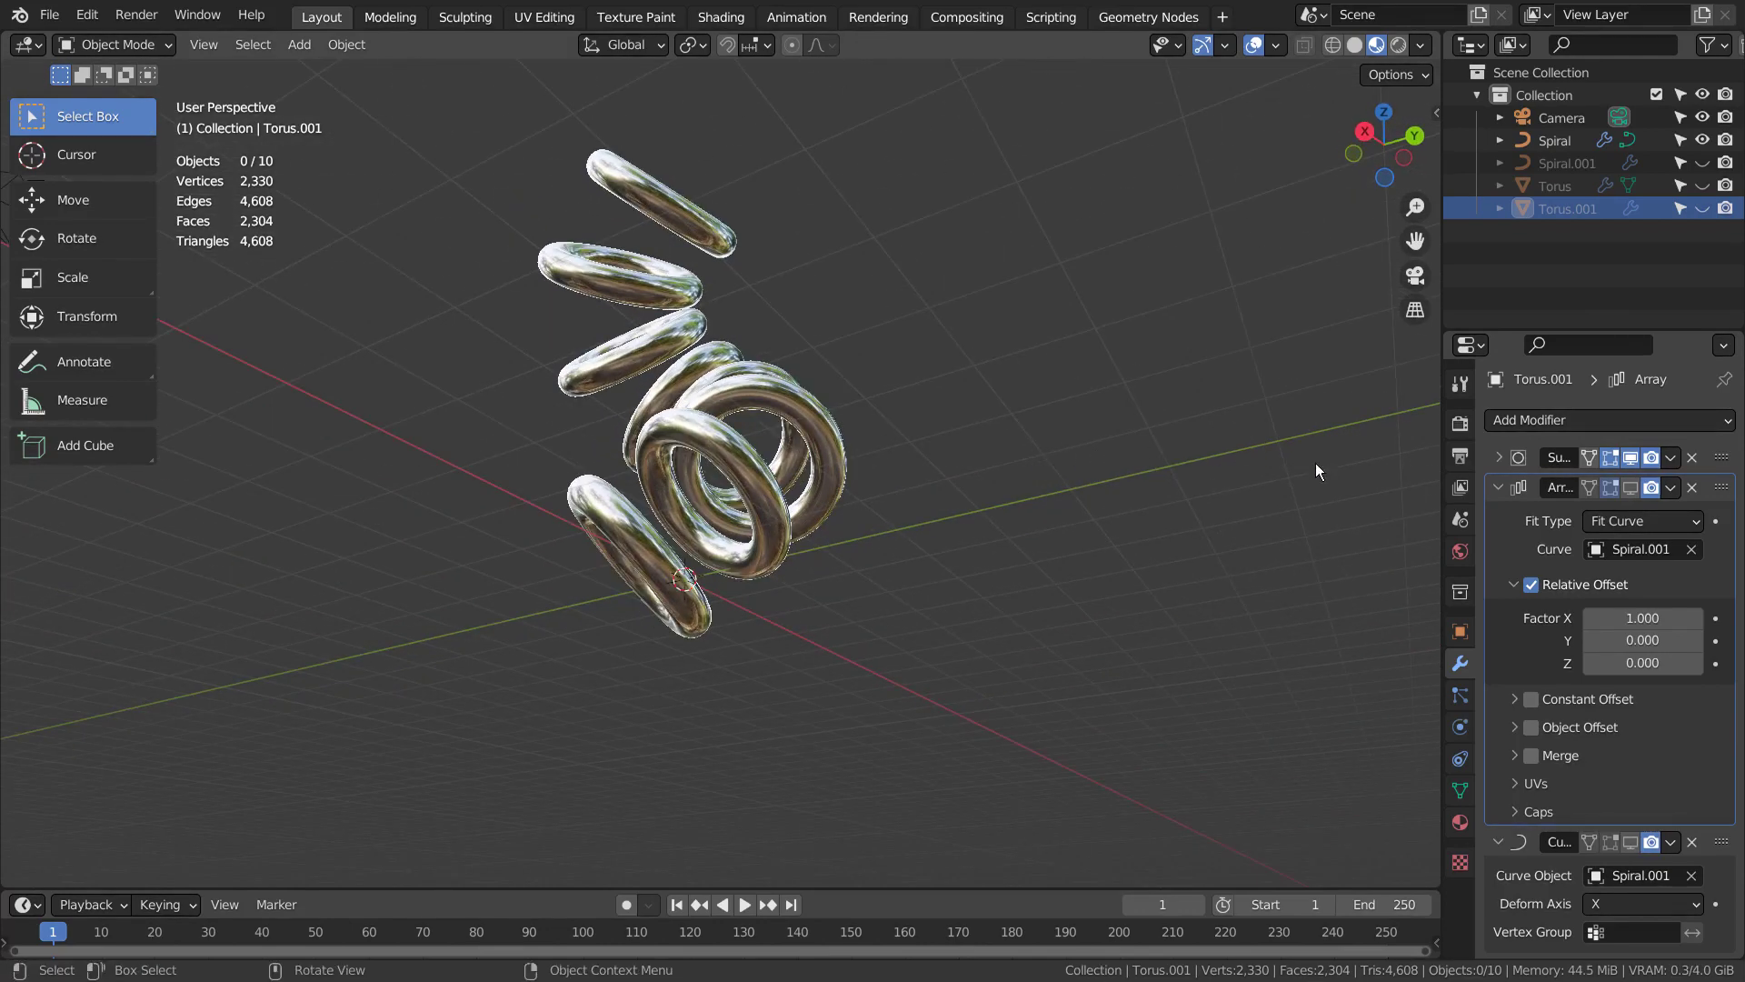
pyautogui.moveTo(1307, 609); pyautogui.dragTo(987, 736, button='middle')
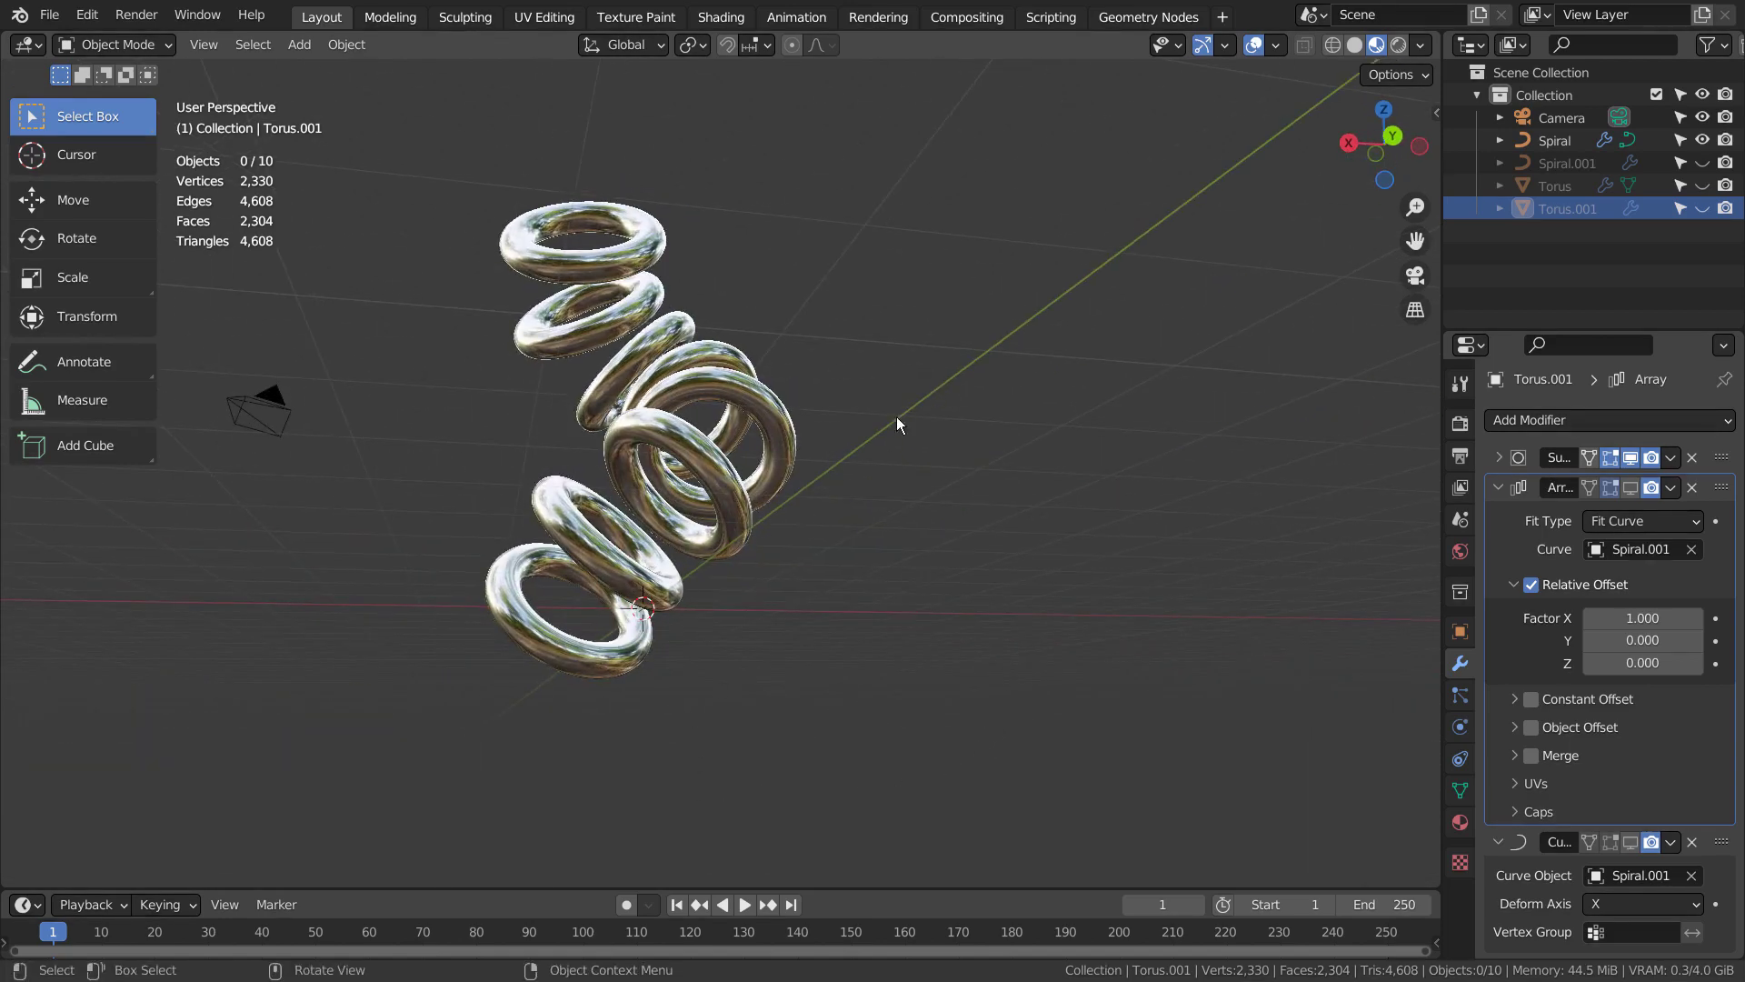
pyautogui.moveTo(896, 417); pyautogui.dragTo(1118, 472, button='middle')
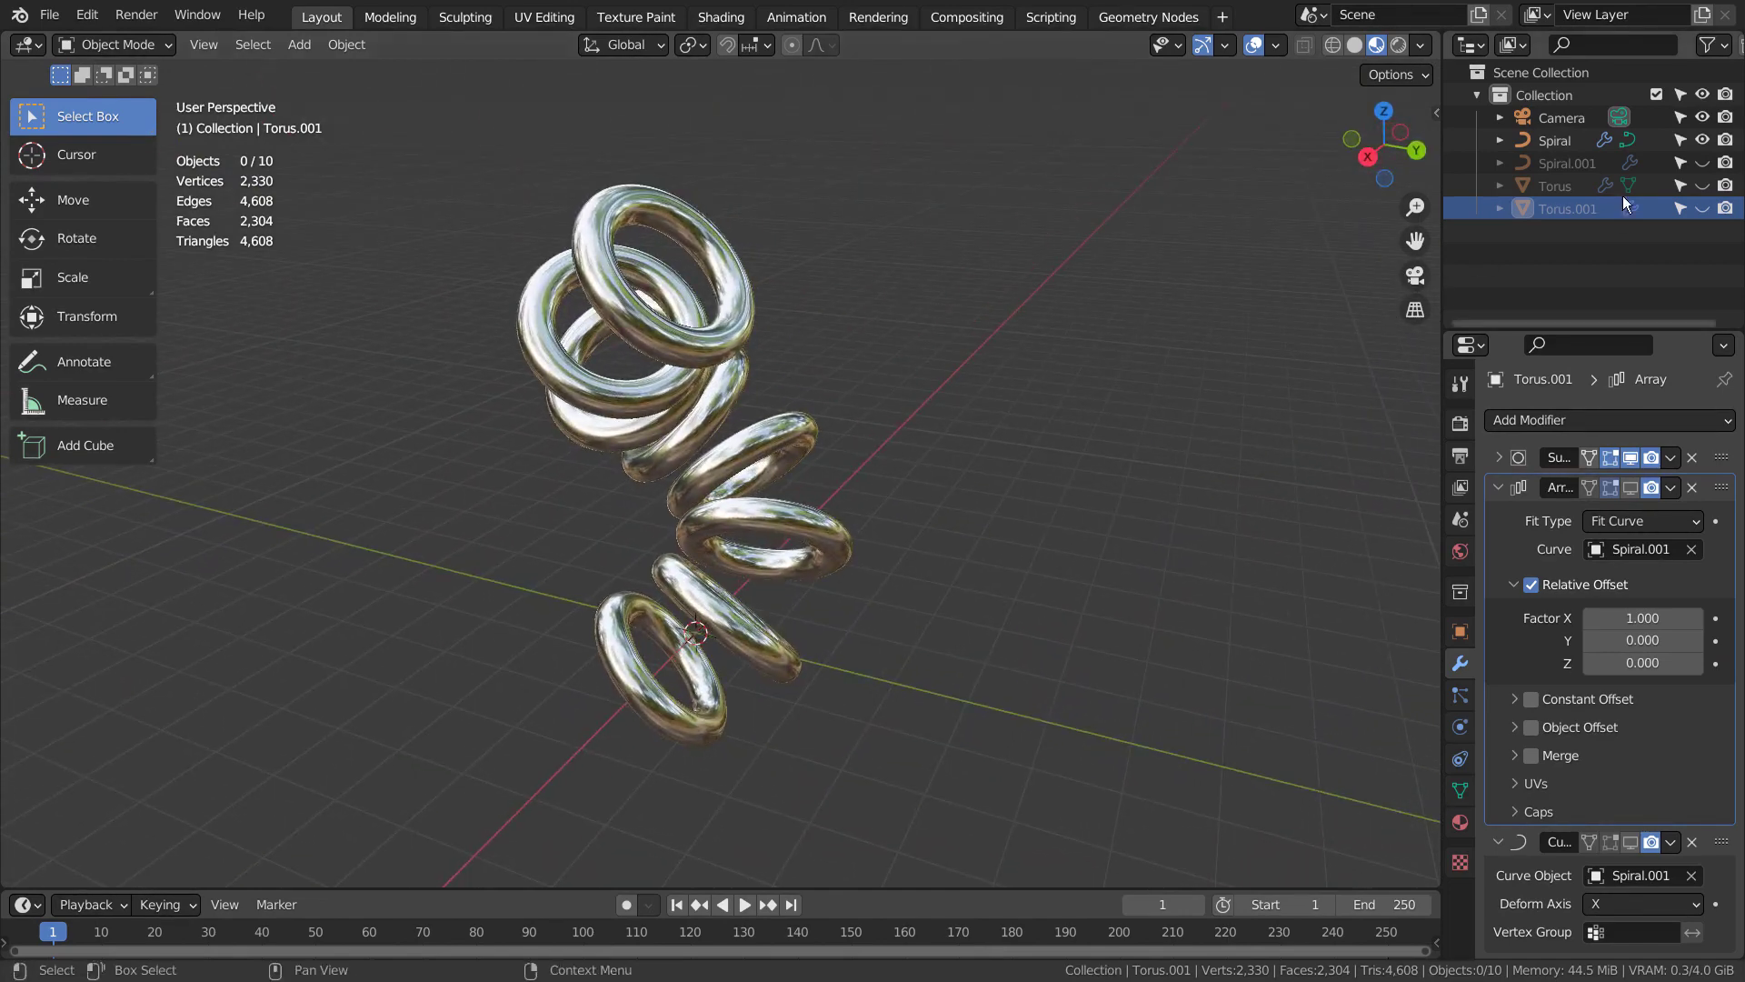
pyautogui.click(1703, 141)
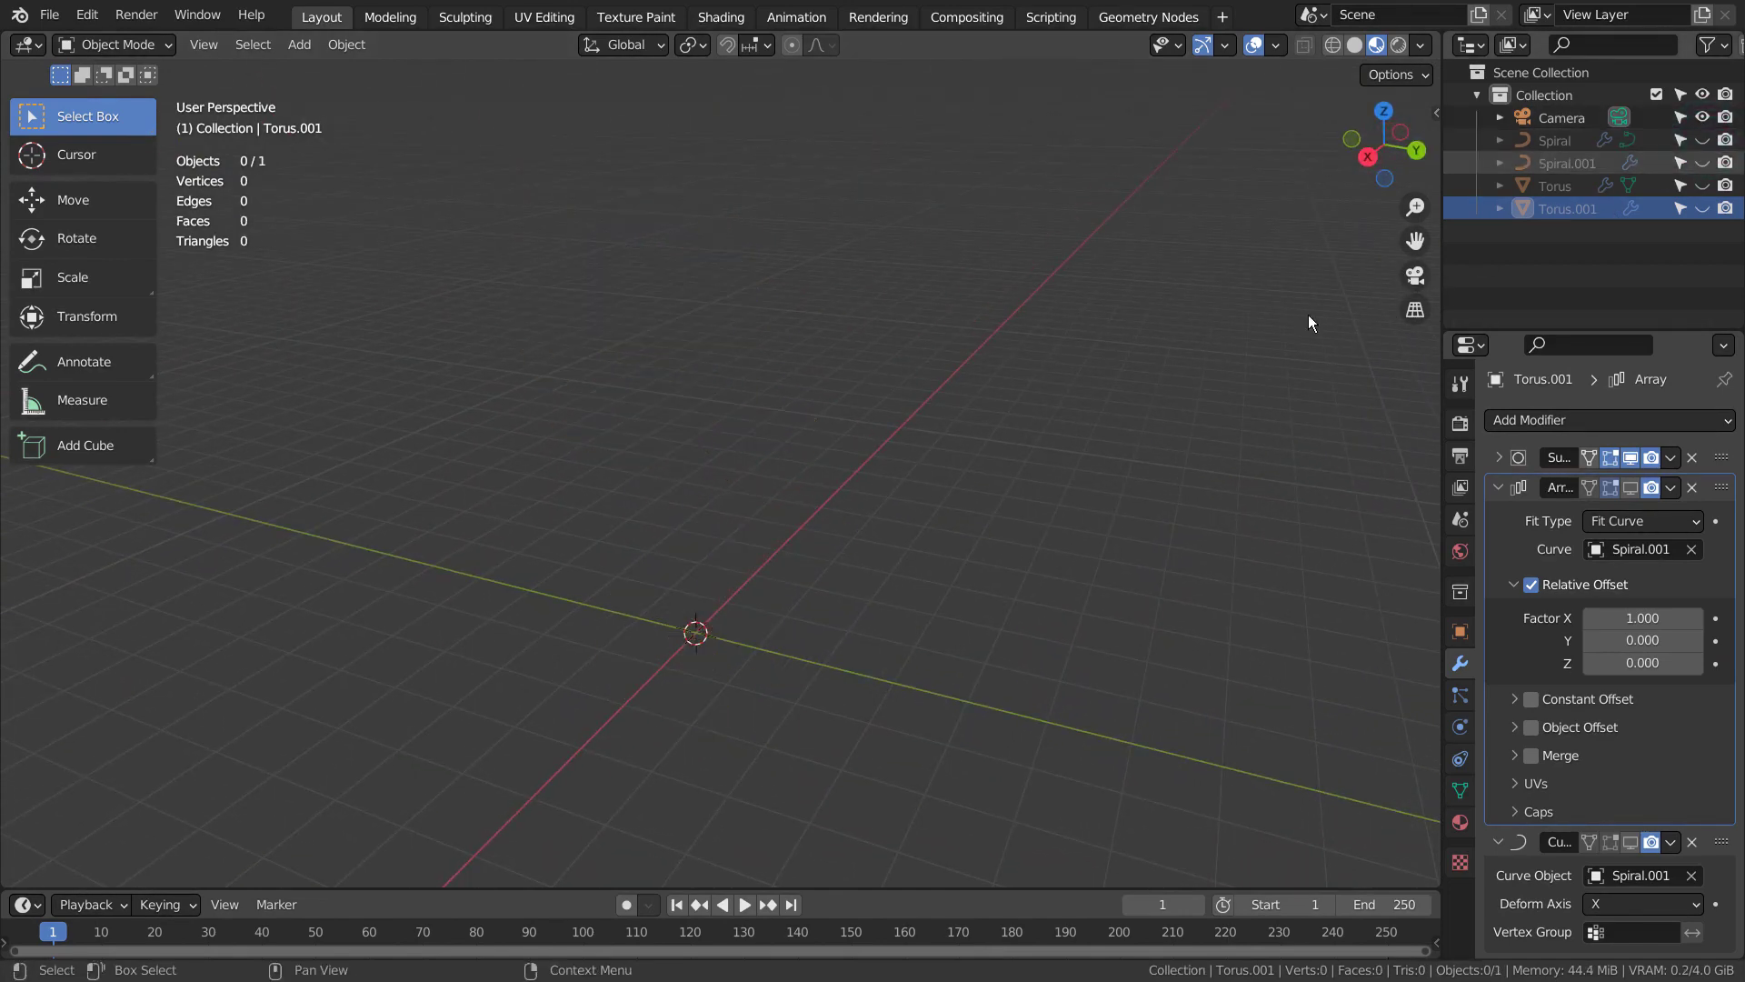
# Add a new Archimedean curve spiral from the Curve Spirals menu.
pyautogui.hotkey('shift', 'a')
pyautogui.moveTo(714, 568)
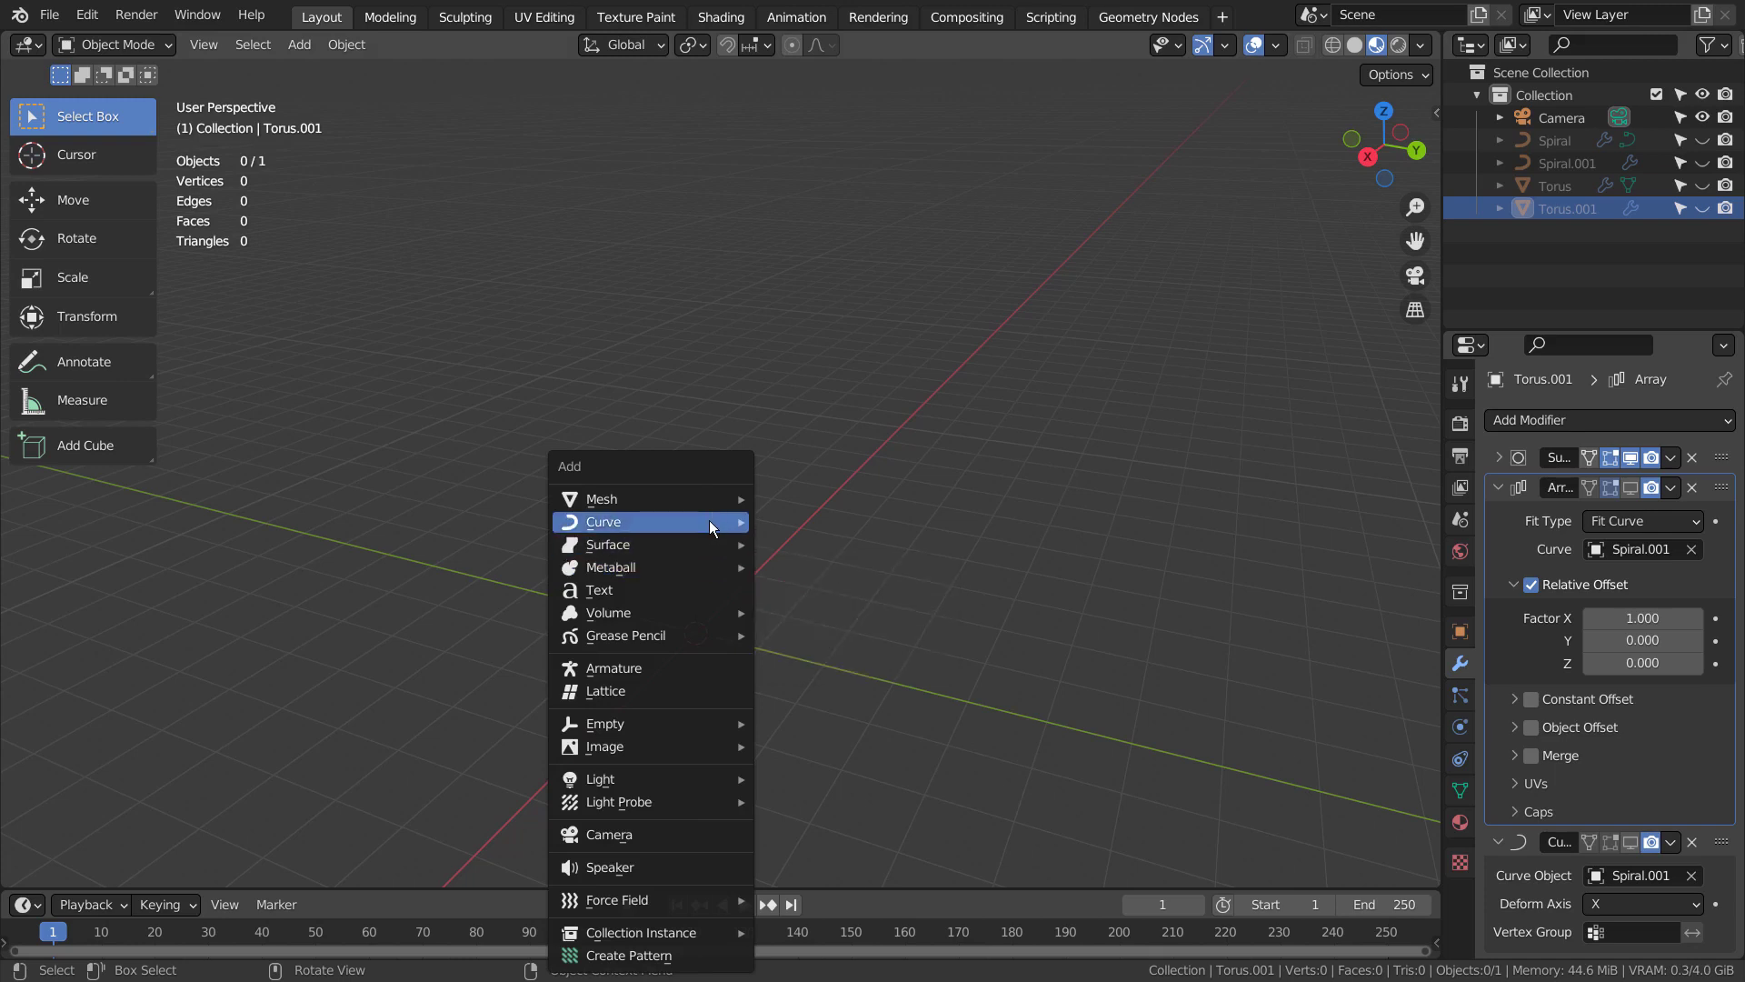
pyautogui.moveTo(709, 520)
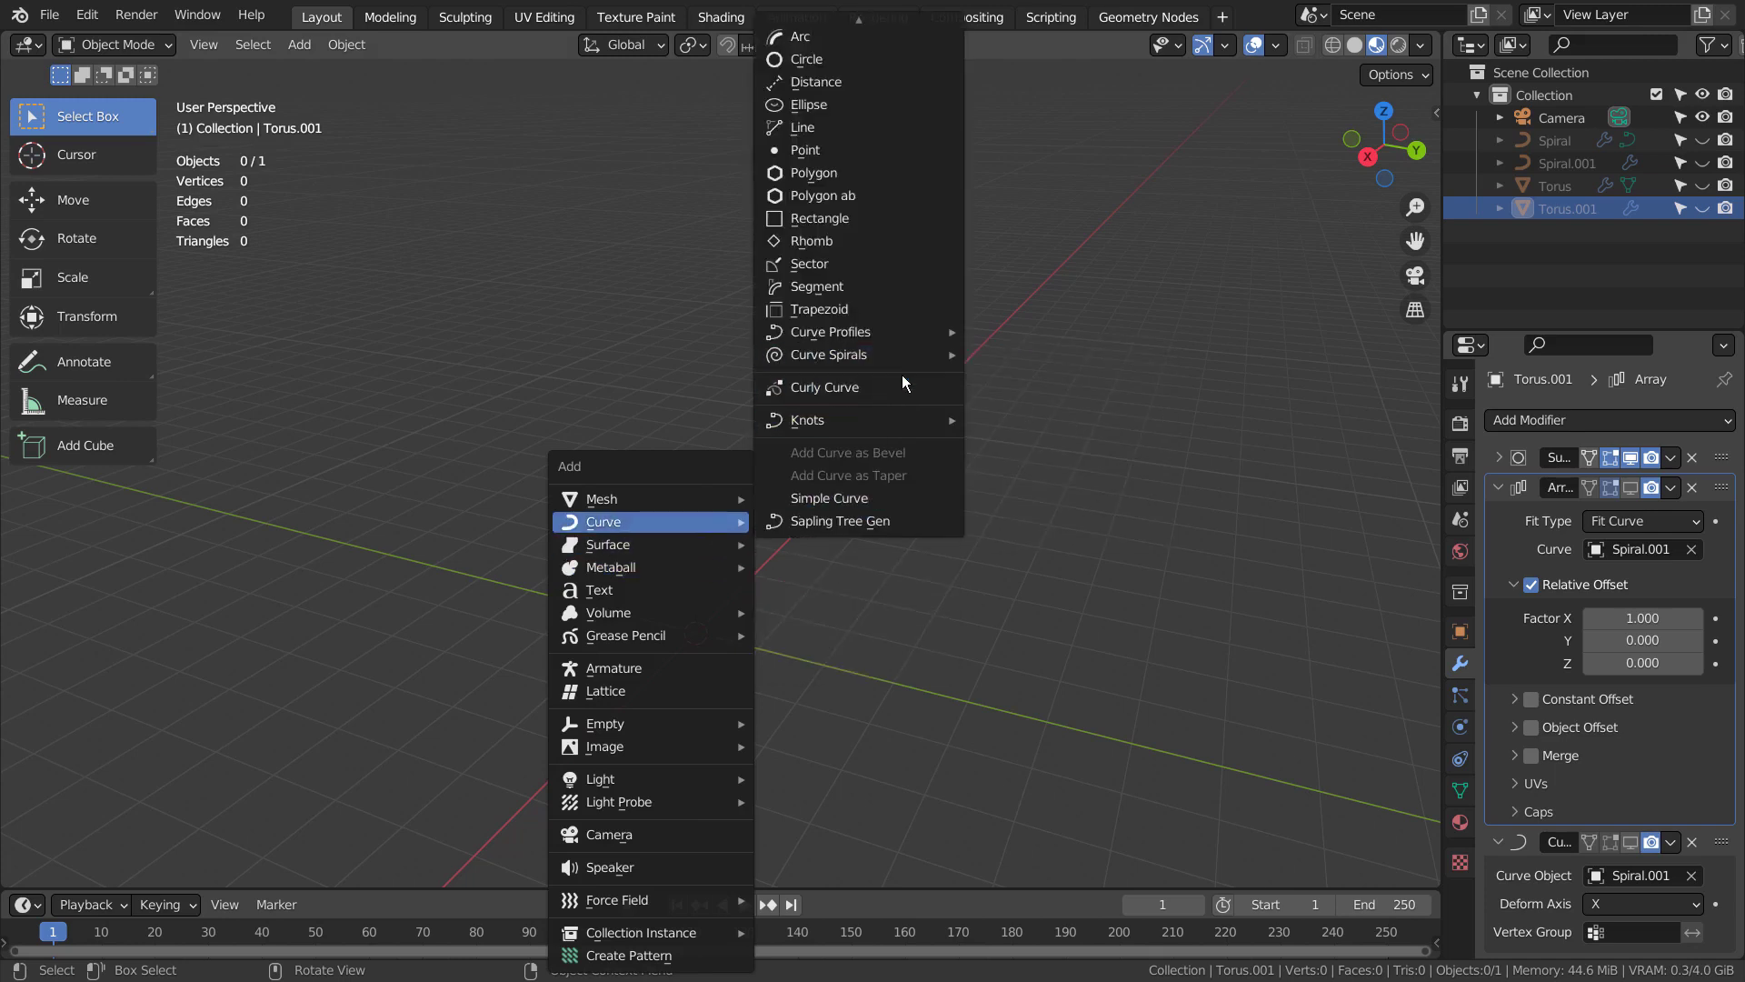
pyautogui.moveTo(905, 353)
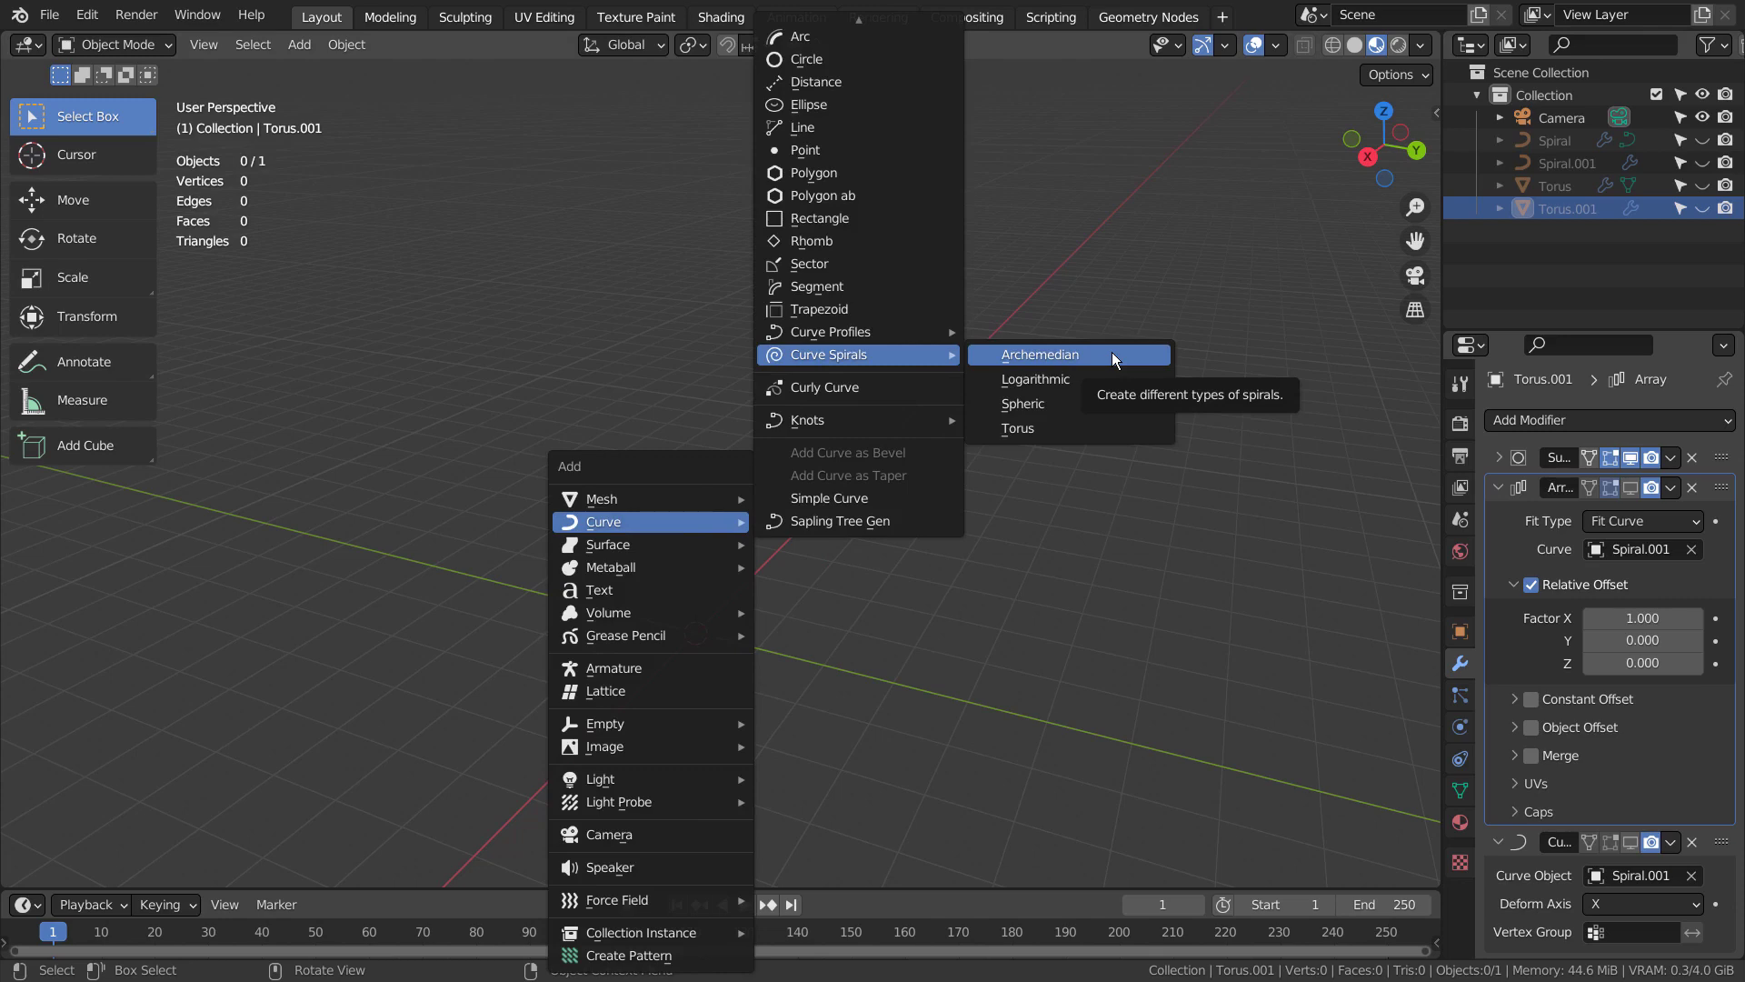
pyautogui.click(1111, 351)
# Set the new spiral's Height to 5 in the operator panel.
pyautogui.click(409, 500)
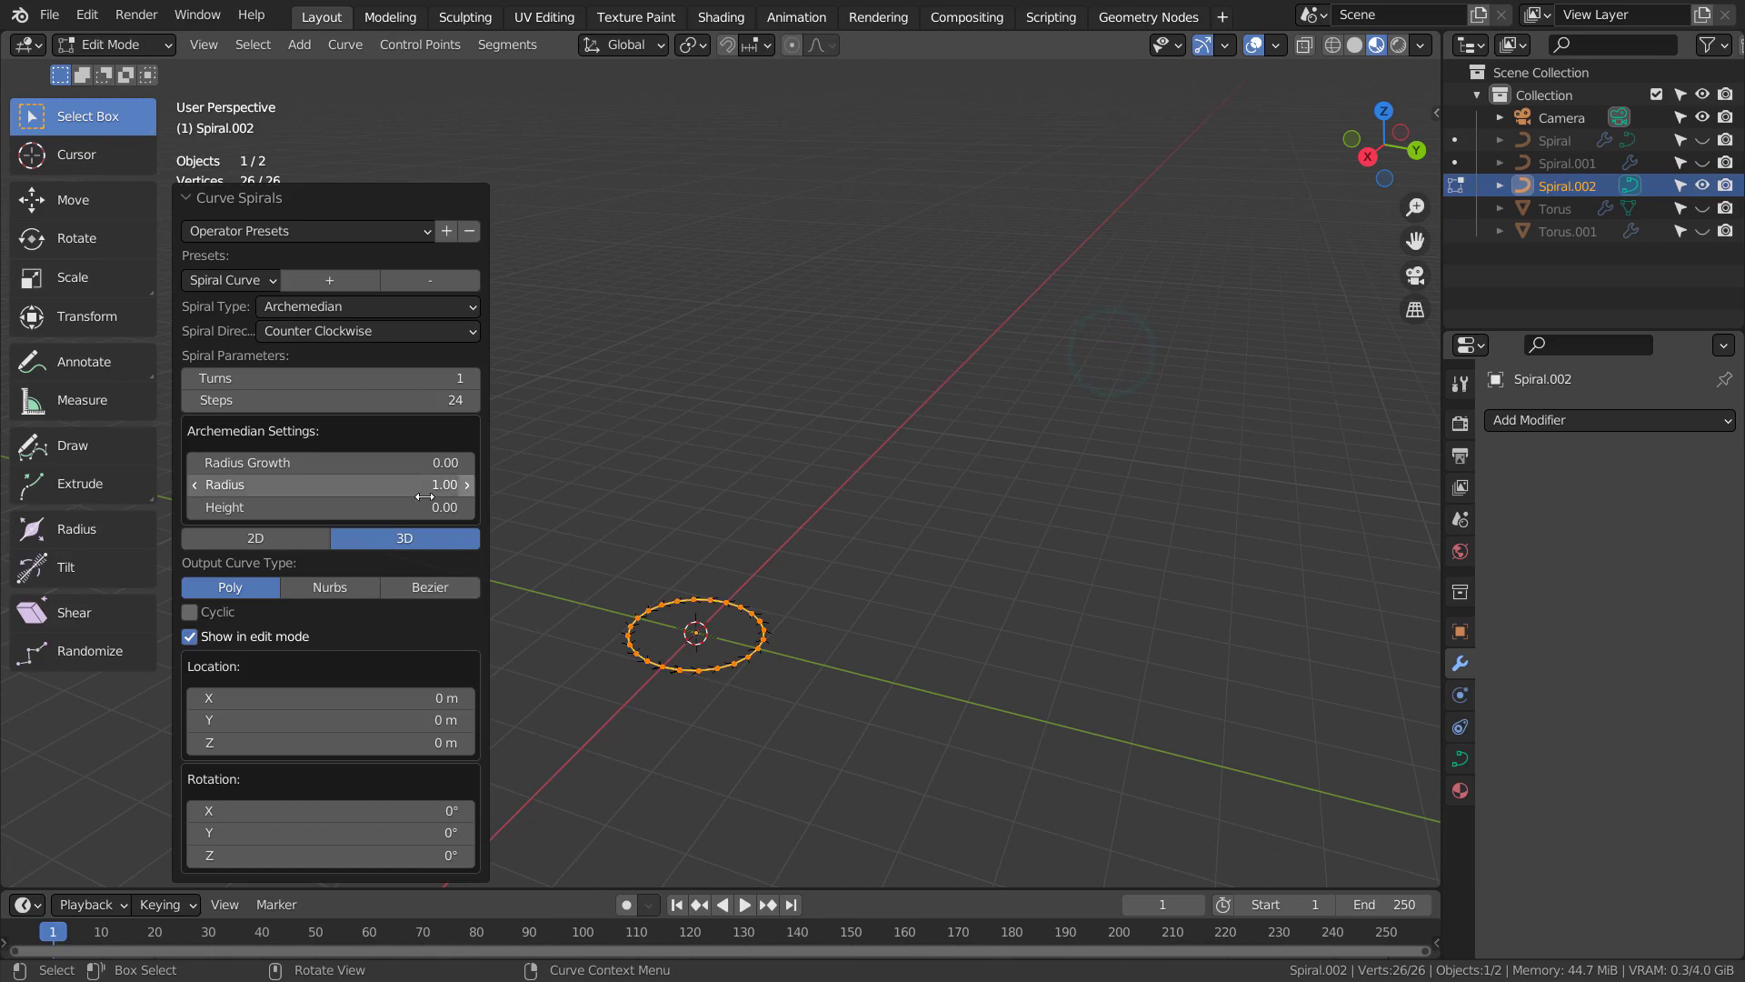
pyautogui.write('0.0')
pyautogui.press('BackSpace')
pyautogui.press('BackSpace')
pyautogui.press('BackSpace')
pyautogui.write('5')
pyautogui.press('Return')
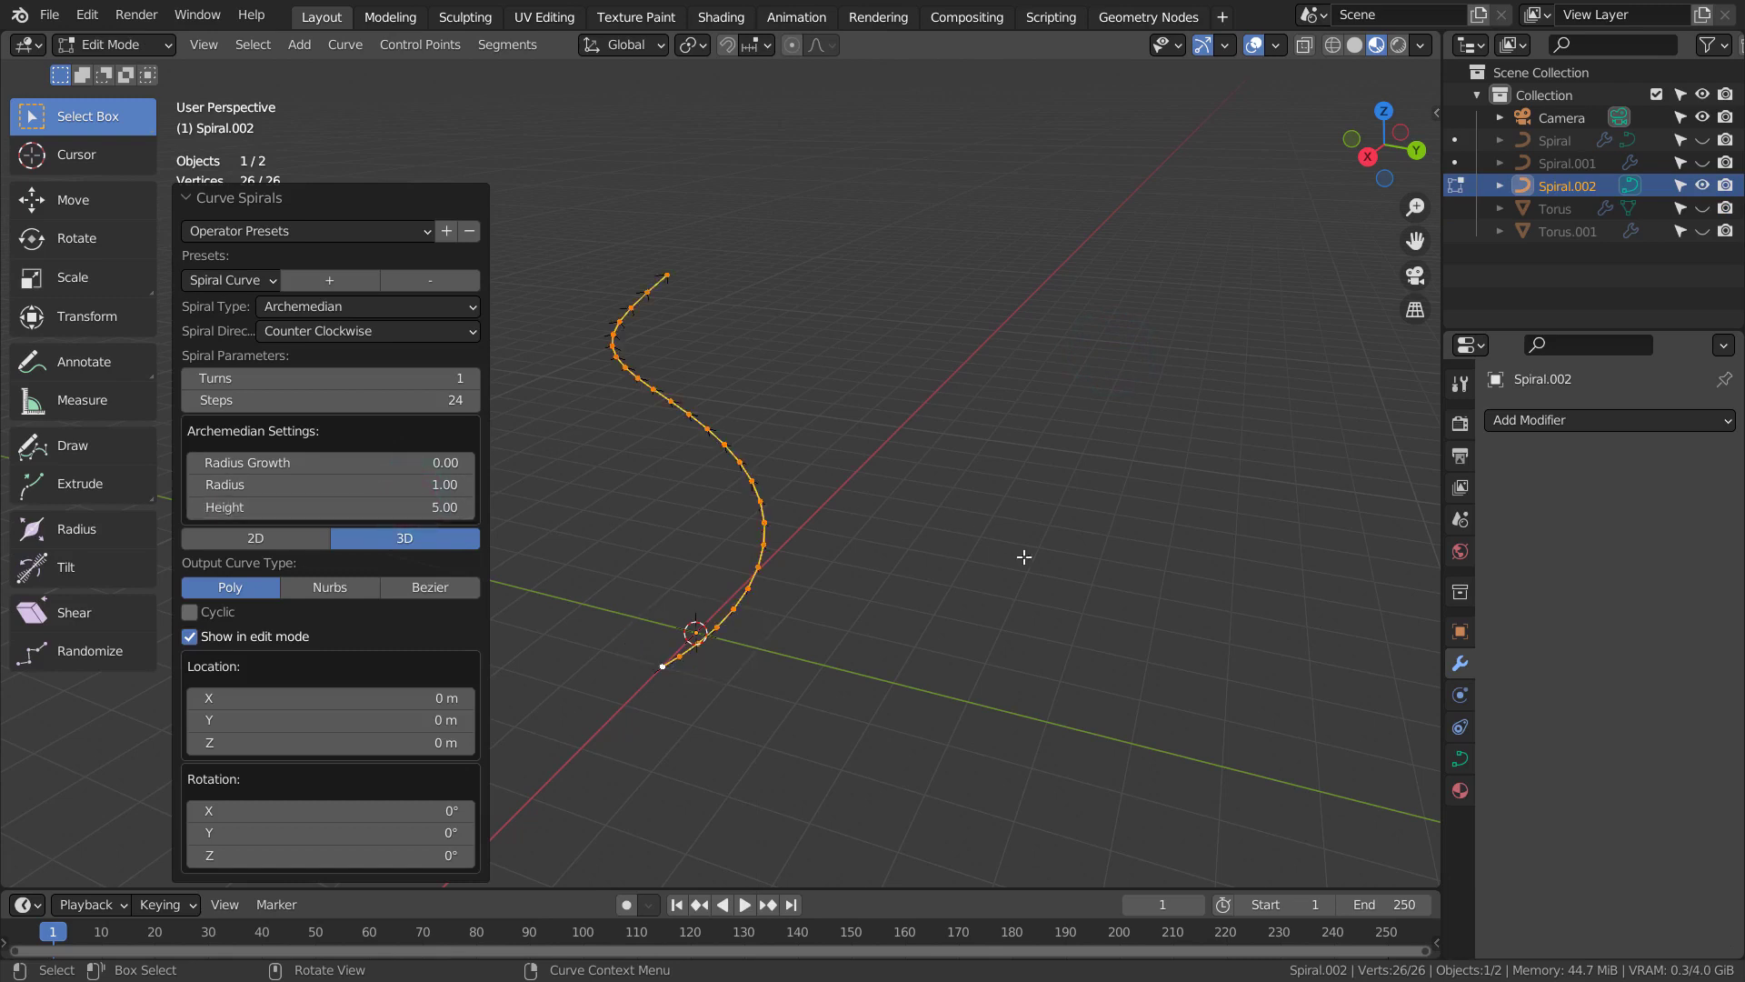
pyautogui.moveTo(1025, 556); pyautogui.dragTo(627, 308, button='middle')
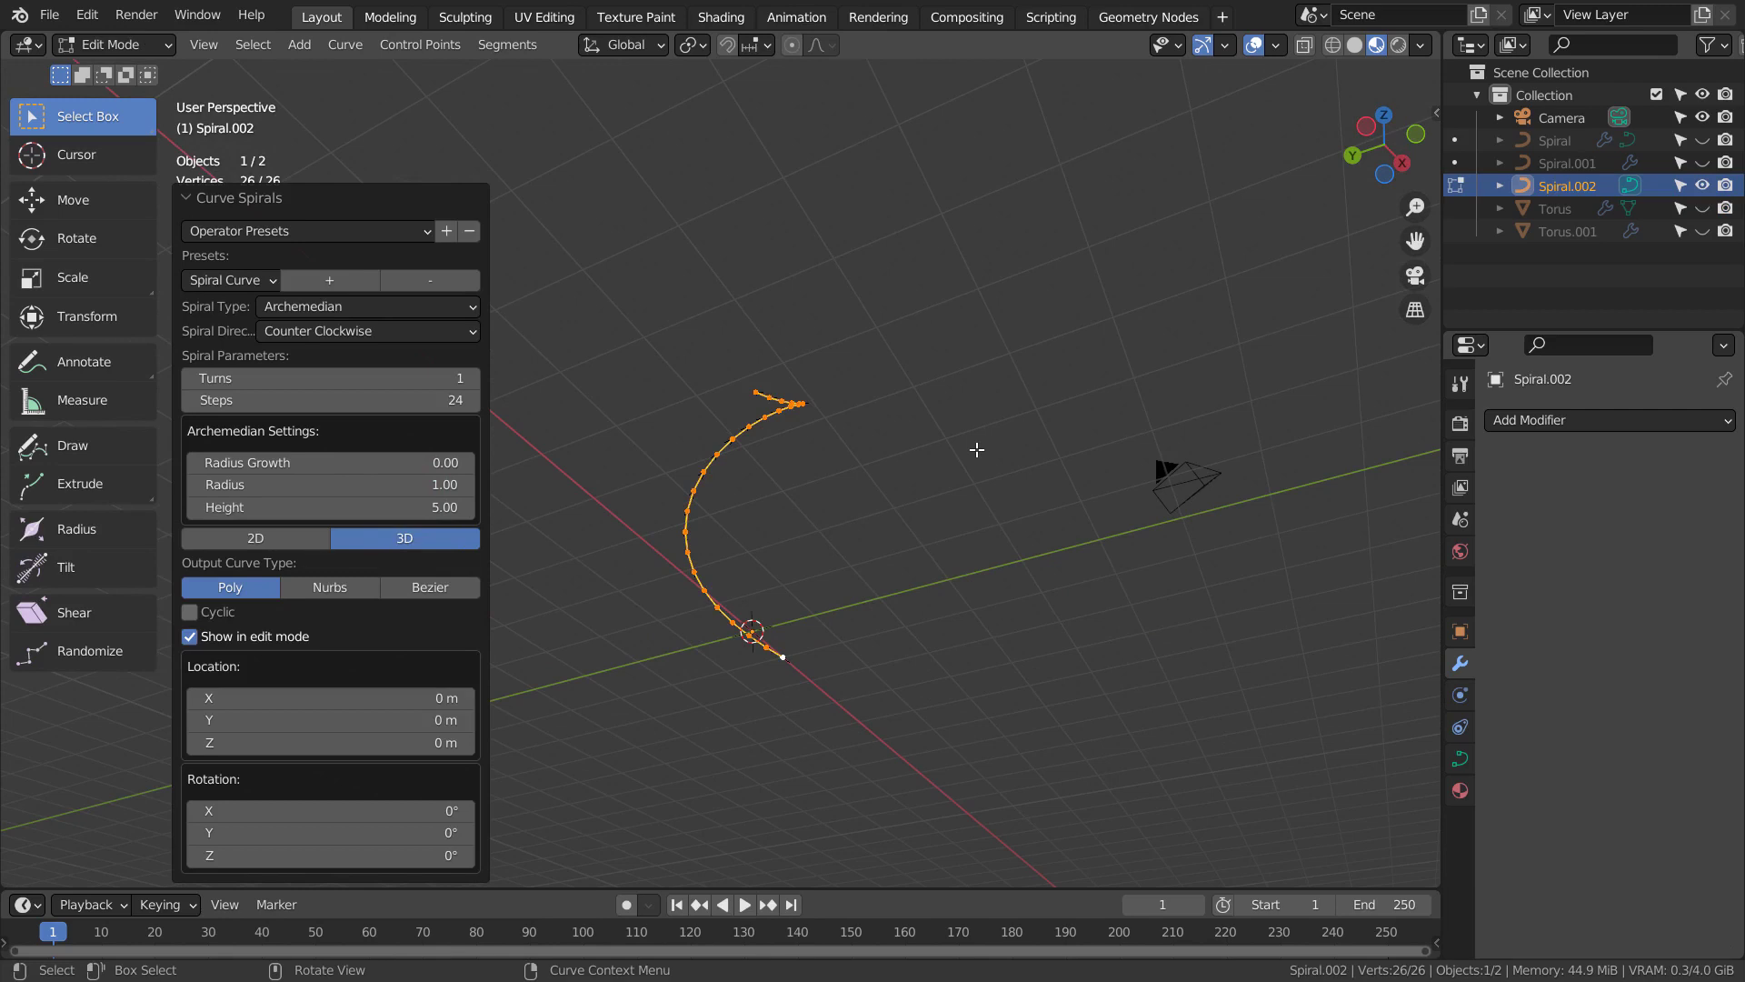
pyautogui.moveTo(724, 455); pyautogui.dragTo(764, 459, button='middle')
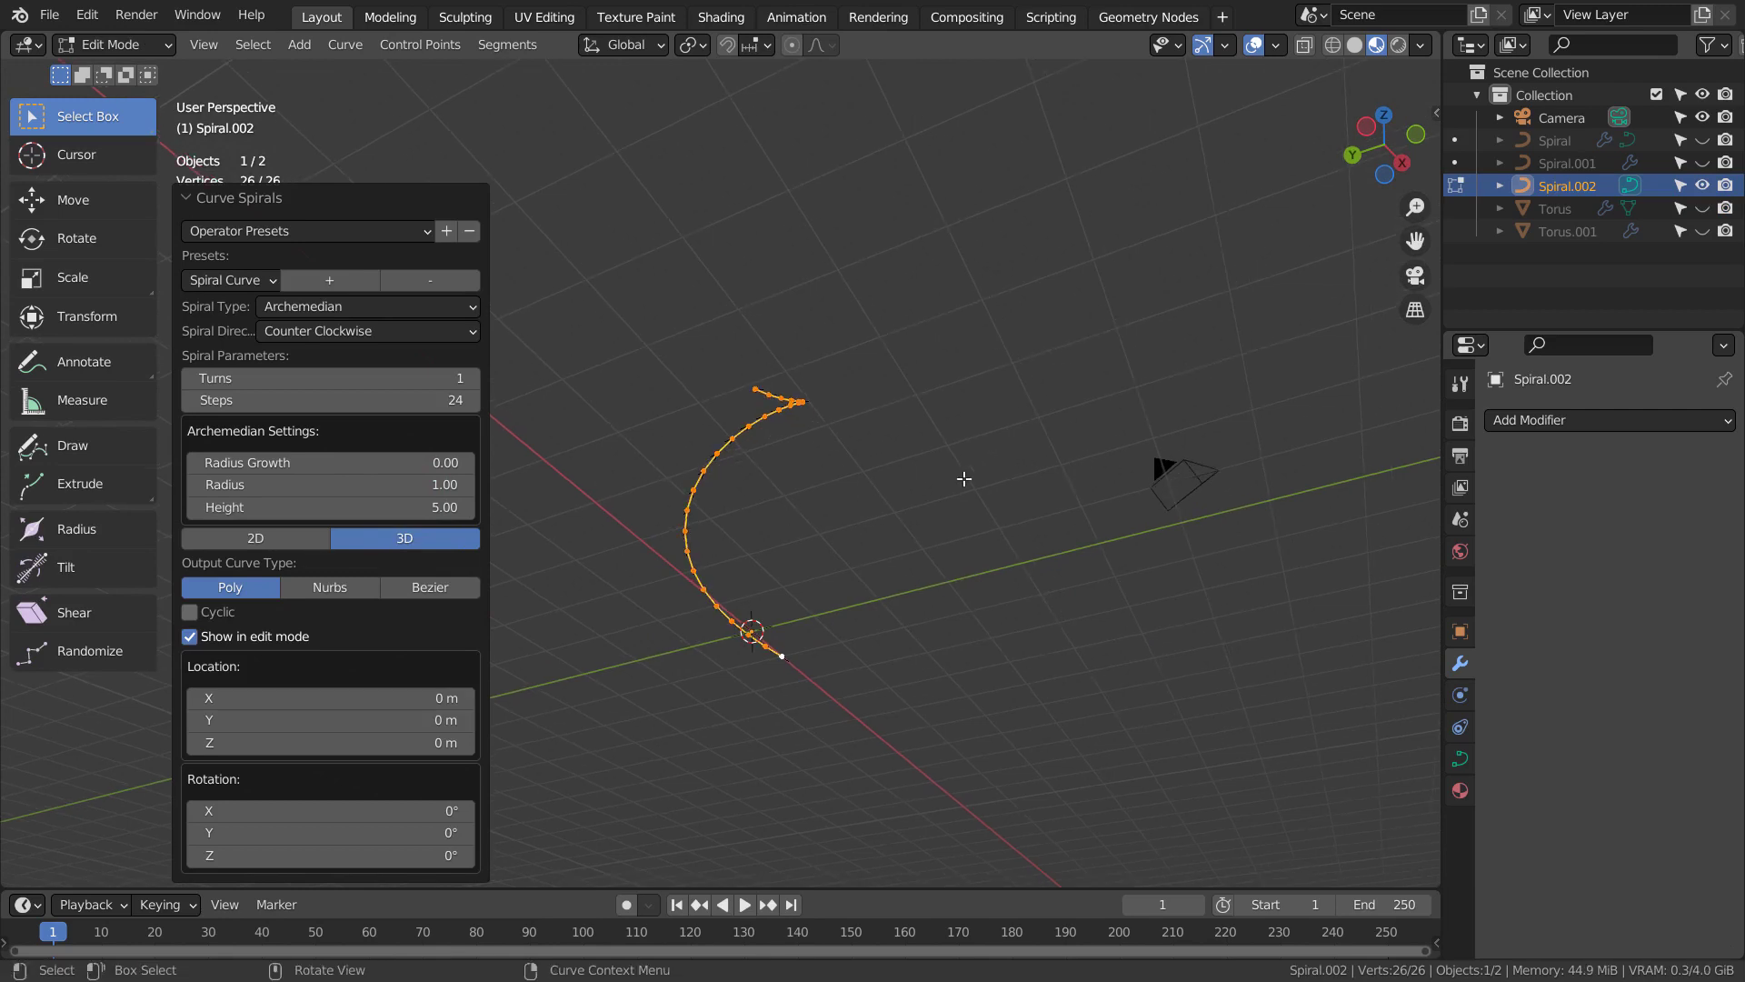
pyautogui.moveTo(963, 478); pyautogui.dragTo(883, 679, button='middle')
# Delete the new spiral and unhide Spiral.001 and the Torus.001 ring.
pyautogui.press('Tab')
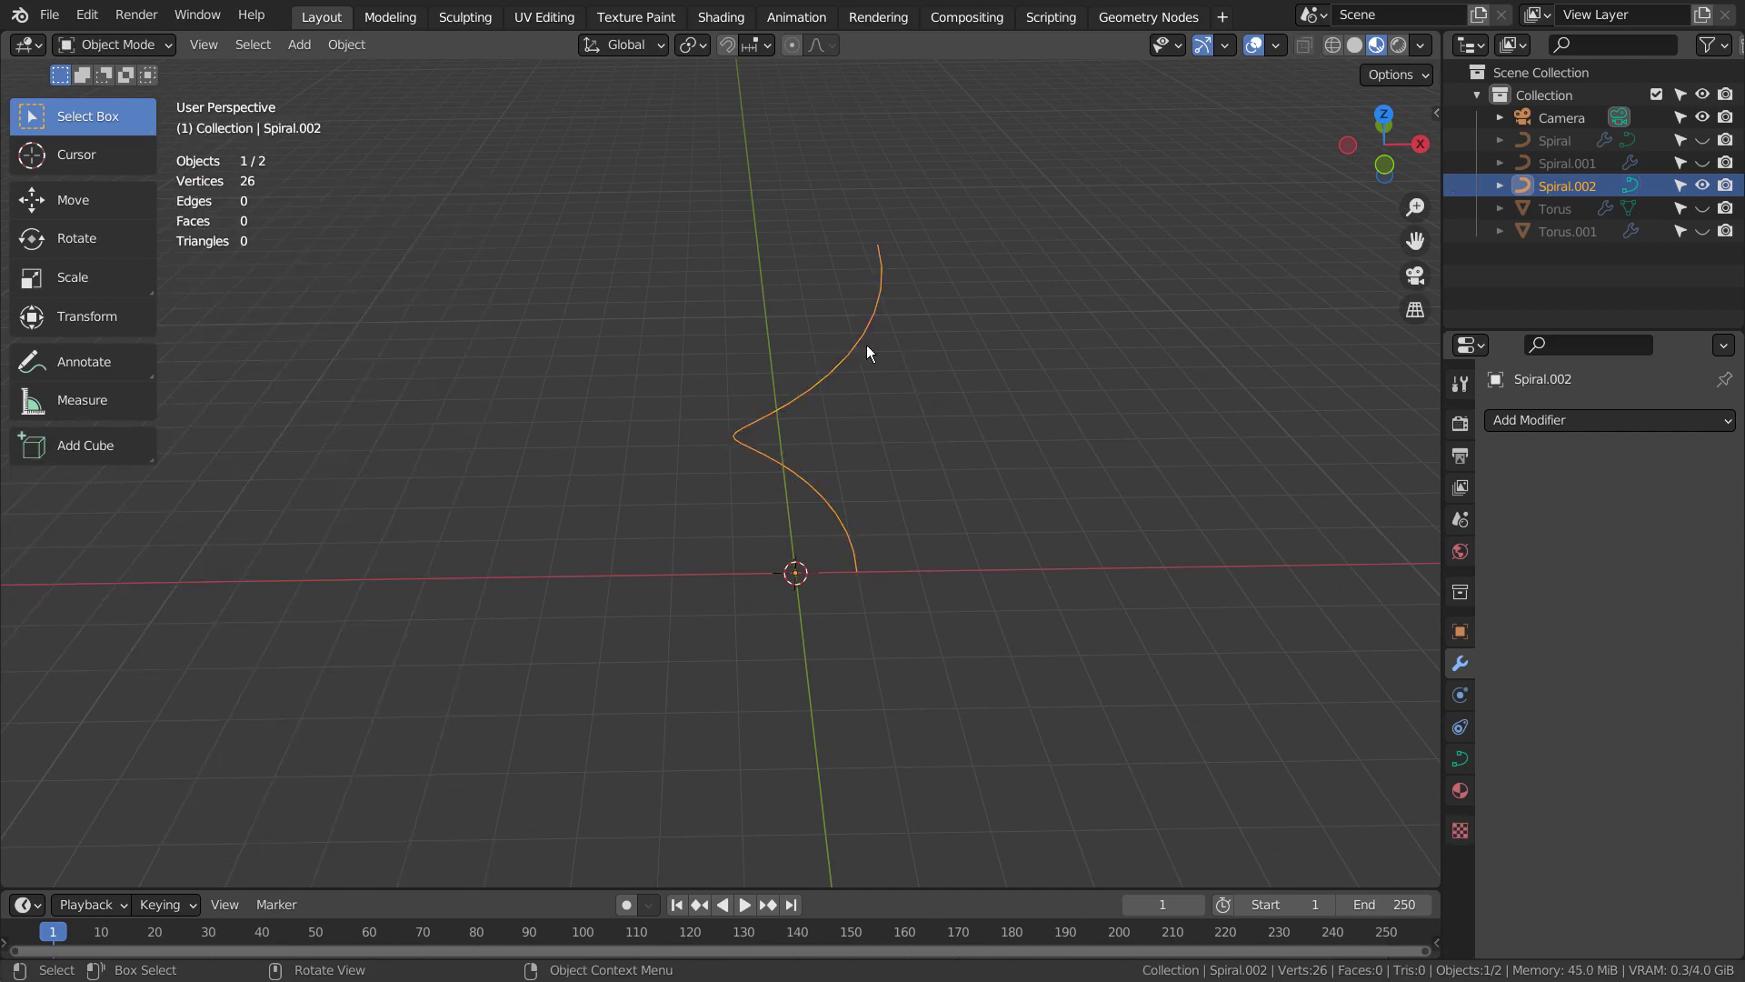
pyautogui.press('x')
pyautogui.click(865, 346)
pyautogui.click(1696, 163)
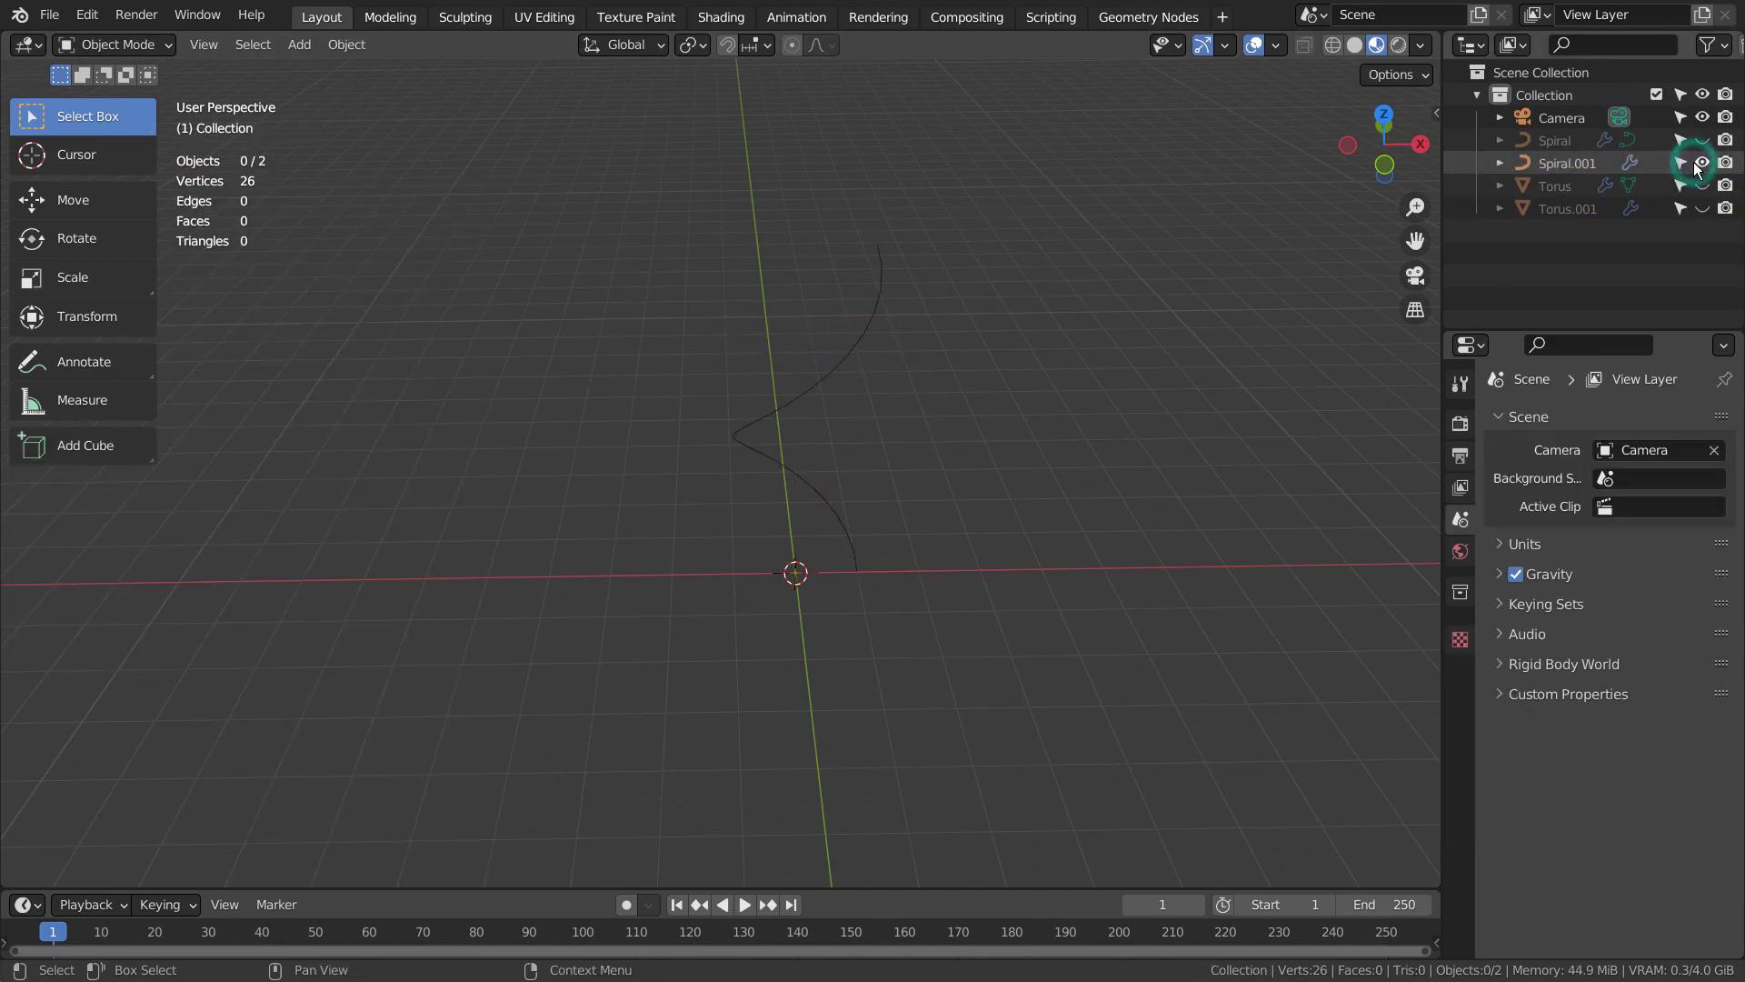
pyautogui.click(1573, 208)
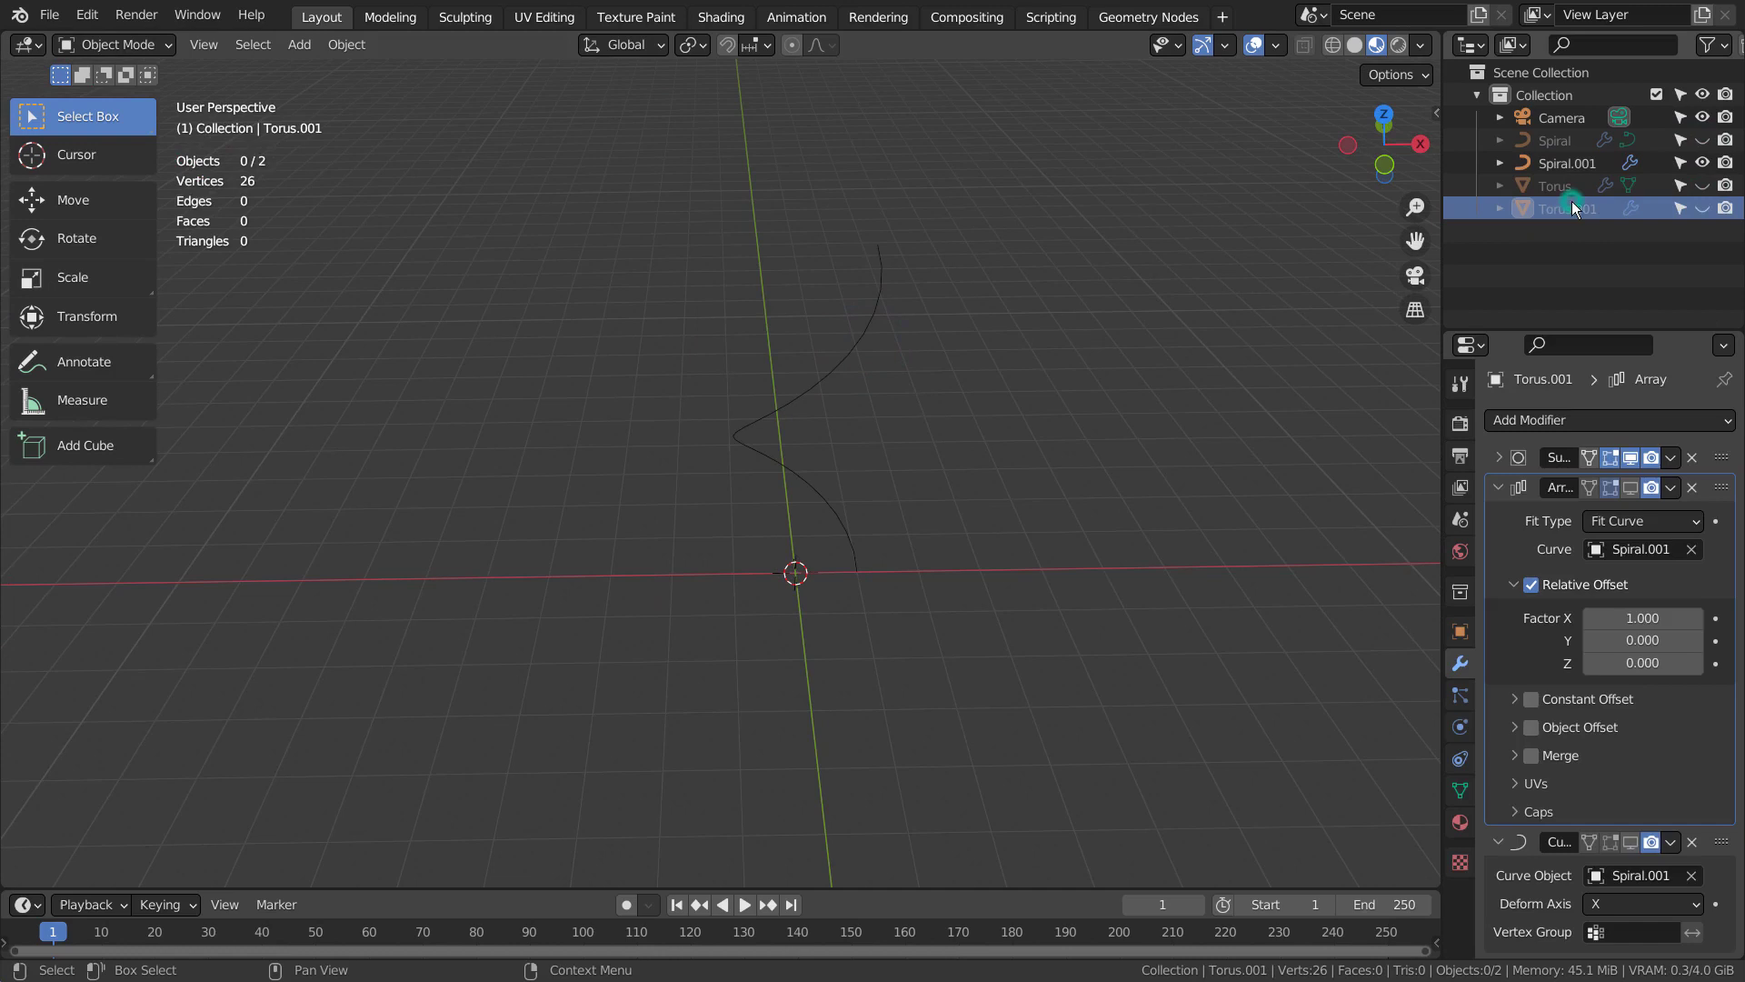
pyautogui.click(1701, 208)
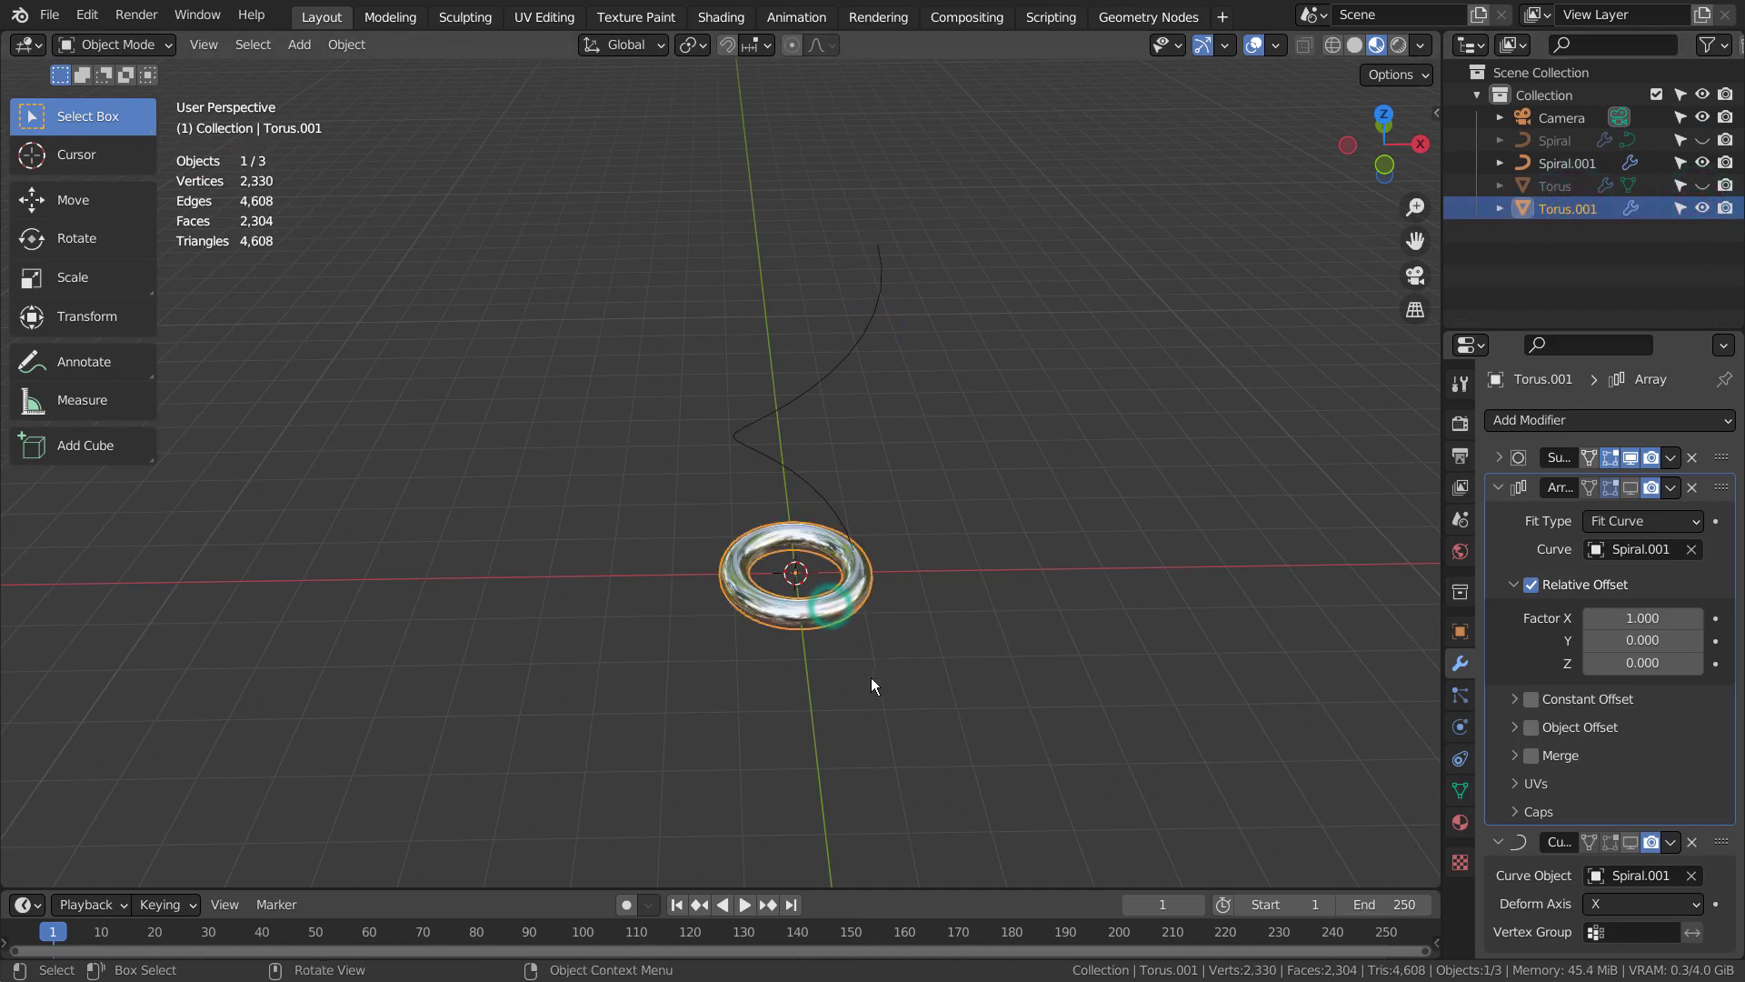
# In solid shading, review Torus.001's Array and Curve modifiers and show the Array result.
pyautogui.click(1351, 47)
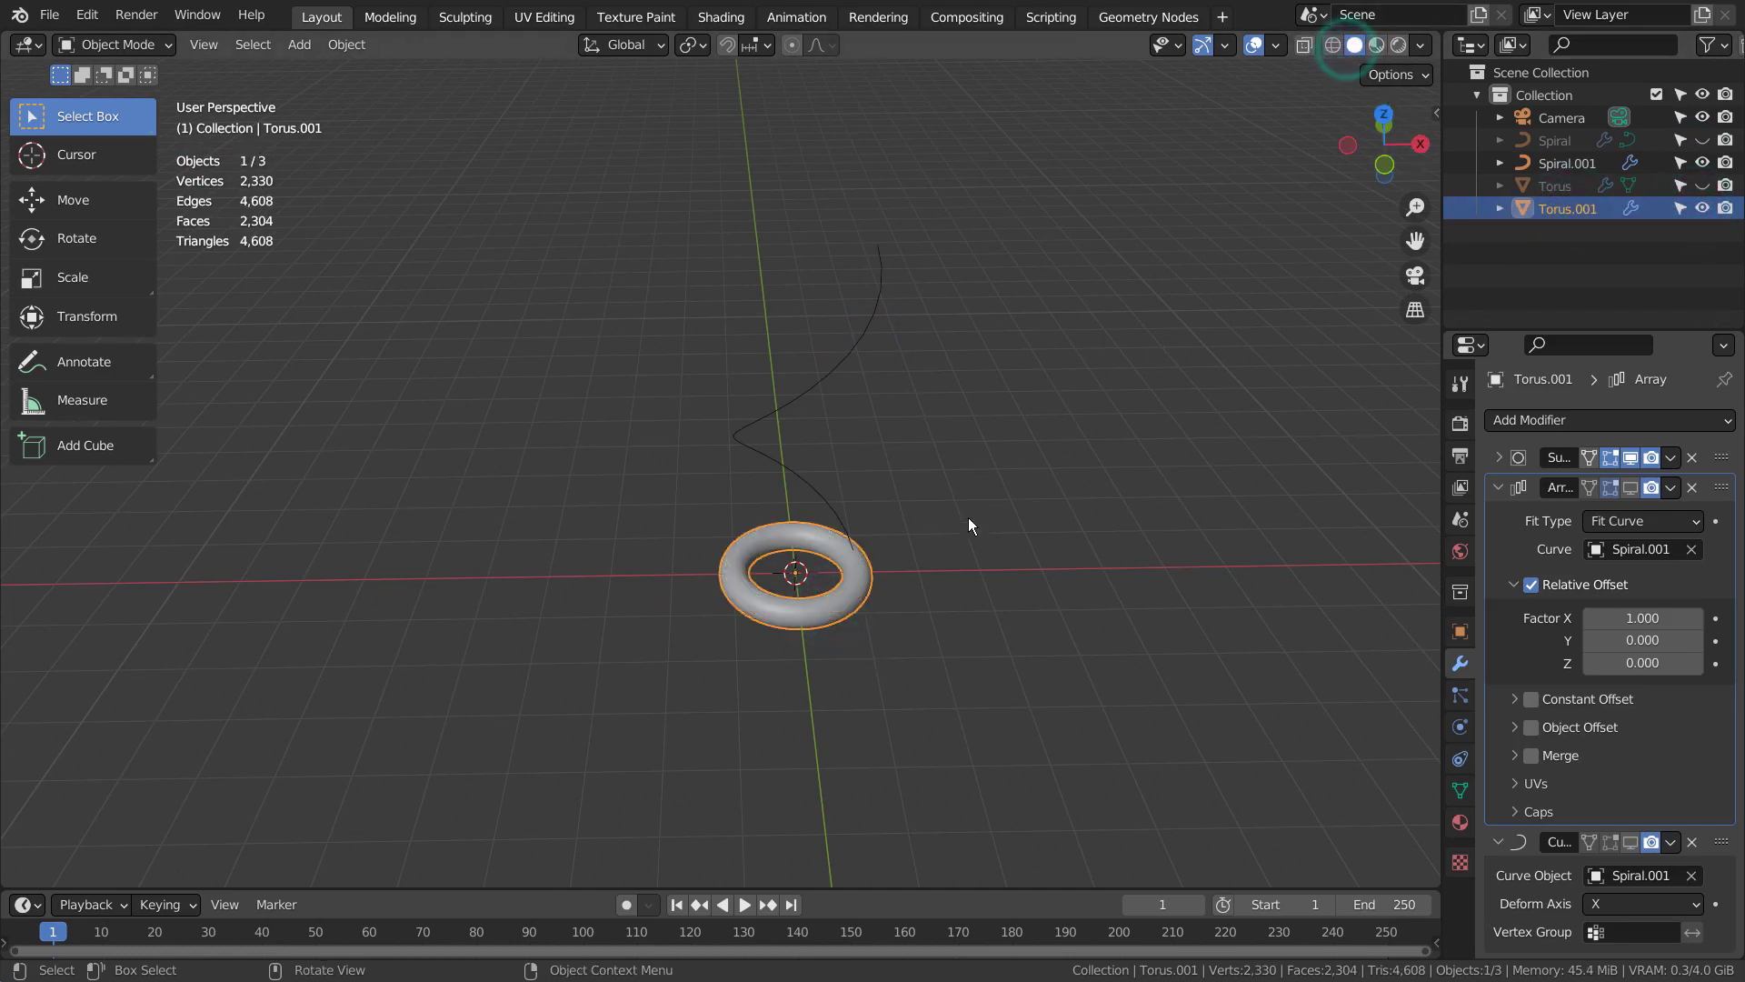
pyautogui.hotkey('ctrl', 'space')
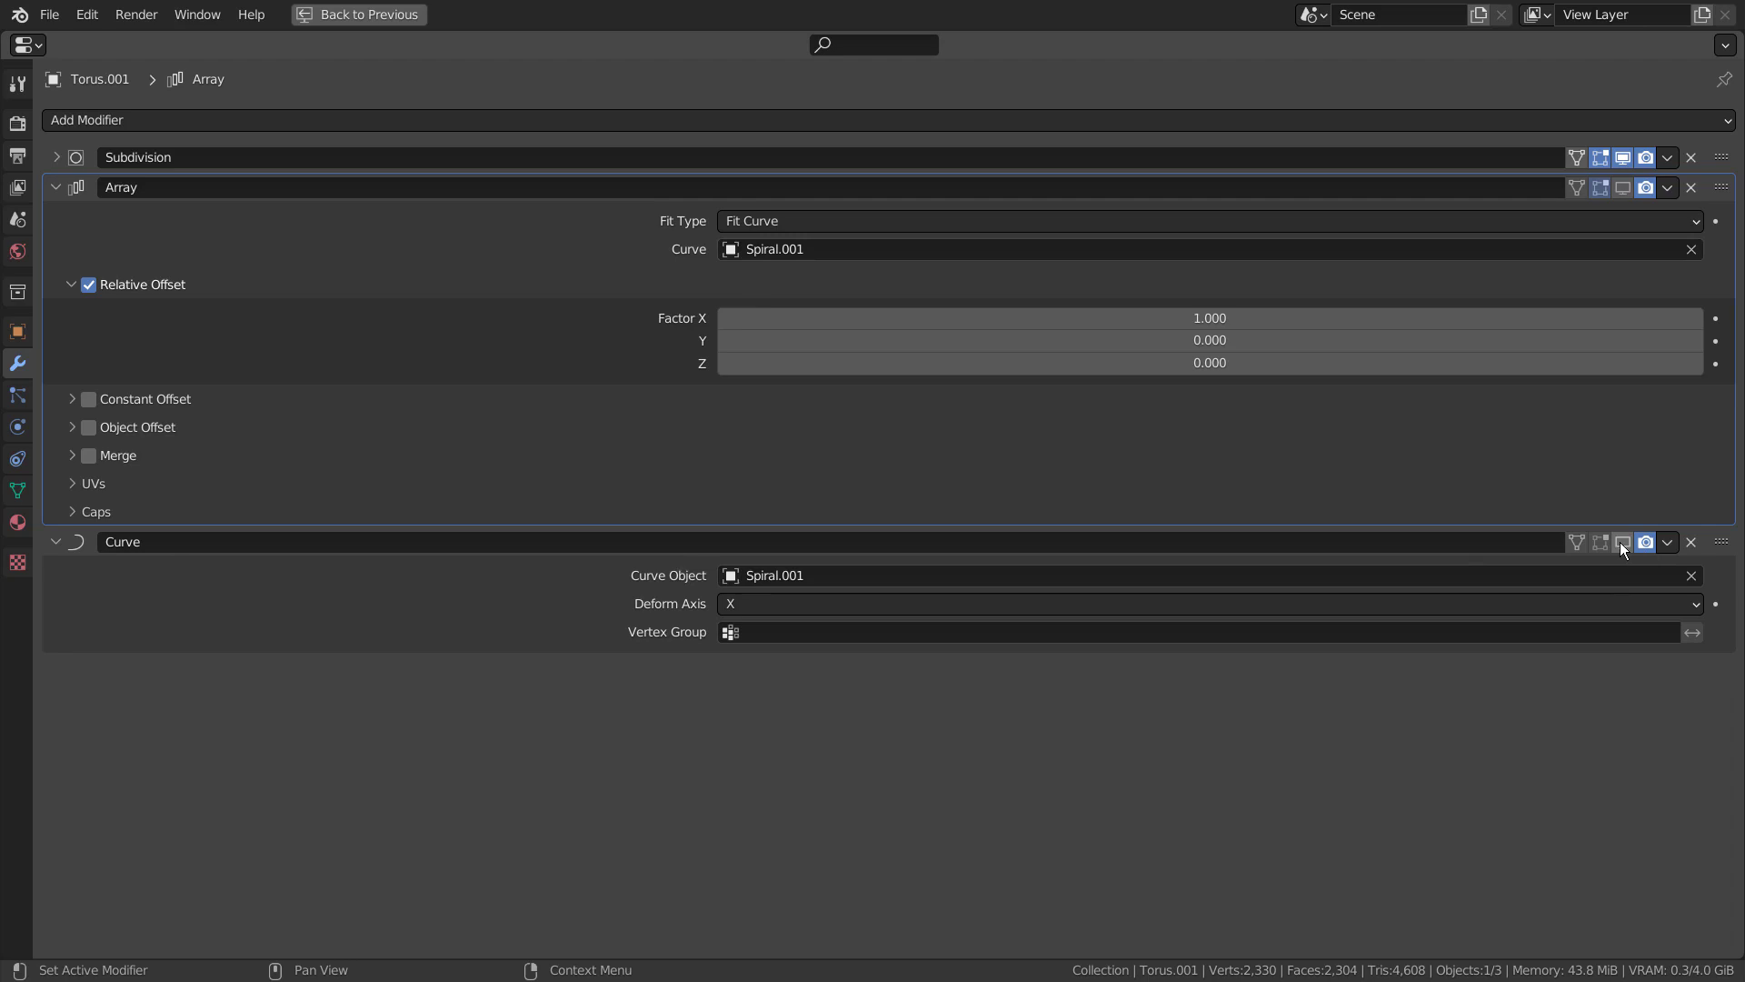
pyautogui.hotkey('ctrl', 'space')
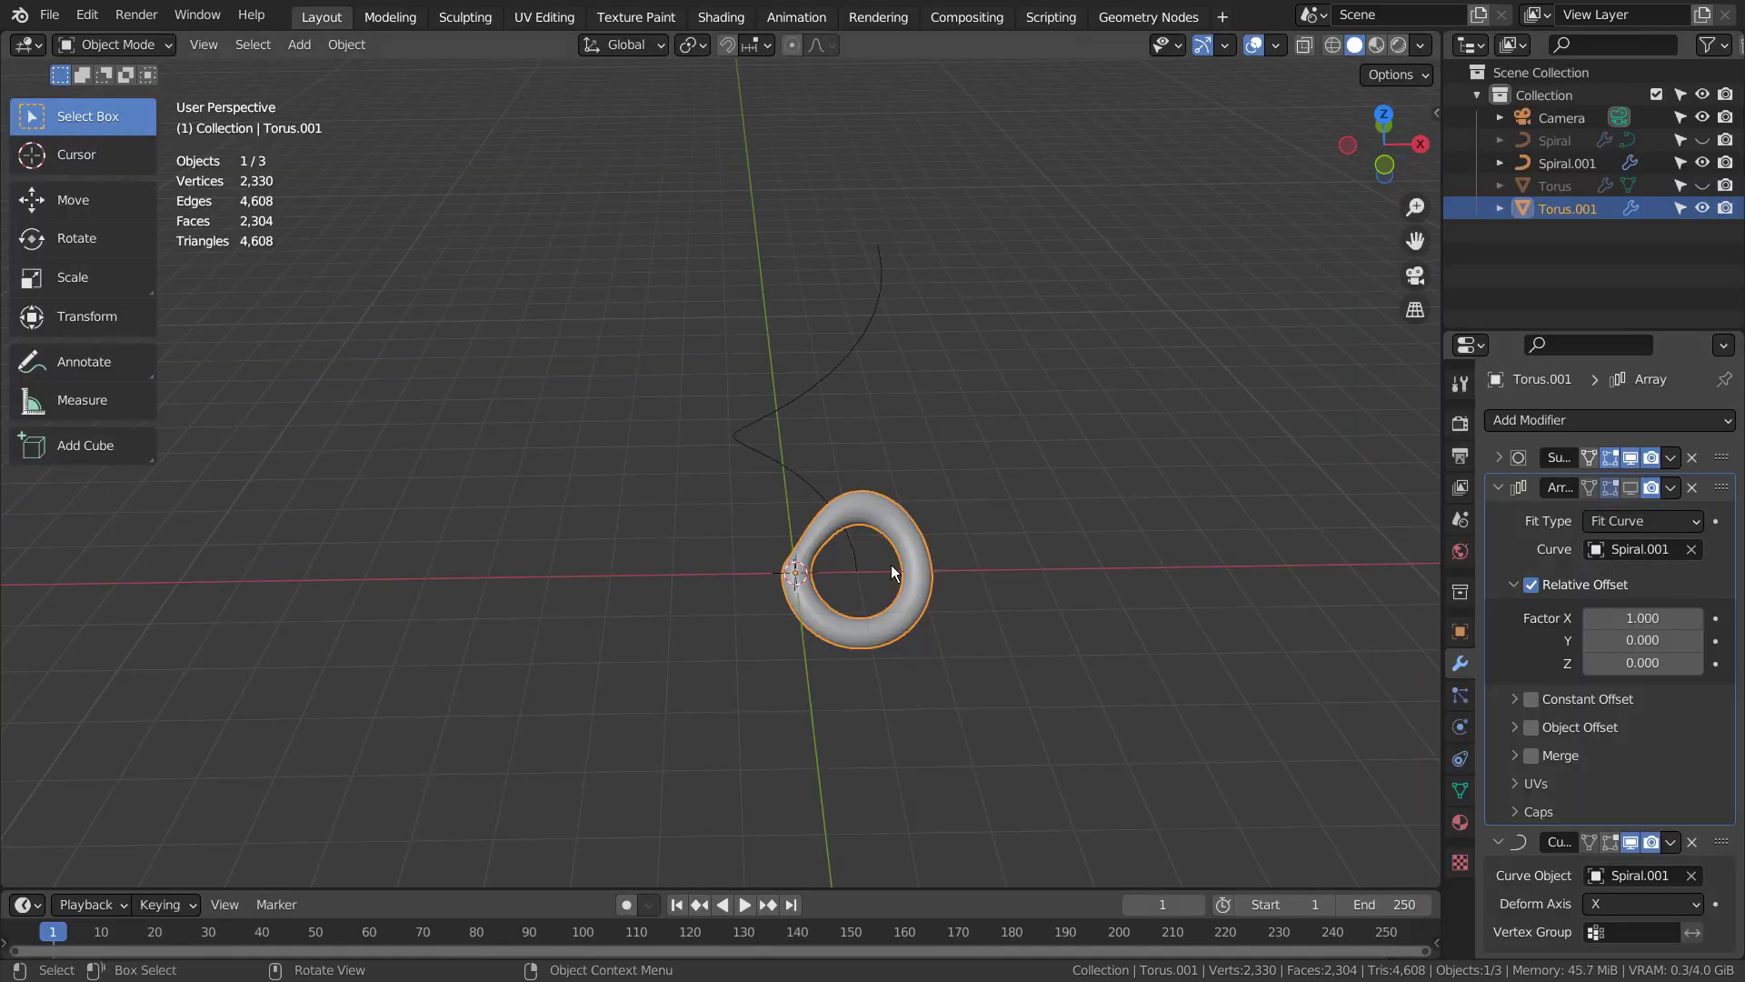
pyautogui.moveTo(1090, 621); pyautogui.dragTo(941, 641, button='middle')
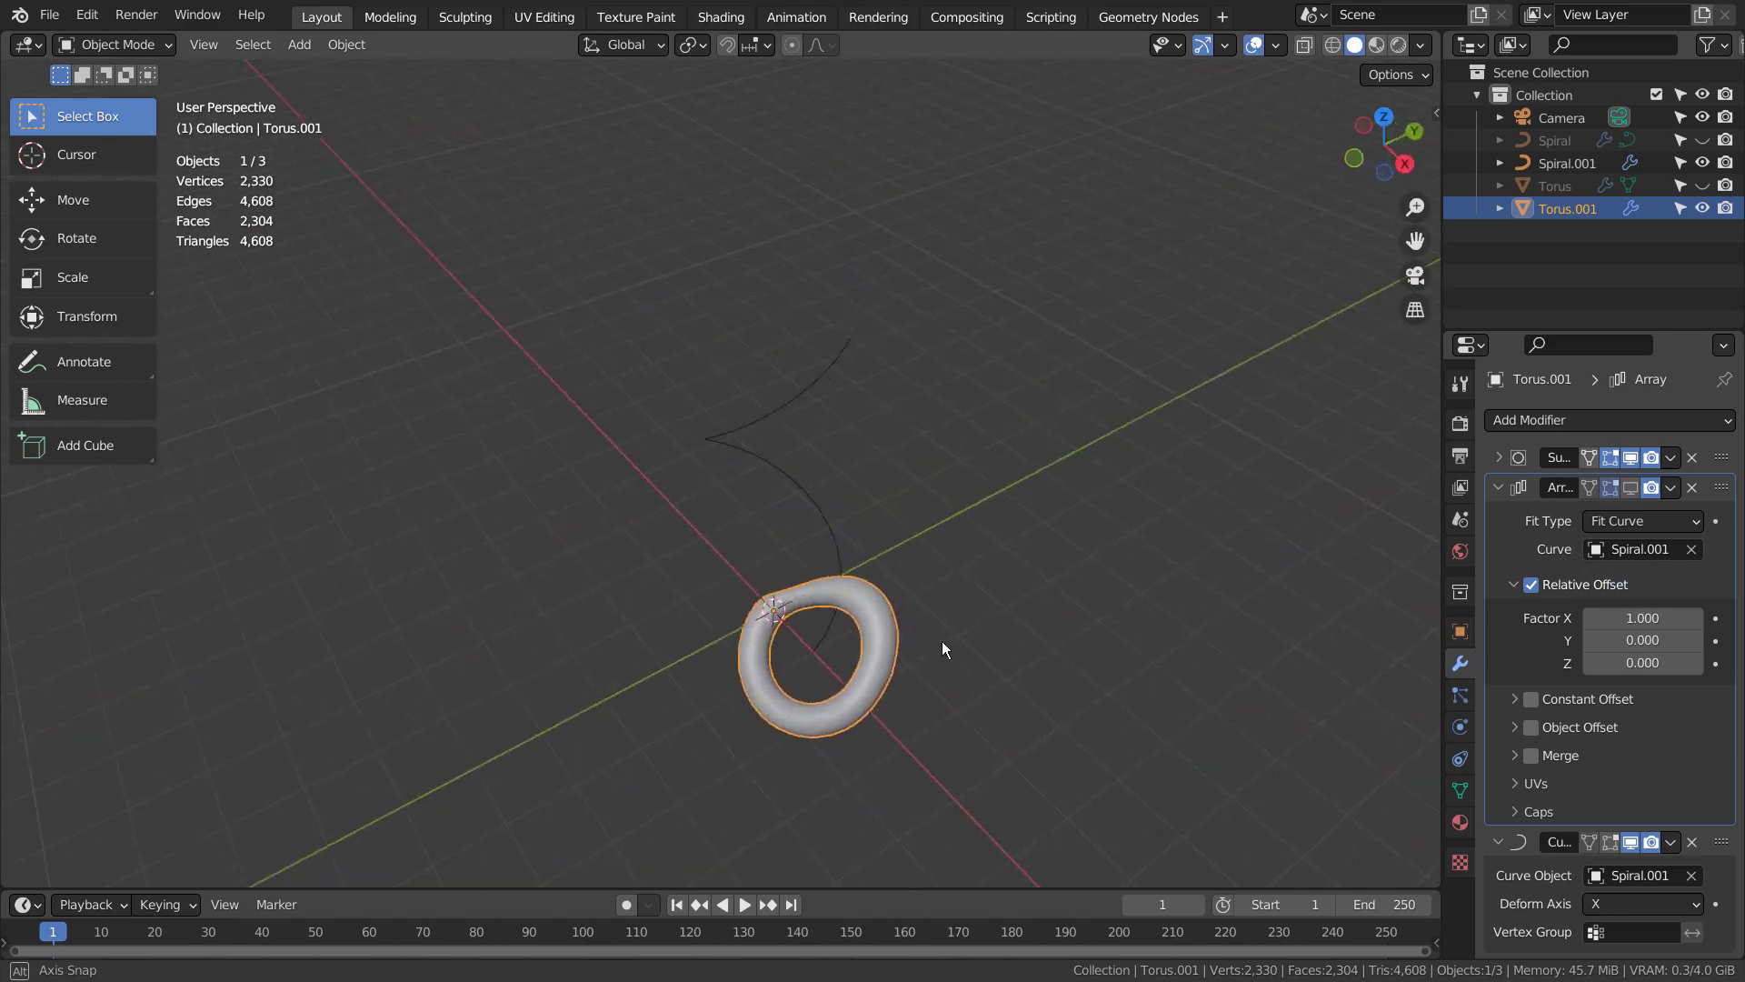
pyautogui.click(1631, 488)
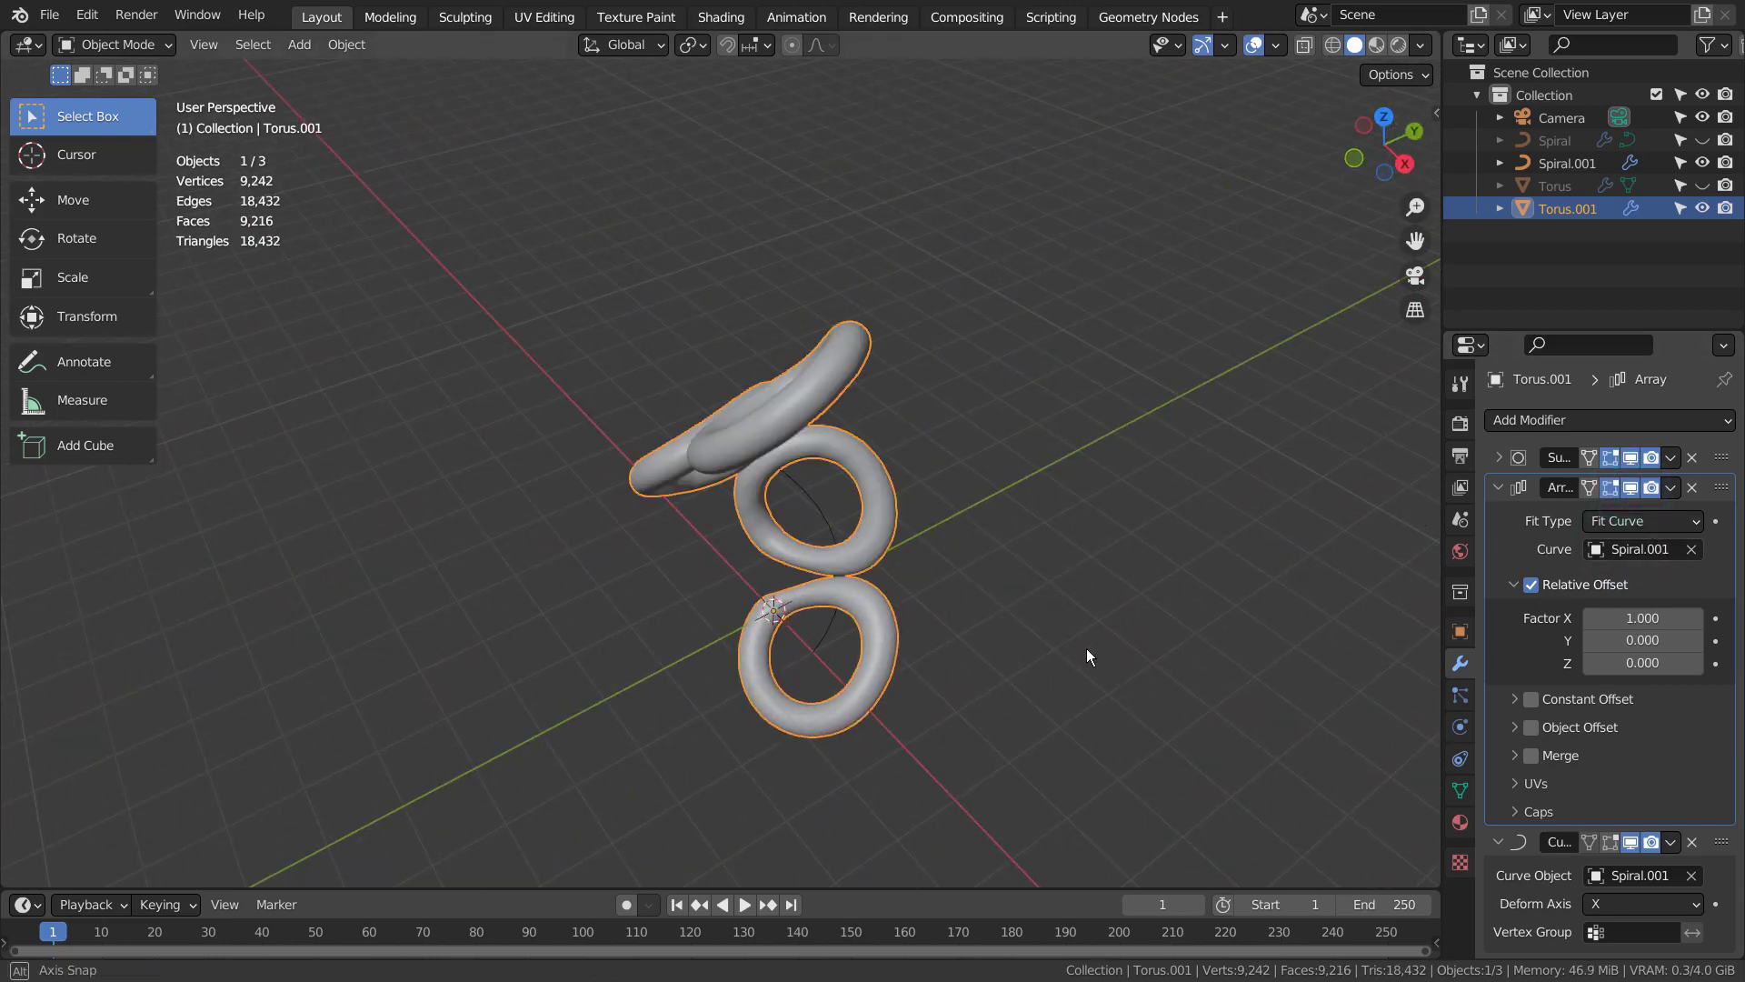
pyautogui.moveTo(1087, 647); pyautogui.dragTo(1052, 593, button='middle')
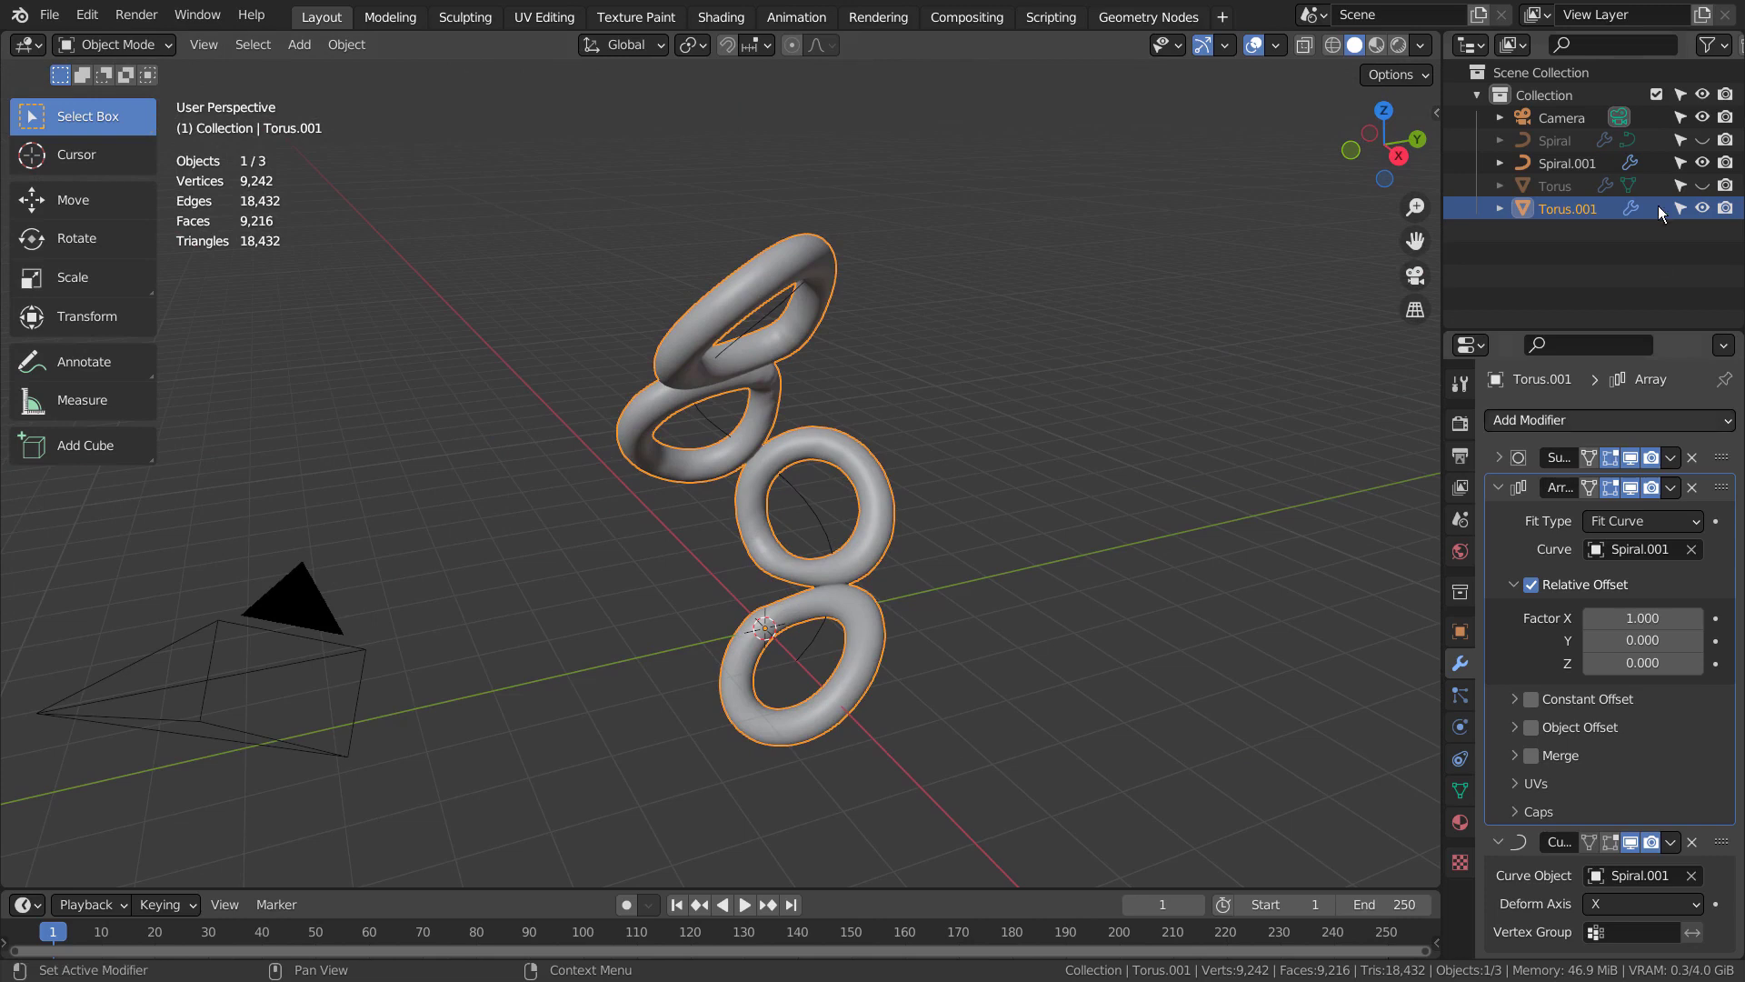
# Rotate the Torus.001 mesh in Edit Mode twice, checking the curved array after each turn.
pyautogui.press('Tab')
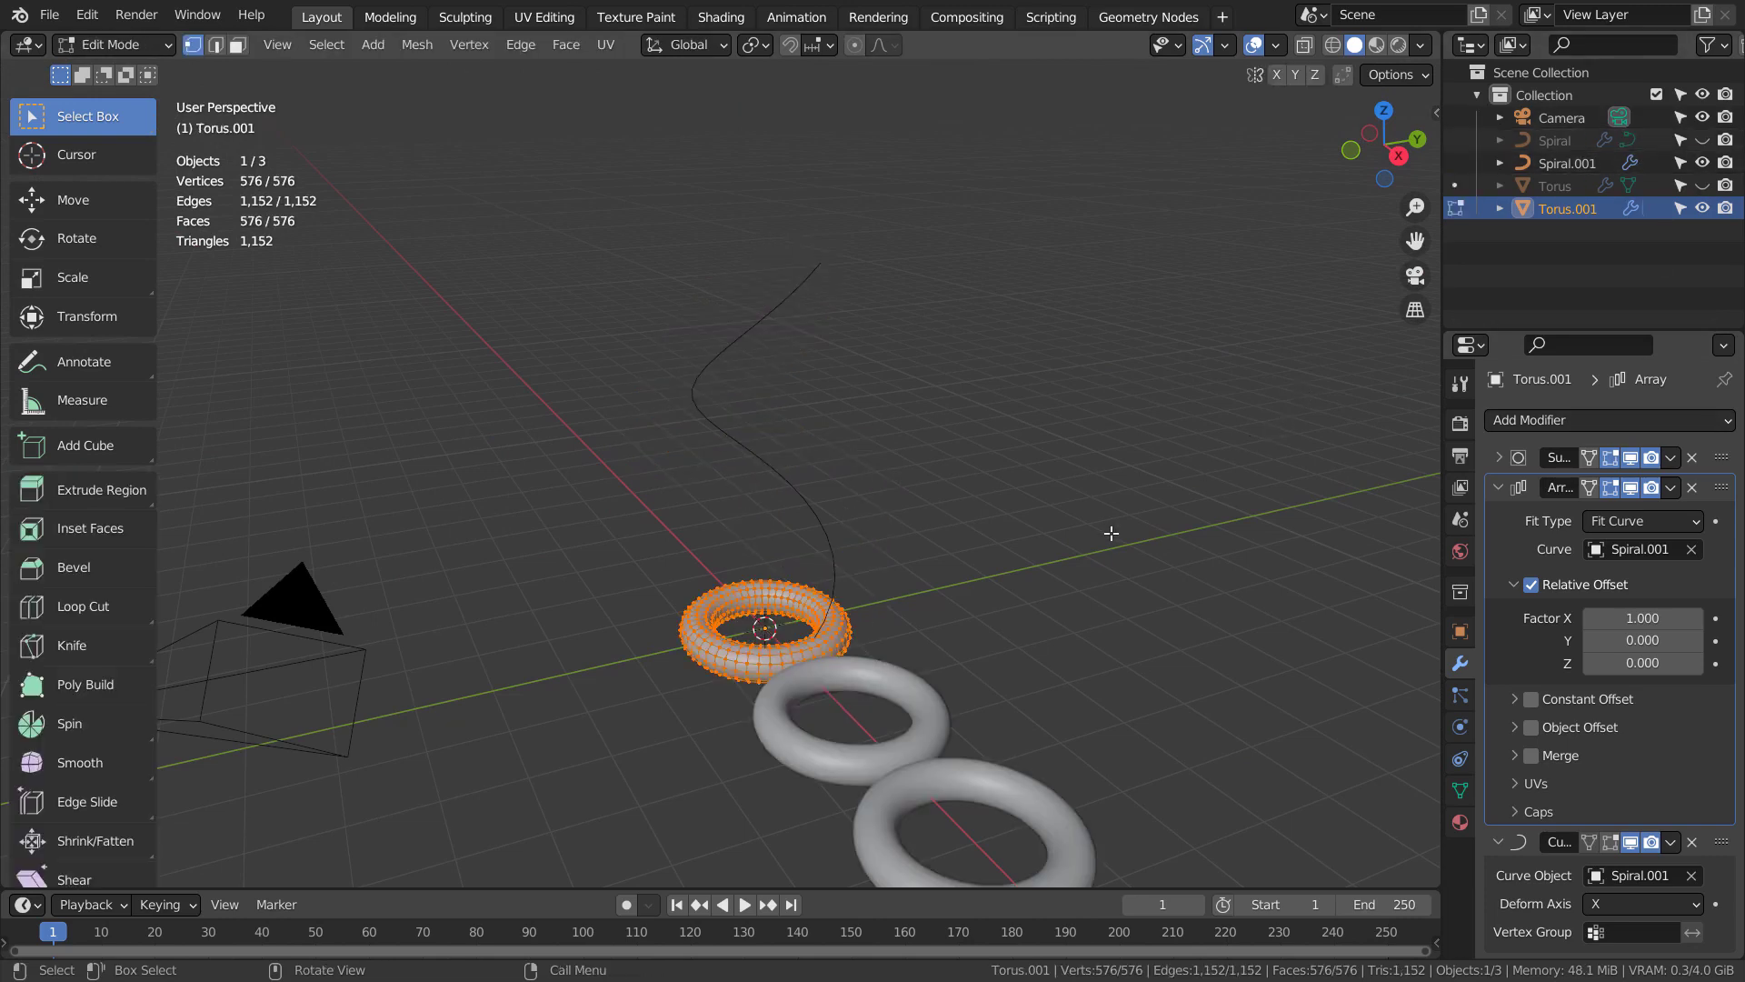
pyautogui.press('r')
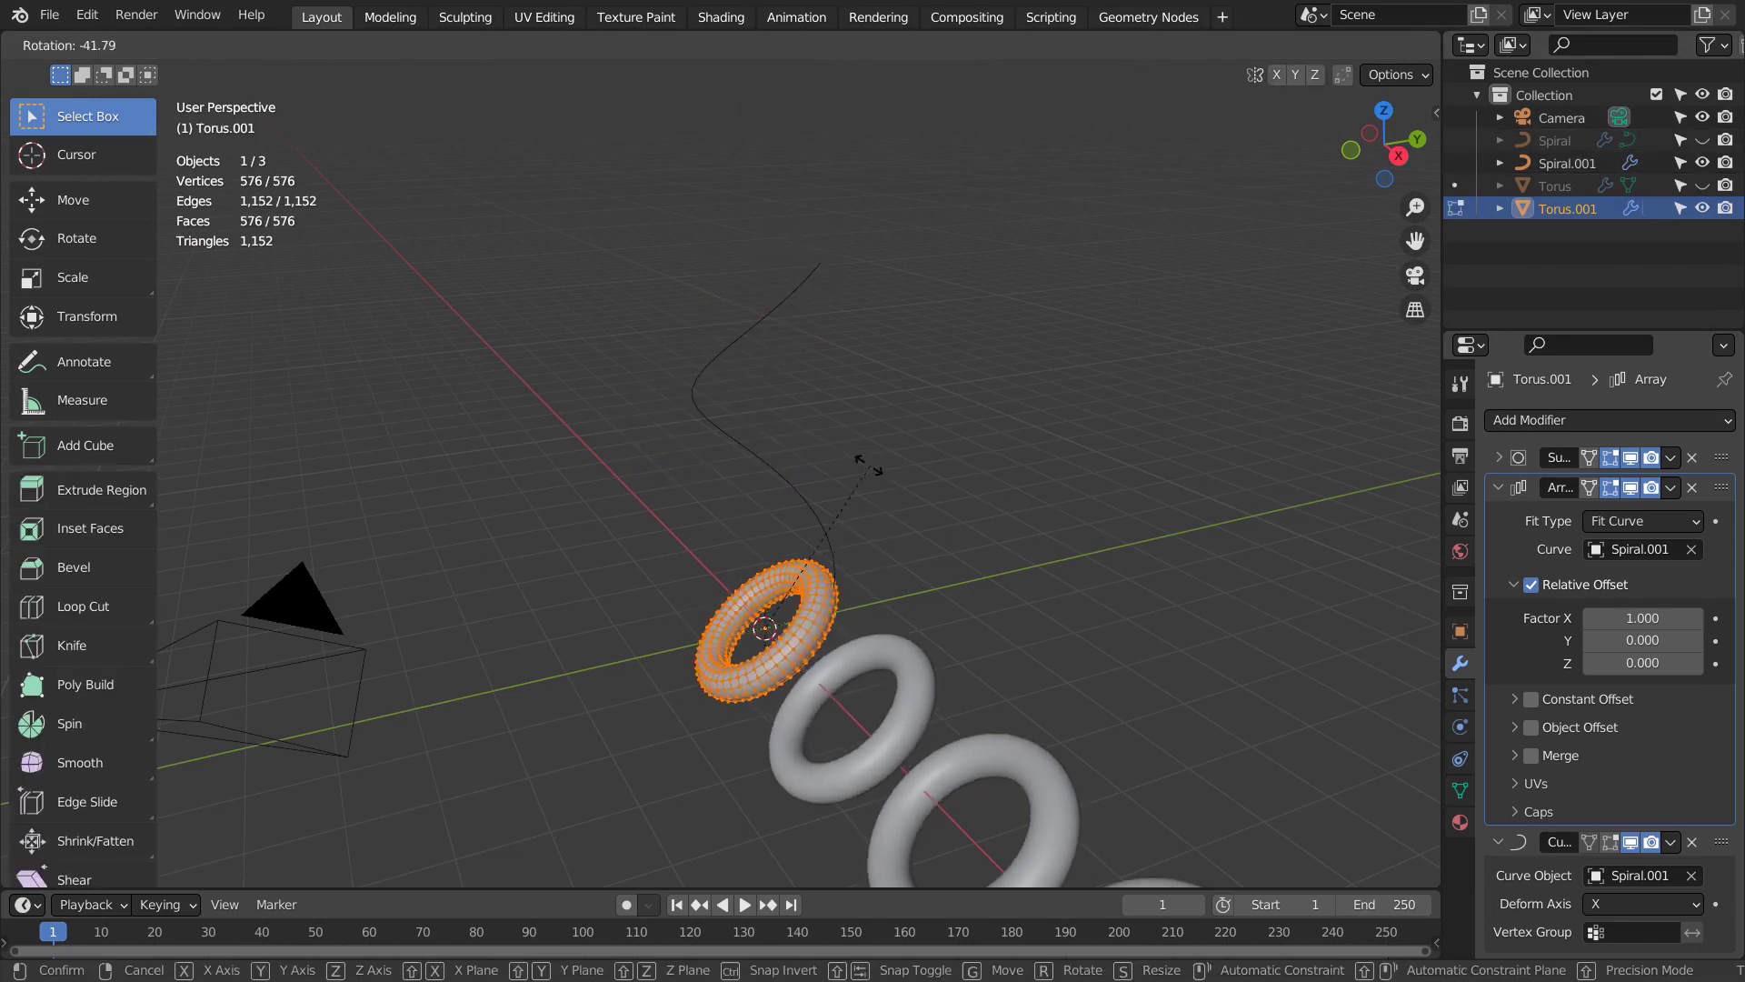
pyautogui.click(756, 480)
pyautogui.press('Tab')
pyautogui.moveTo(1142, 494); pyautogui.dragTo(1092, 561, button='middle')
pyautogui.press('Tab')
pyautogui.press('r')
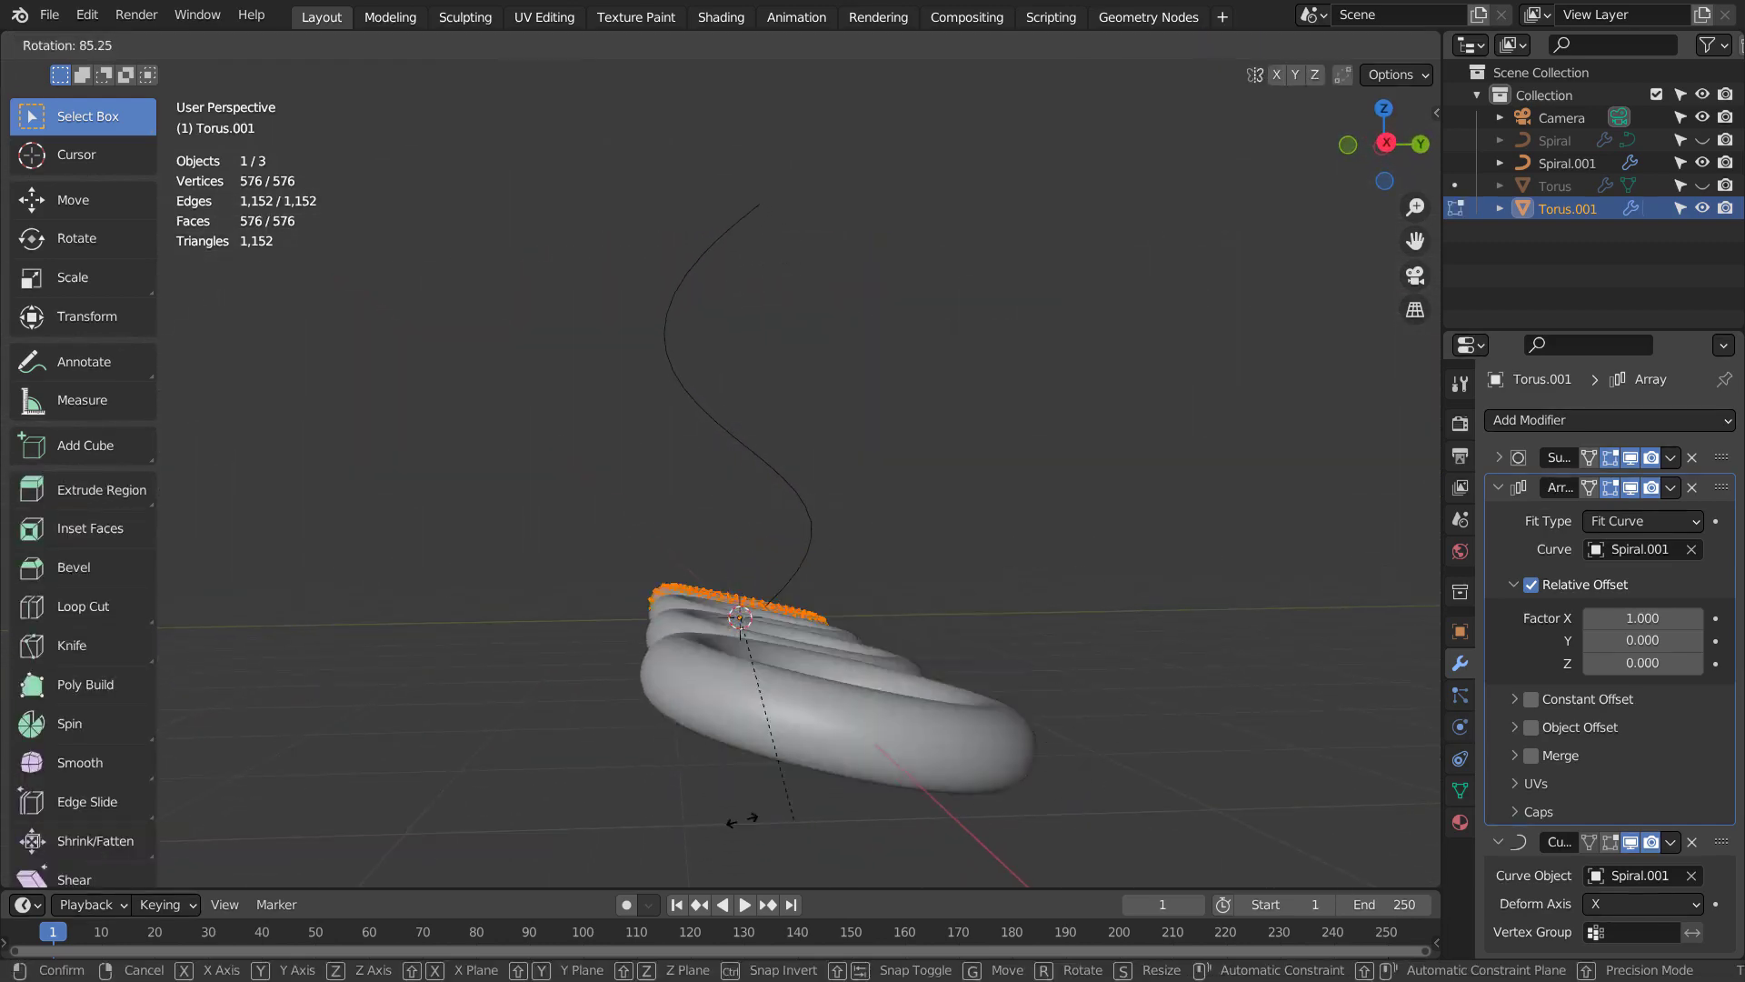
pyautogui.click(835, 191)
pyautogui.press('Tab')
pyautogui.moveTo(1153, 509); pyautogui.dragTo(924, 611, button='middle')
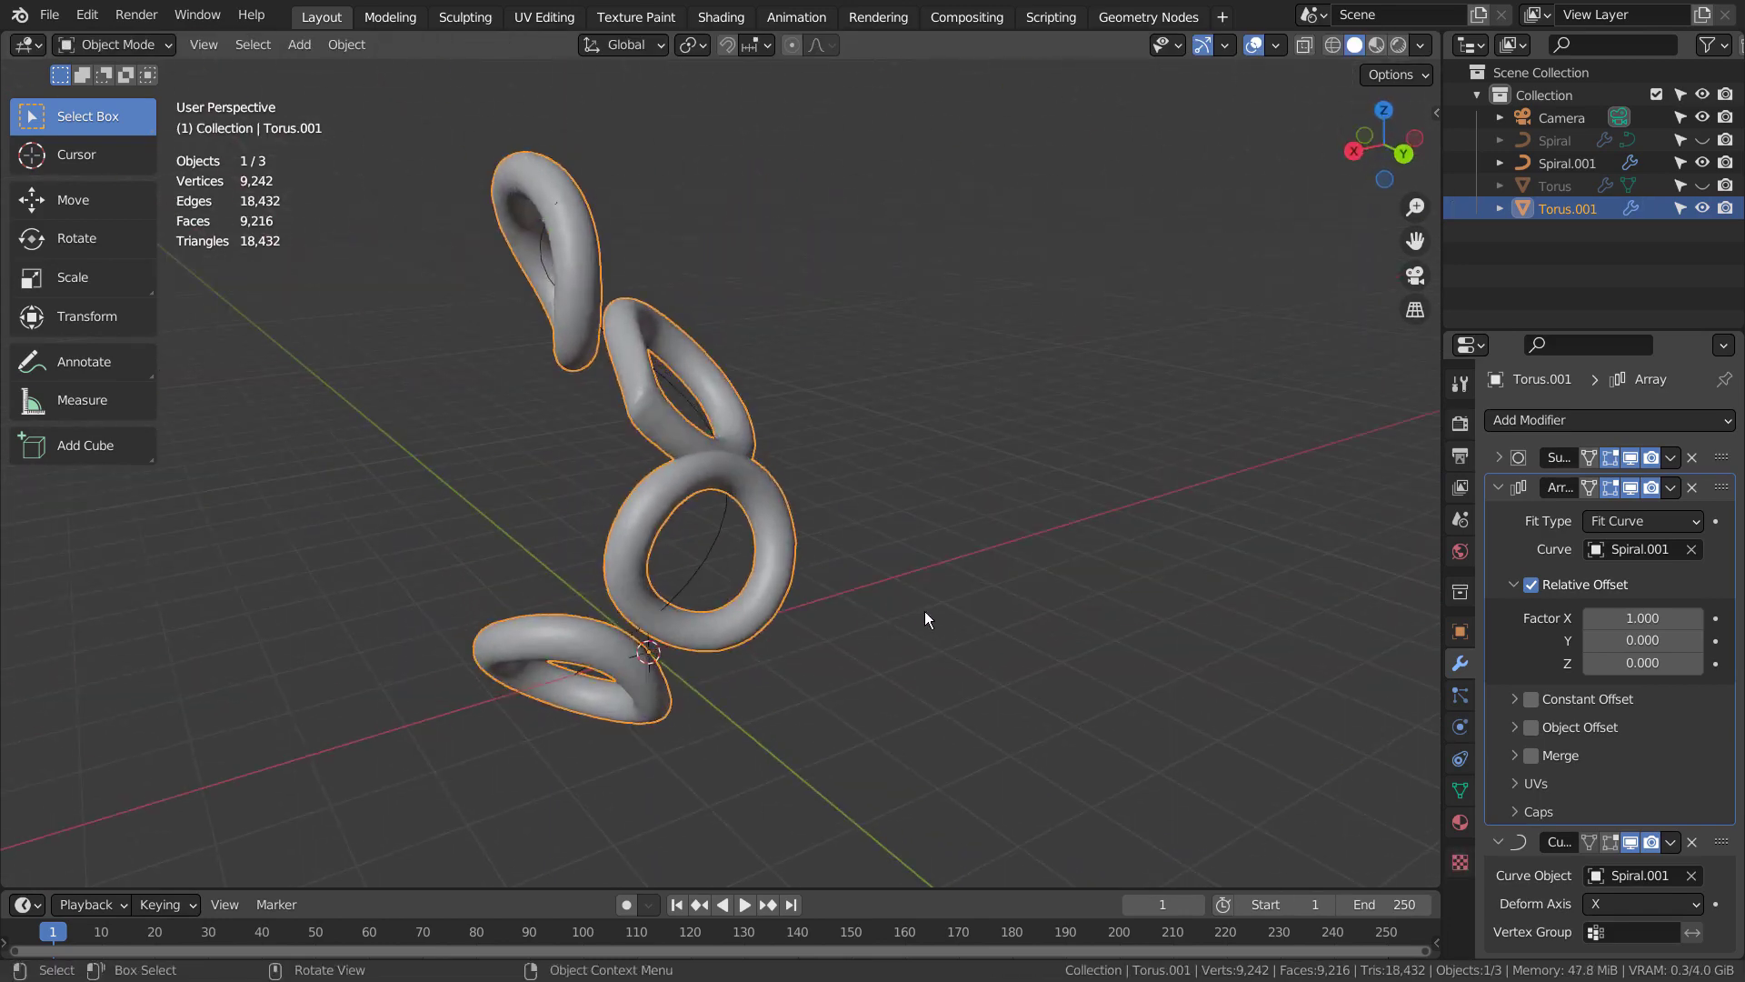
# Scale the Torus.001 mesh down so more rings fit along the spiral.
pyautogui.press('Tab')
pyautogui.press('s')
pyautogui.click(741, 643)
pyautogui.press('Tab')
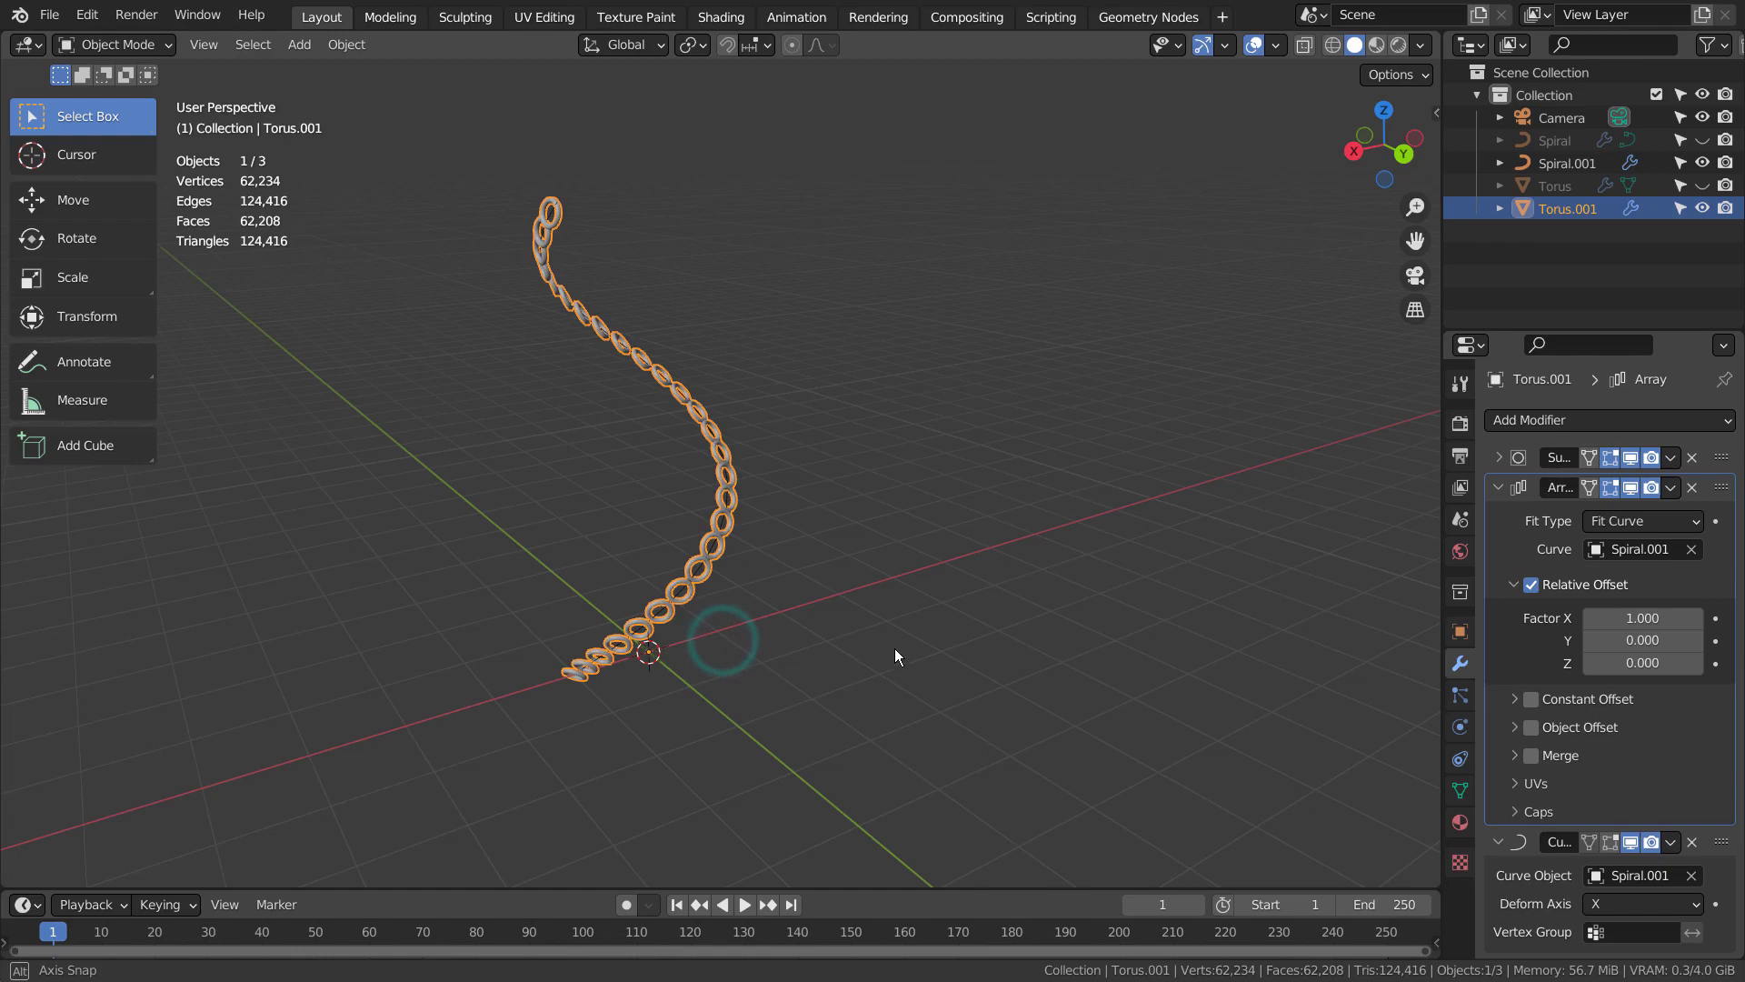
pyautogui.moveTo(722, 641); pyautogui.dragTo(897, 671, button='middle')
# Rotate the ring mesh three more times until the arrayed rings interlink like a chain.
pyautogui.press('Tab')
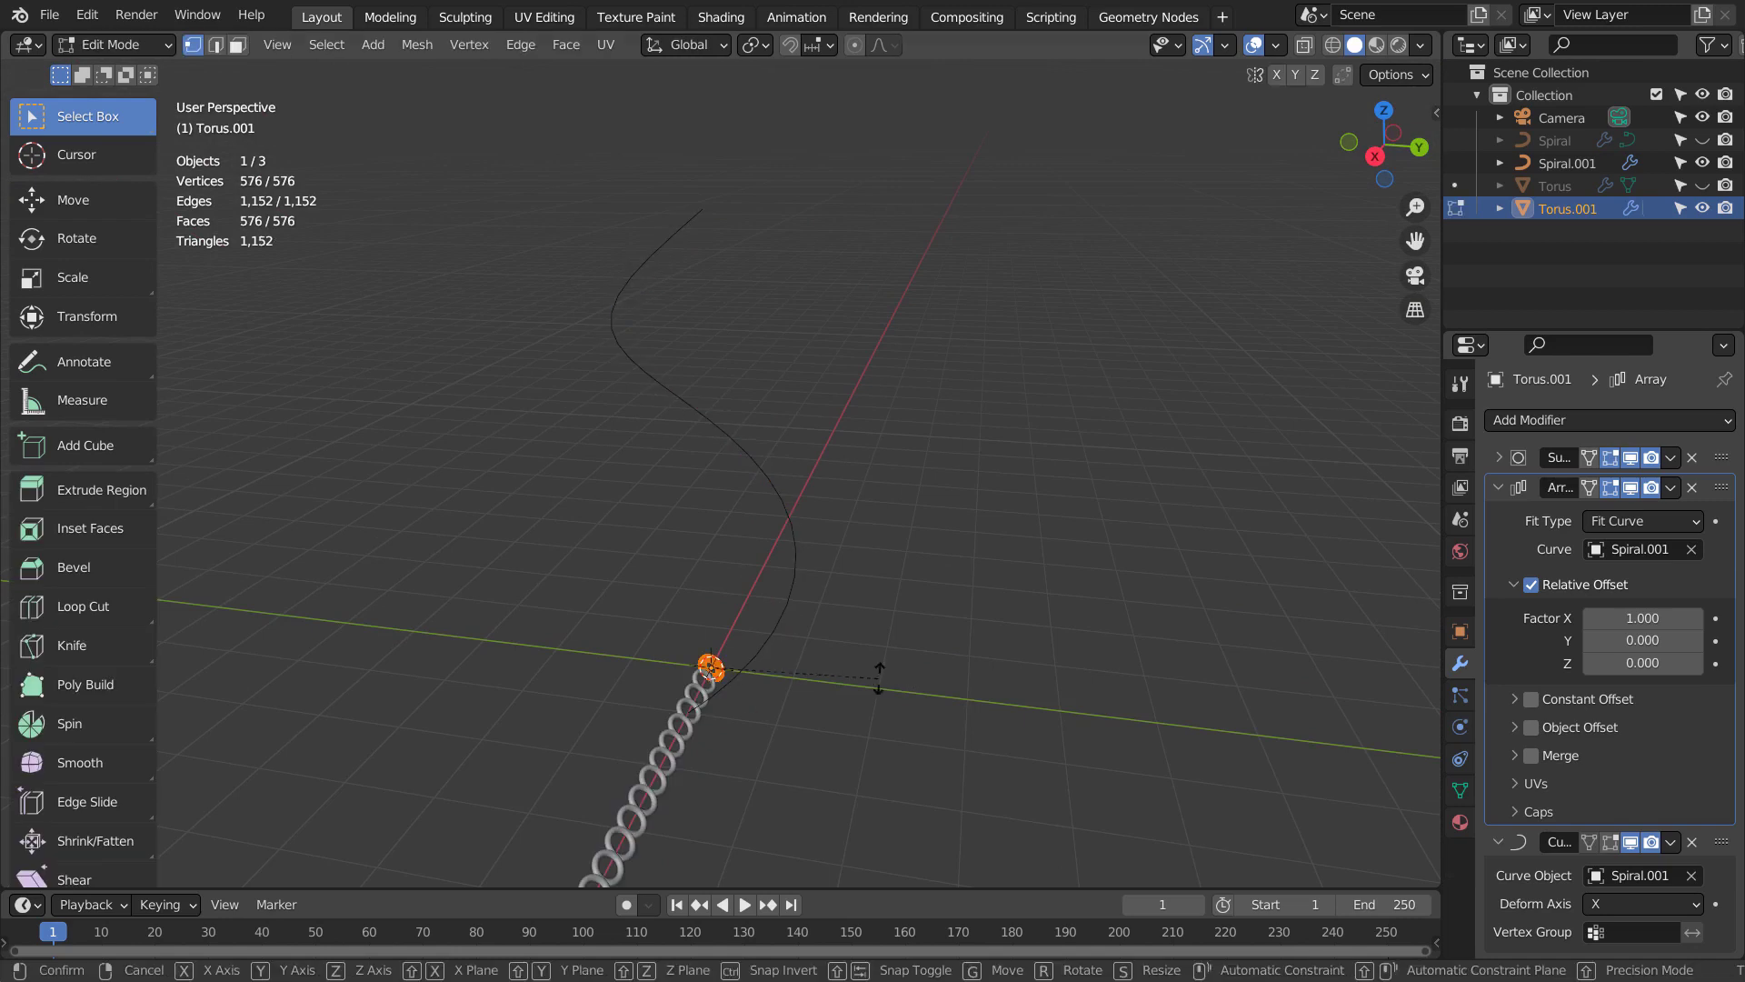
pyautogui.press('r')
pyautogui.click(573, 733)
pyautogui.press('Tab')
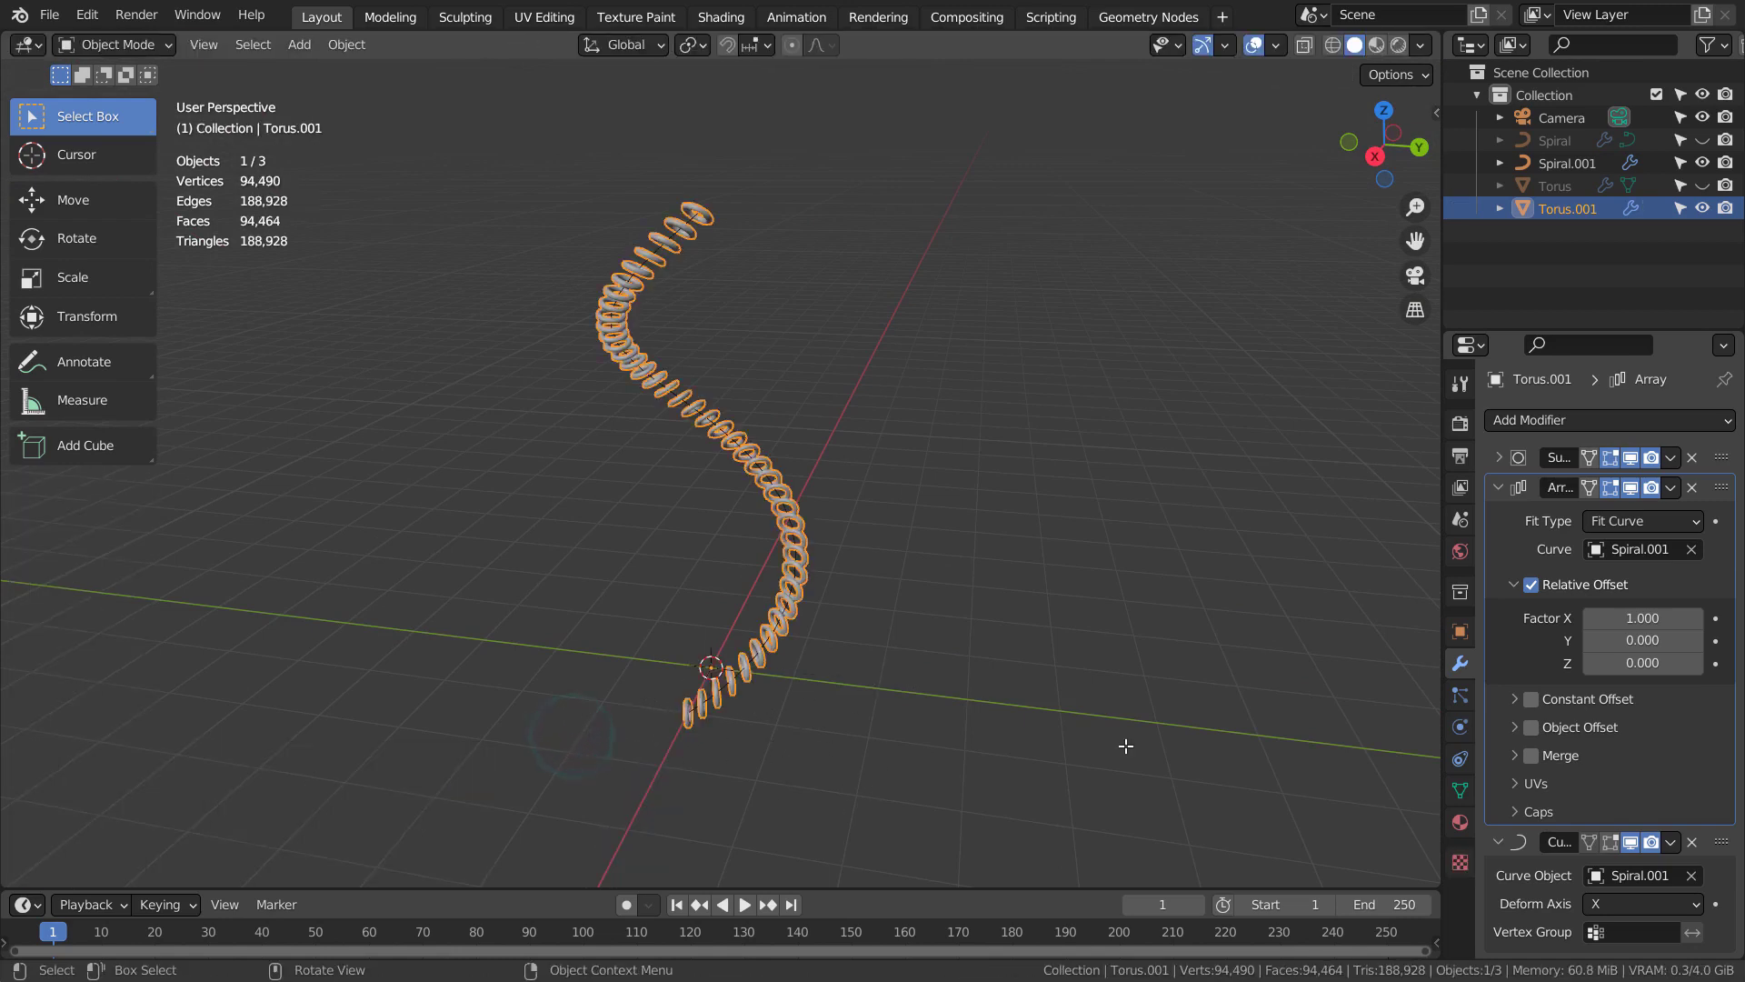
pyautogui.press('Tab')
pyautogui.press('r')
pyautogui.click(844, 467)
pyautogui.press('Tab')
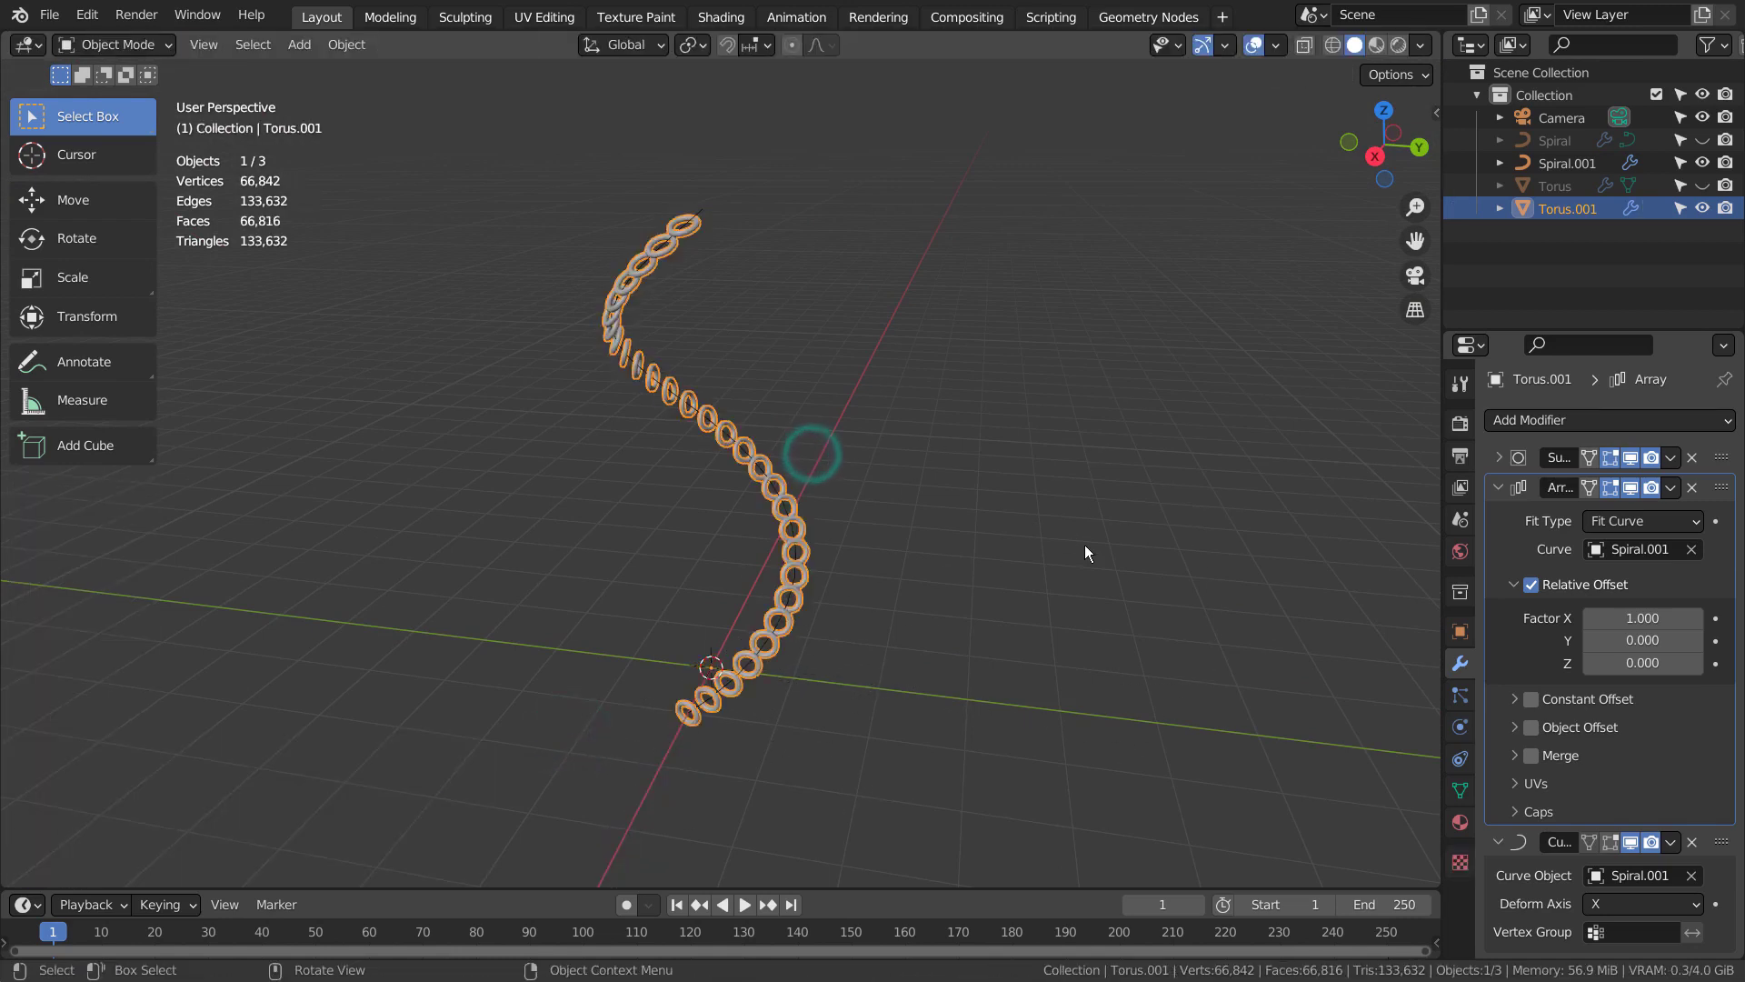
pyautogui.press('Tab')
pyautogui.press('r')
pyautogui.click(682, 405)
pyautogui.press('Tab')
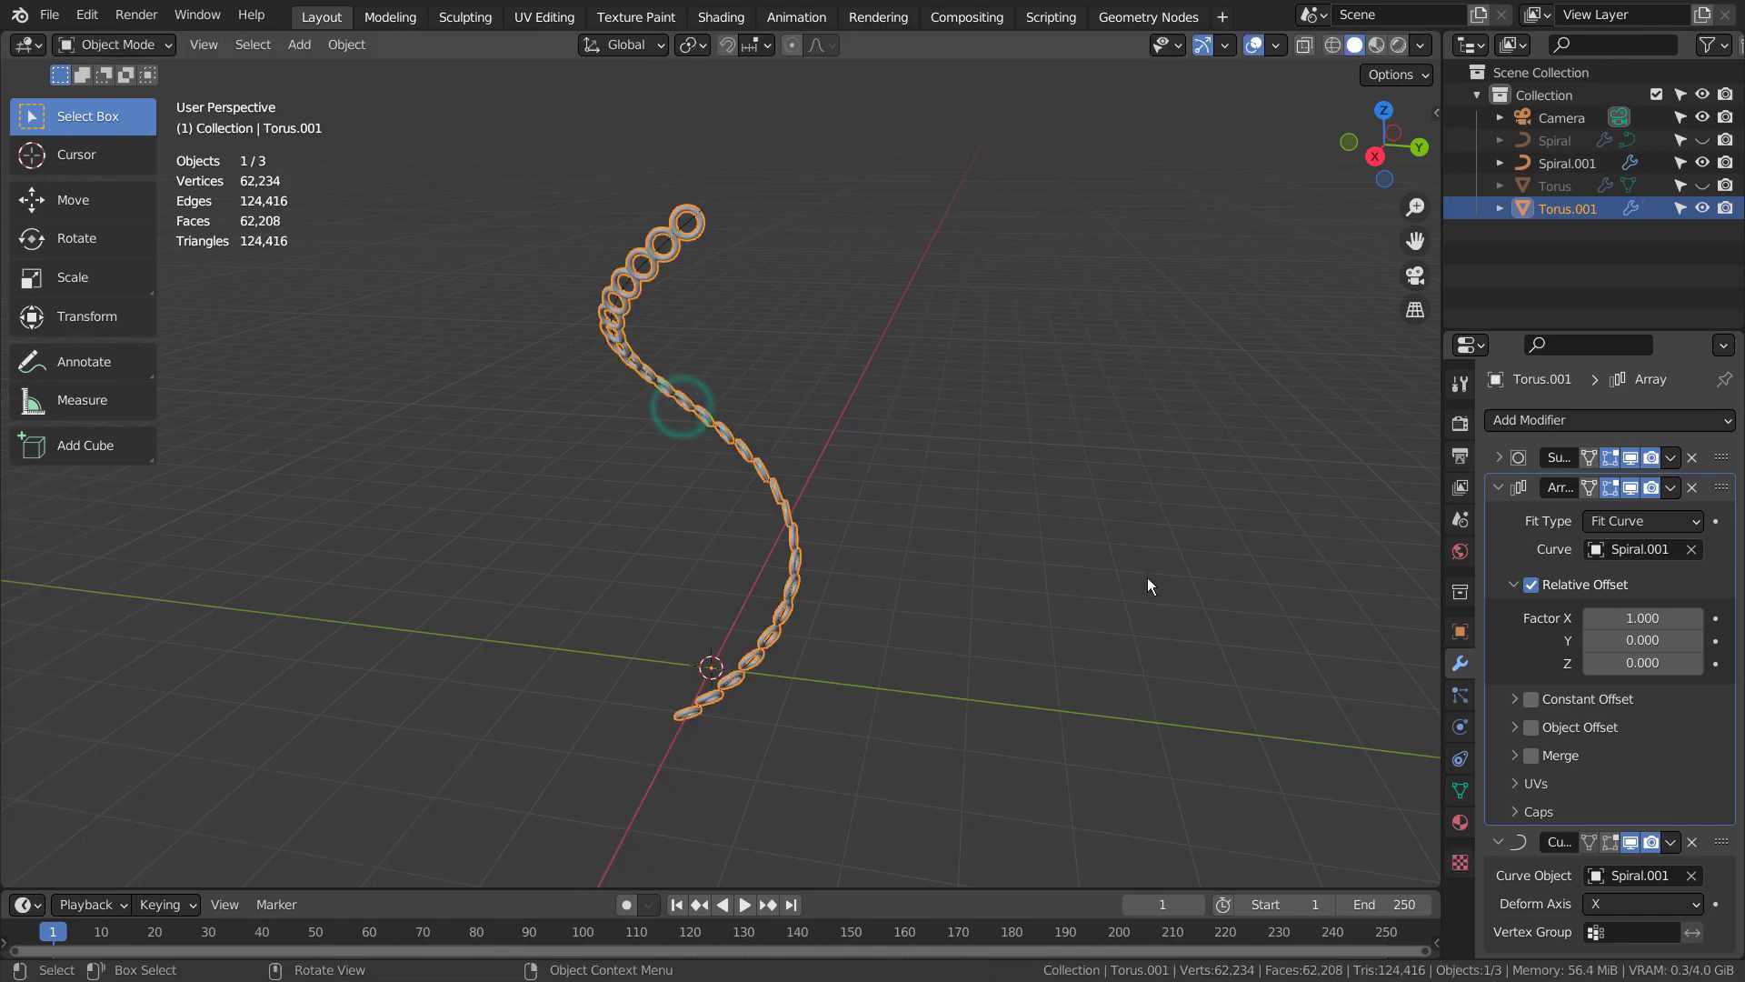
pyautogui.moveTo(1176, 756); pyautogui.dragTo(1116, 690, button='middle')
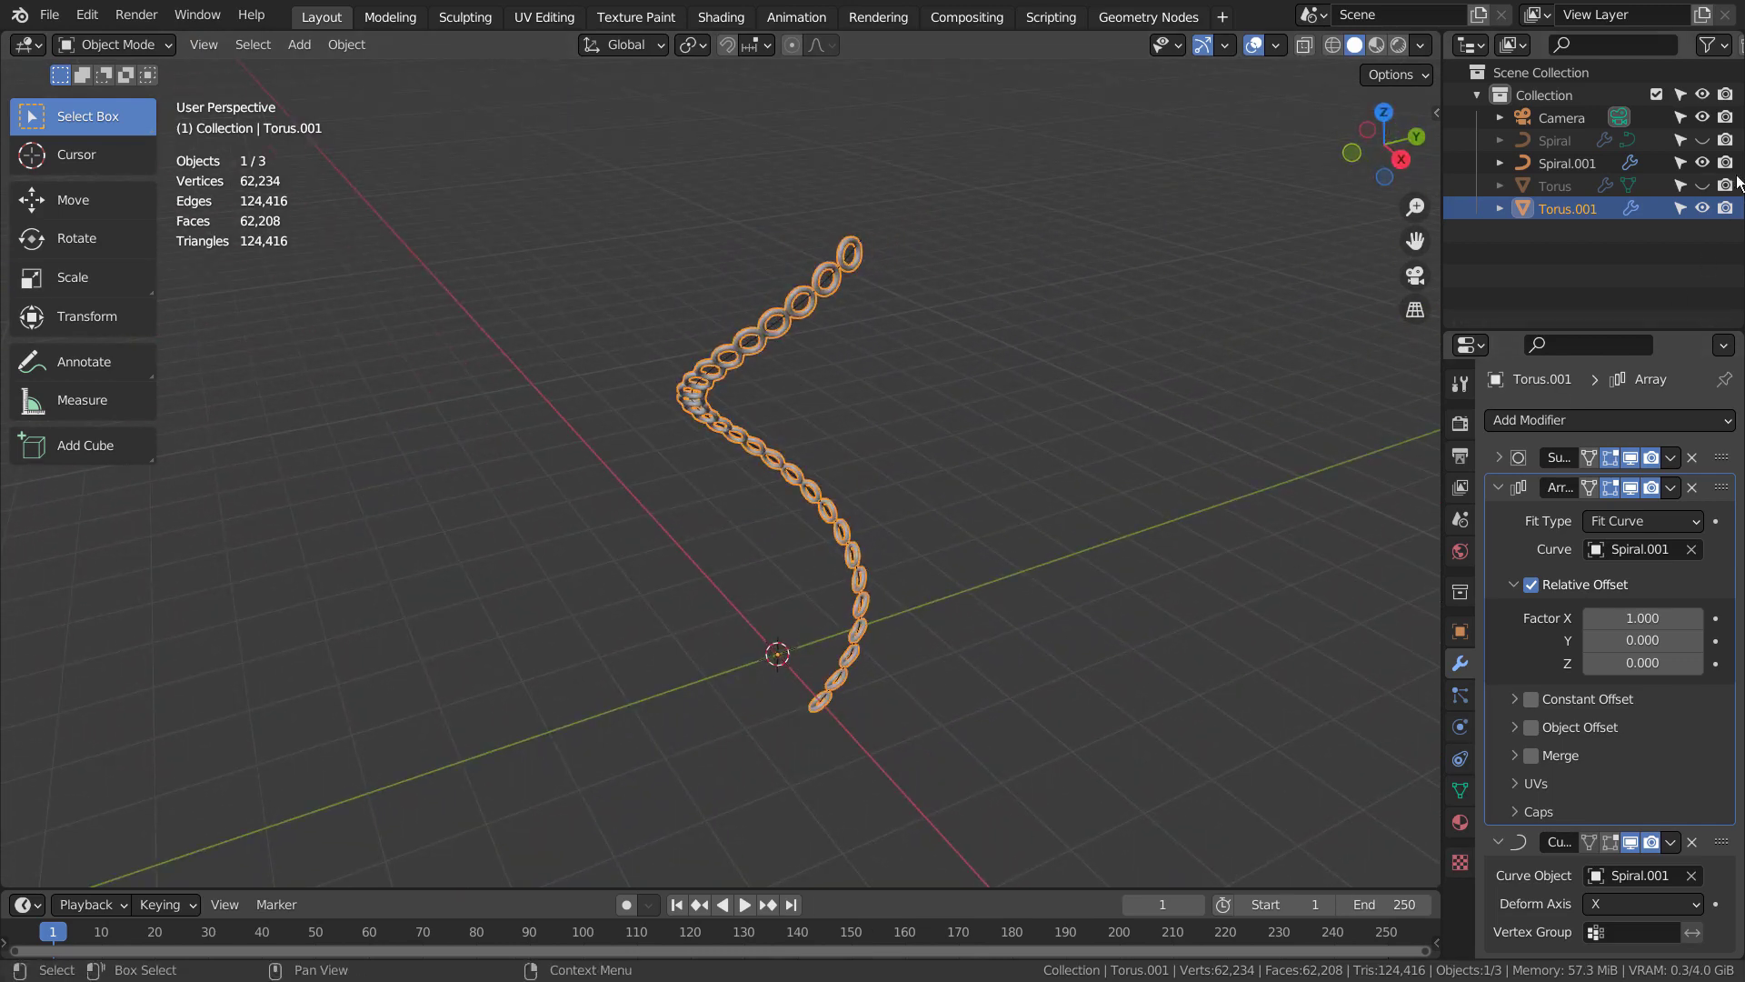
# Select Spiral.001 and Torus.001 in the Outliner and delete them.
pyautogui.click(1699, 184)
pyautogui.click(1581, 189)
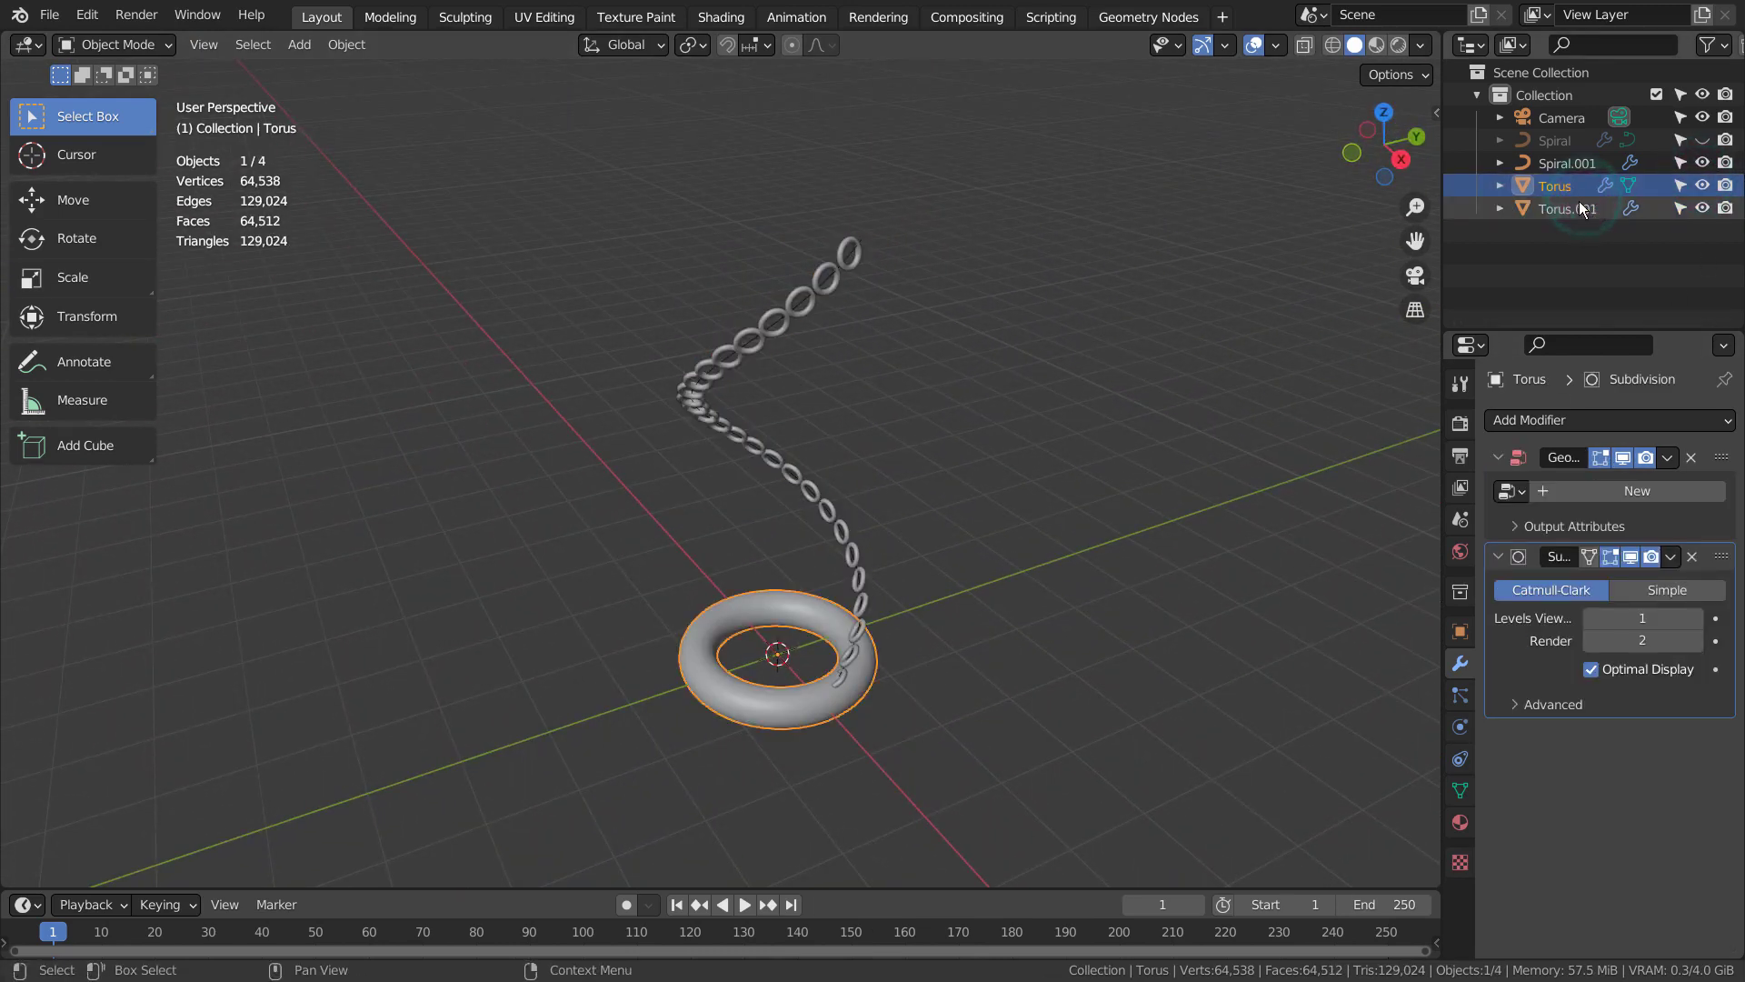
pyautogui.click(1702, 186)
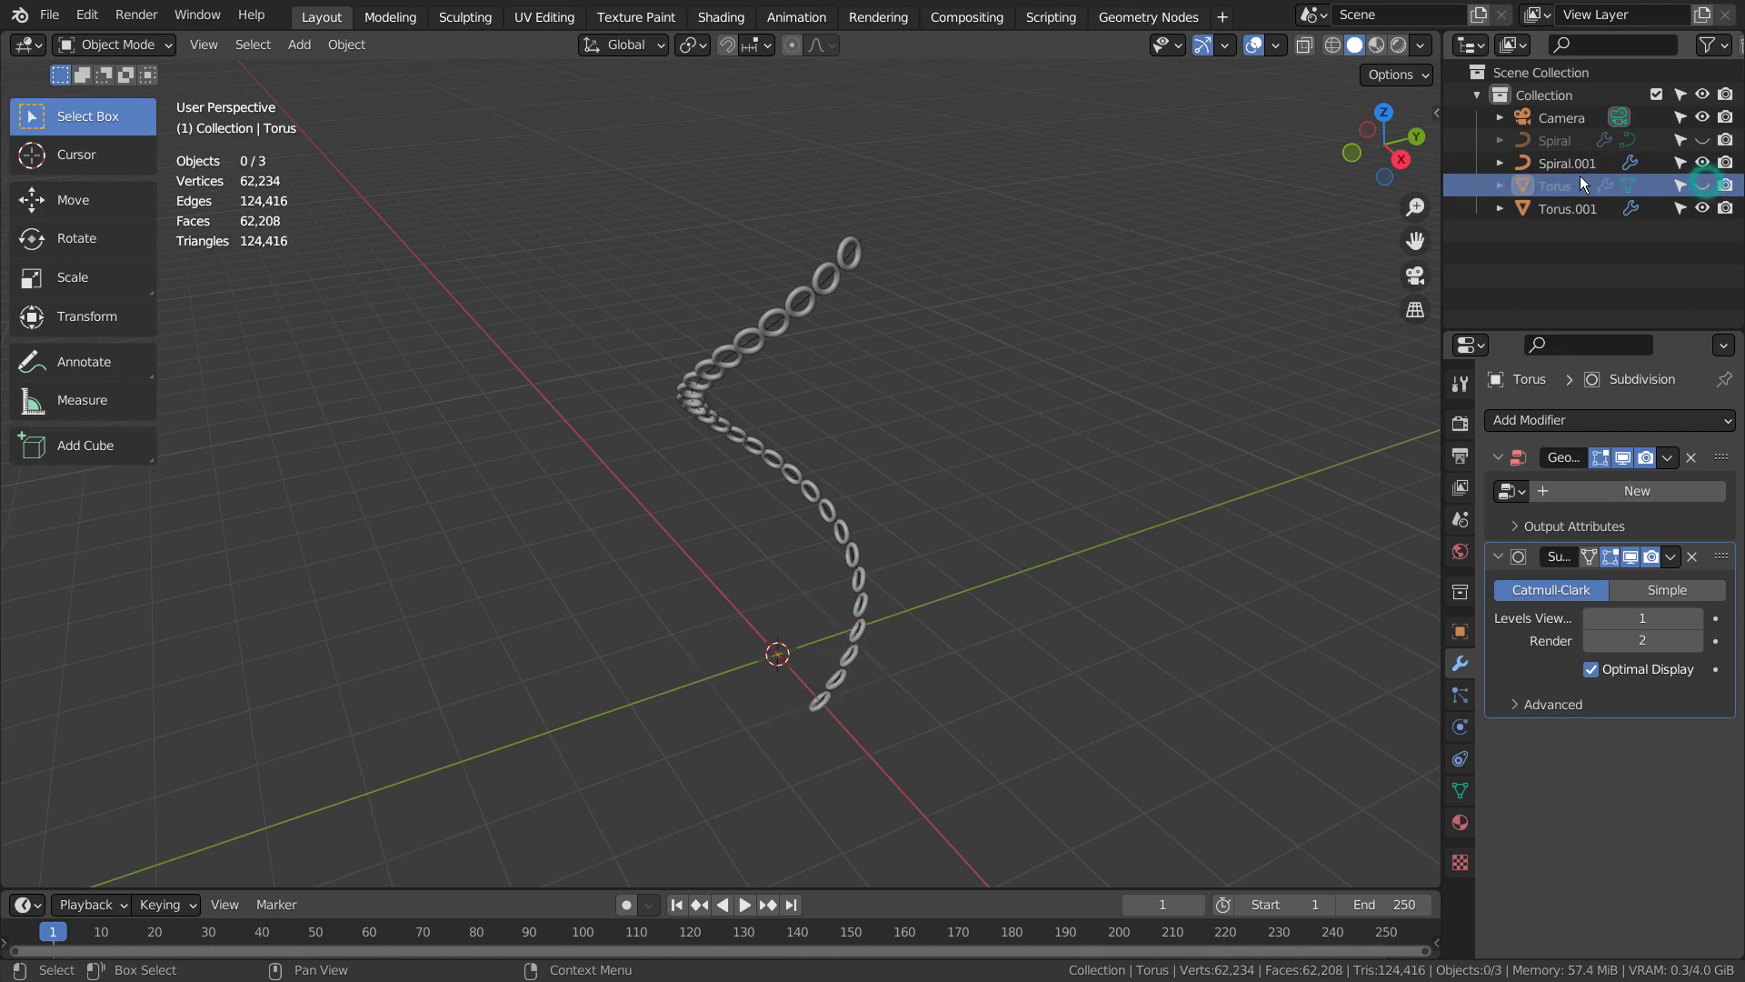
pyautogui.click(1567, 162)
pyautogui.keyDown('ctrl'); pyautogui.click(1566, 209); pyautogui.keyUp('ctrl')
pyautogui.press('x')
pyautogui.click(1149, 250)
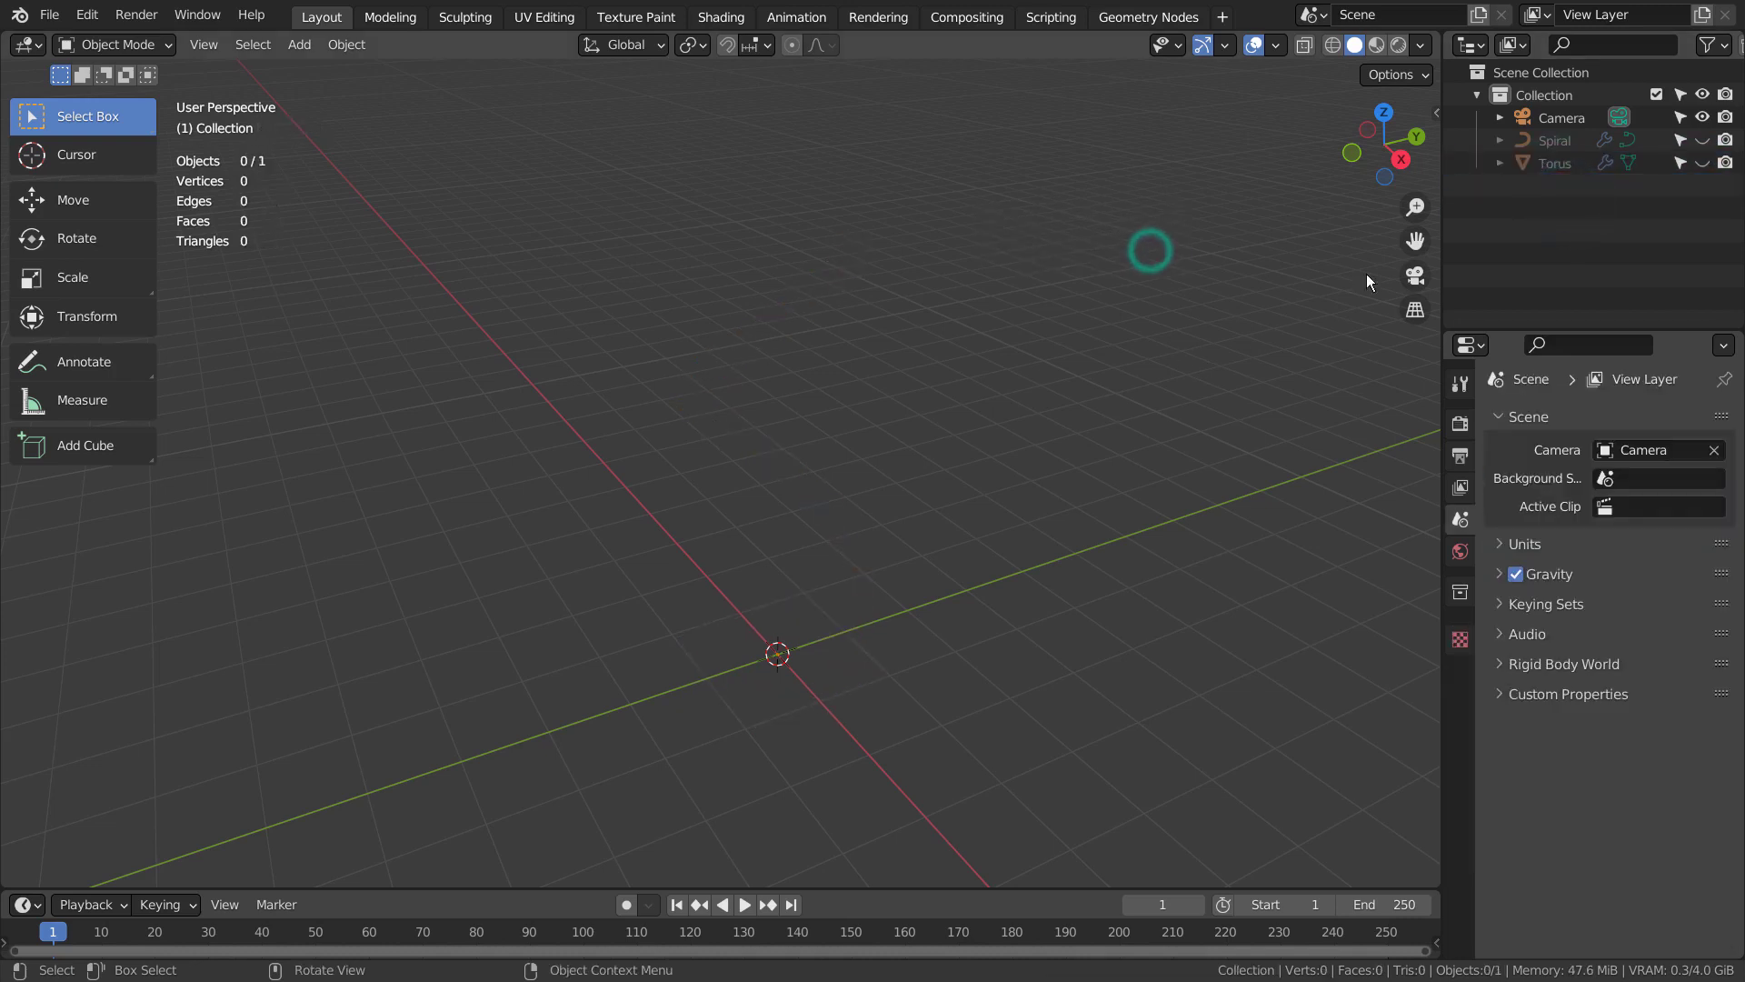
# Unhide Spiral with its instanced rings while keeping the source Torus hidden.
pyautogui.click(1702, 162)
pyautogui.click(1702, 140)
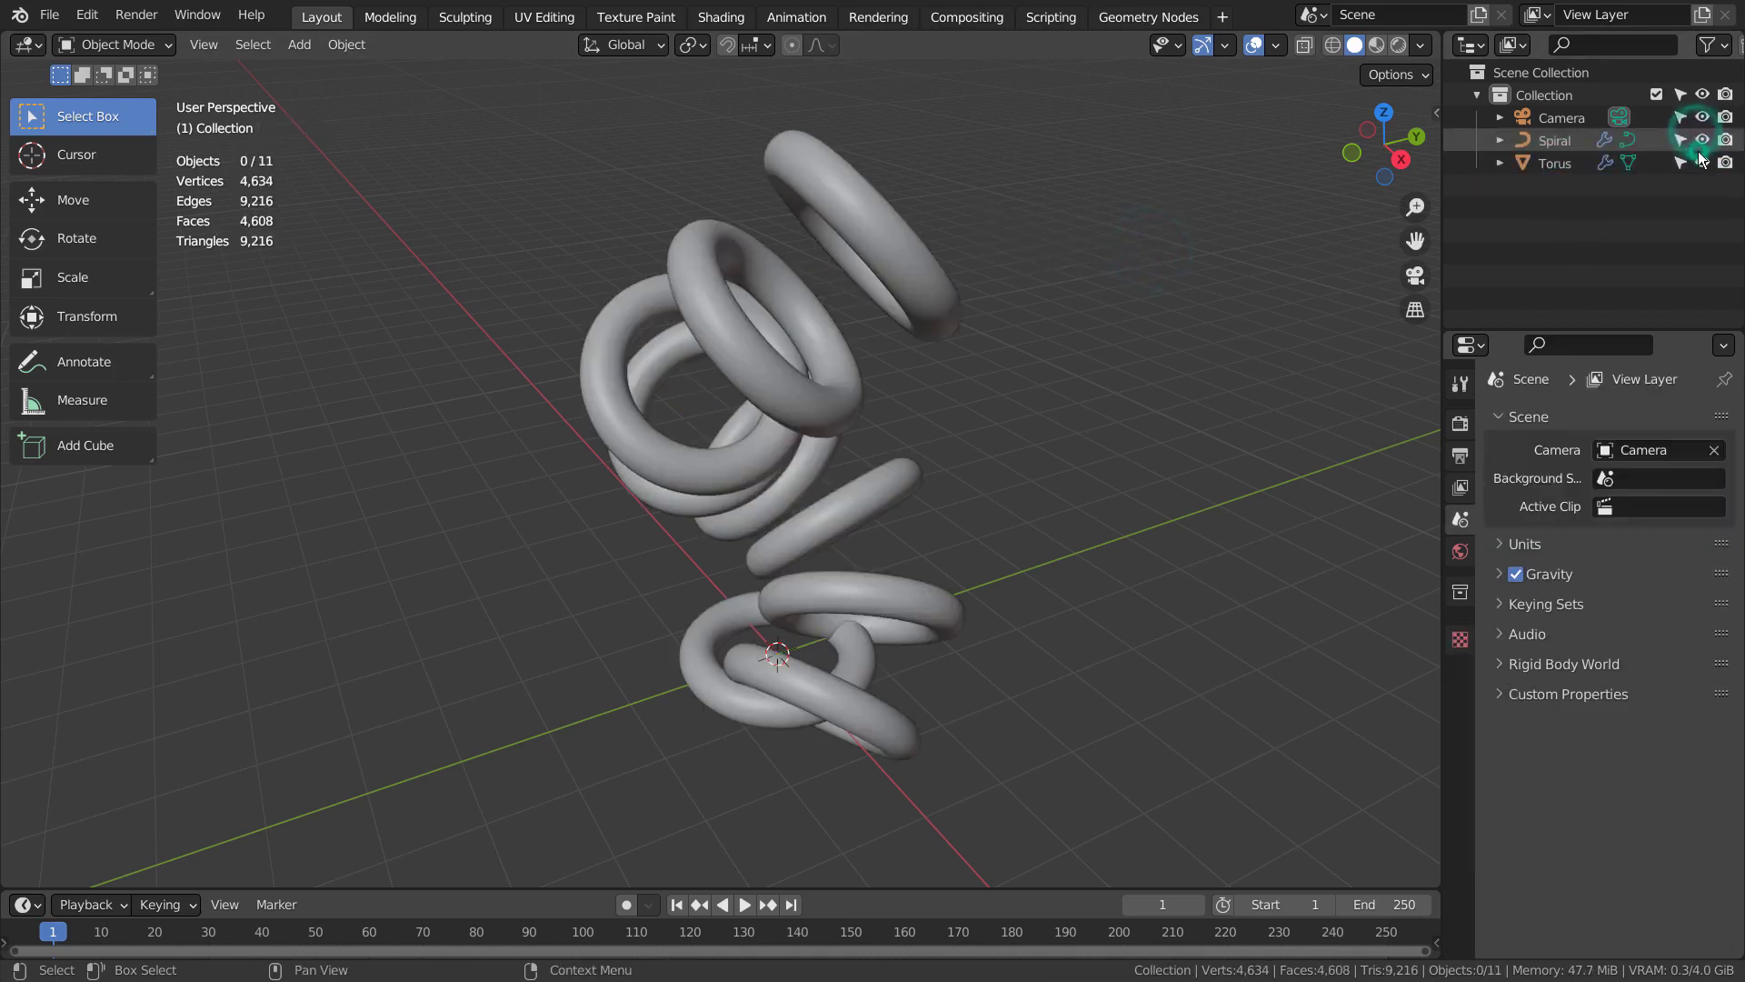
pyautogui.click(1056, 553)
pyautogui.moveTo(1706, 143); pyautogui.dragTo(1701, 163)
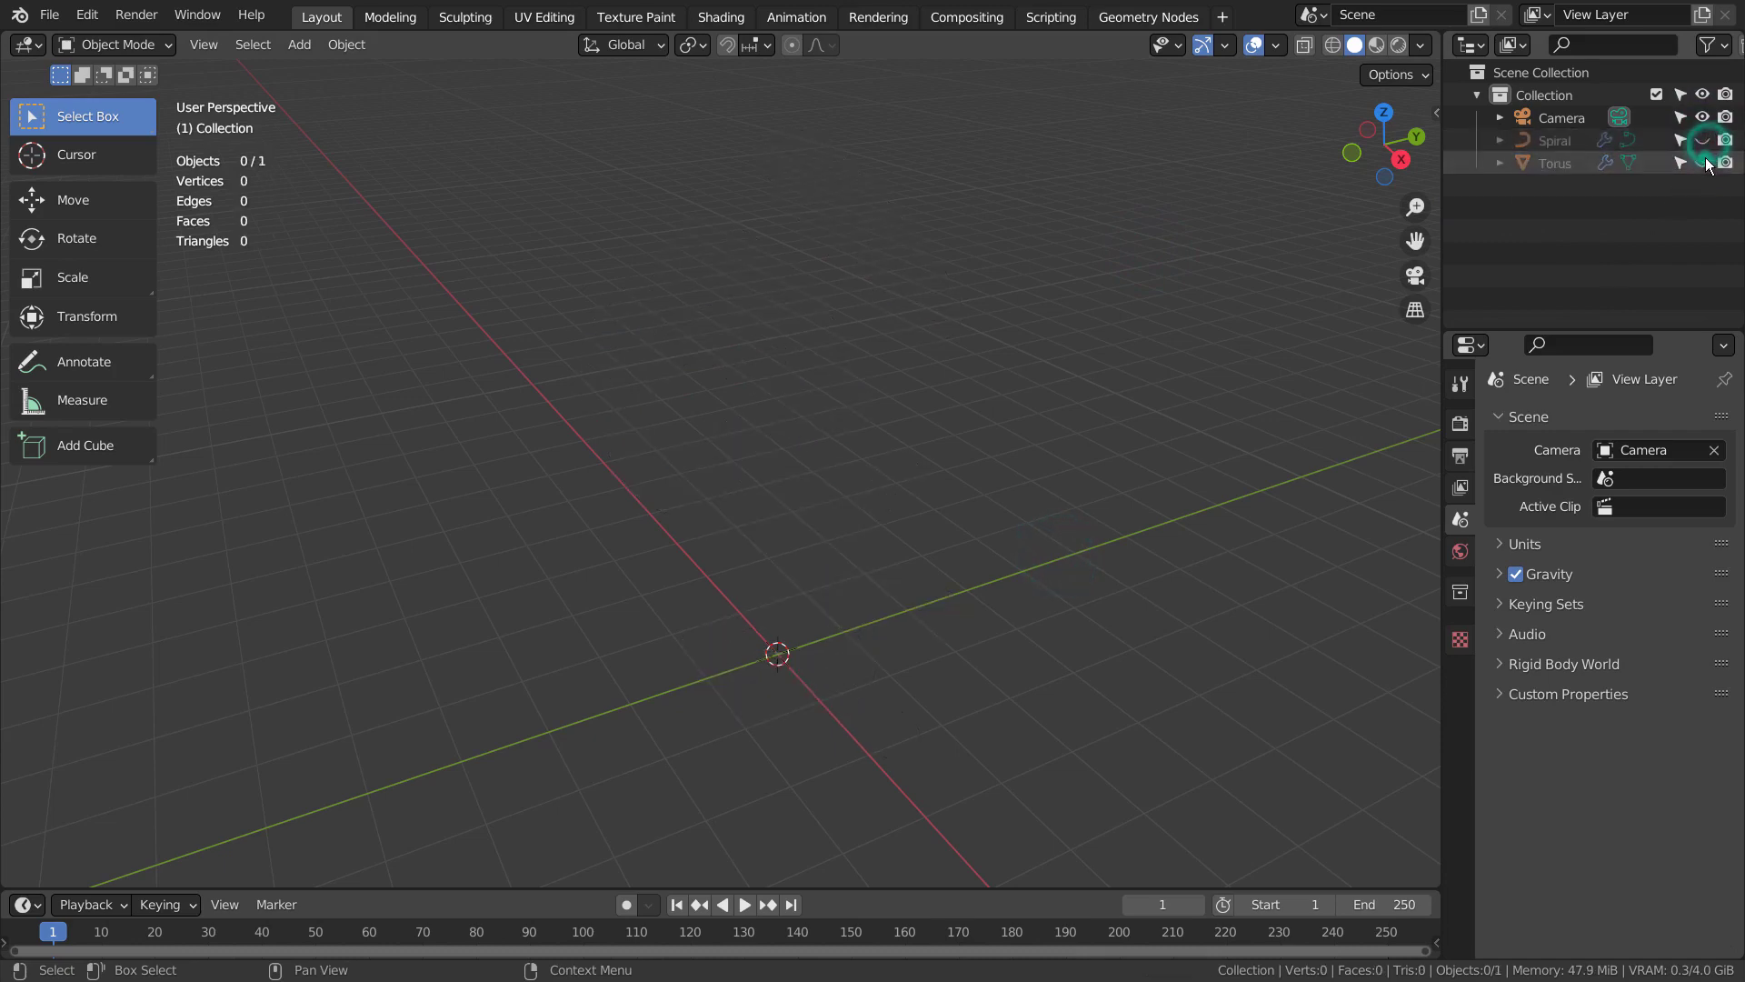
pyautogui.click(1701, 140)
pyautogui.moveTo(1226, 446); pyautogui.dragTo(1091, 141, button='middle')
# Show Spiral's Geometry Nodes tree maximized and move Instance on Points further right.
pyautogui.click(1120, 18)
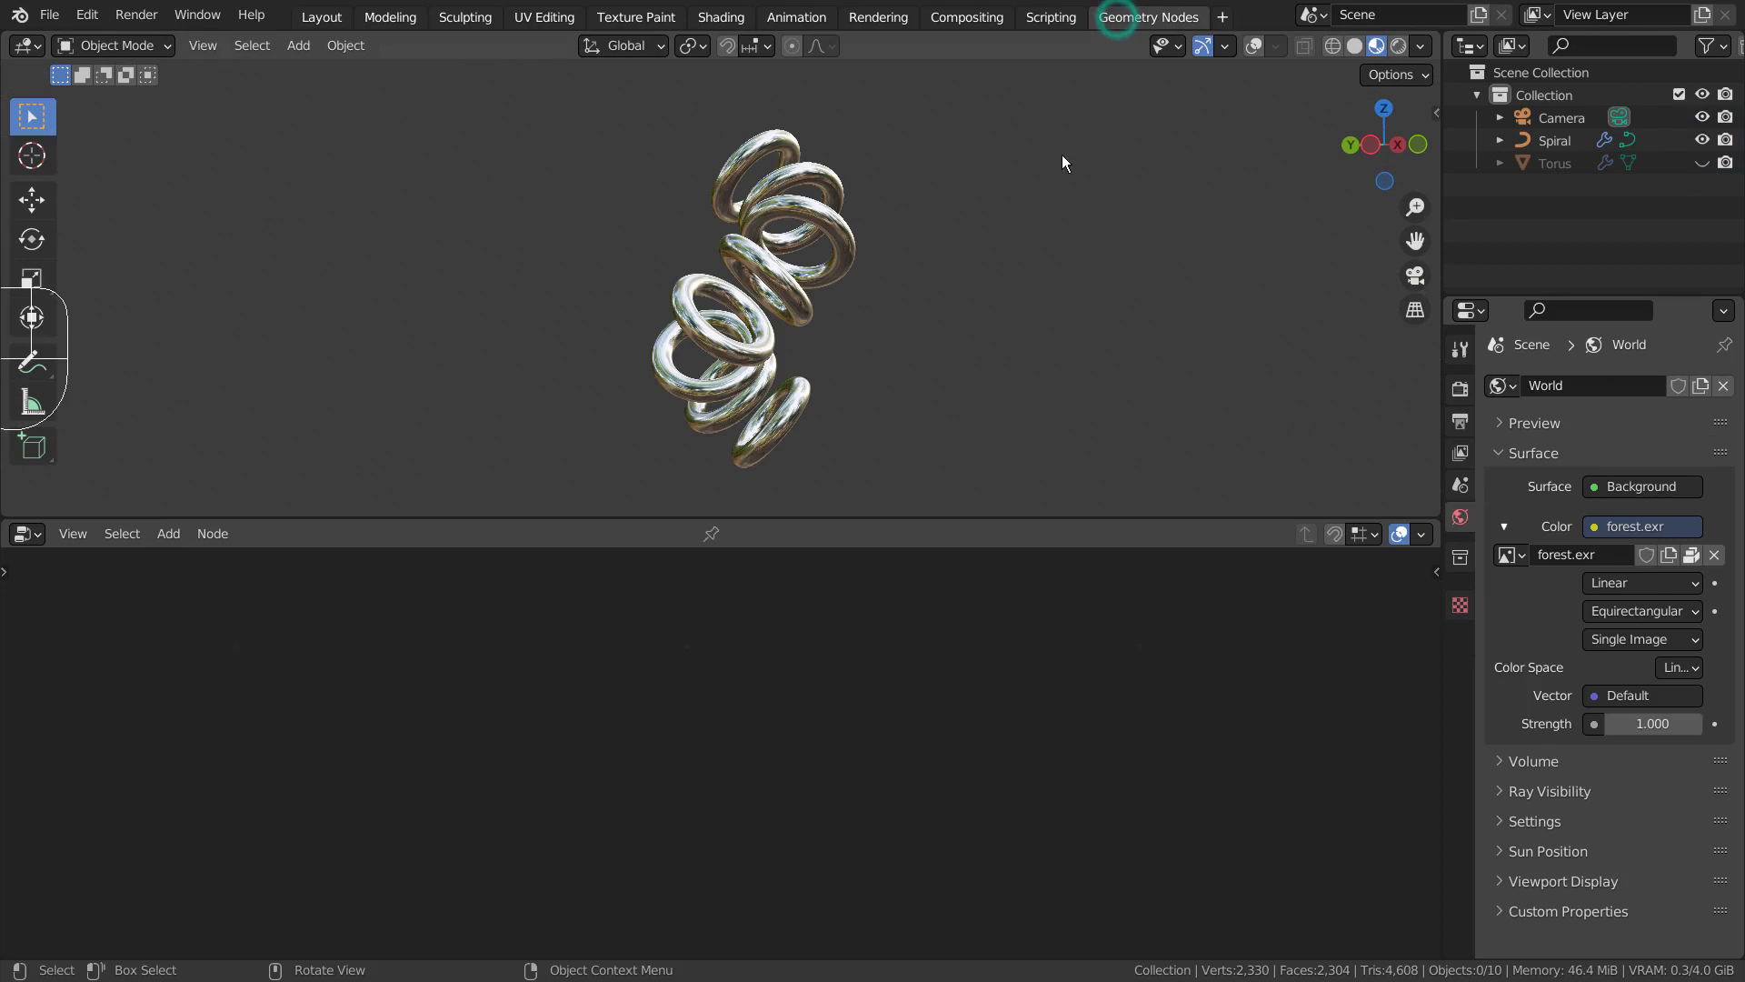
pyautogui.click(727, 287)
pyautogui.keyDown('shift'); pyautogui.moveTo(984, 625); pyautogui.dragTo(1031, 707, button='middle'); pyautogui.keyUp('shift')
pyautogui.hotkey('ctrl', 'space')
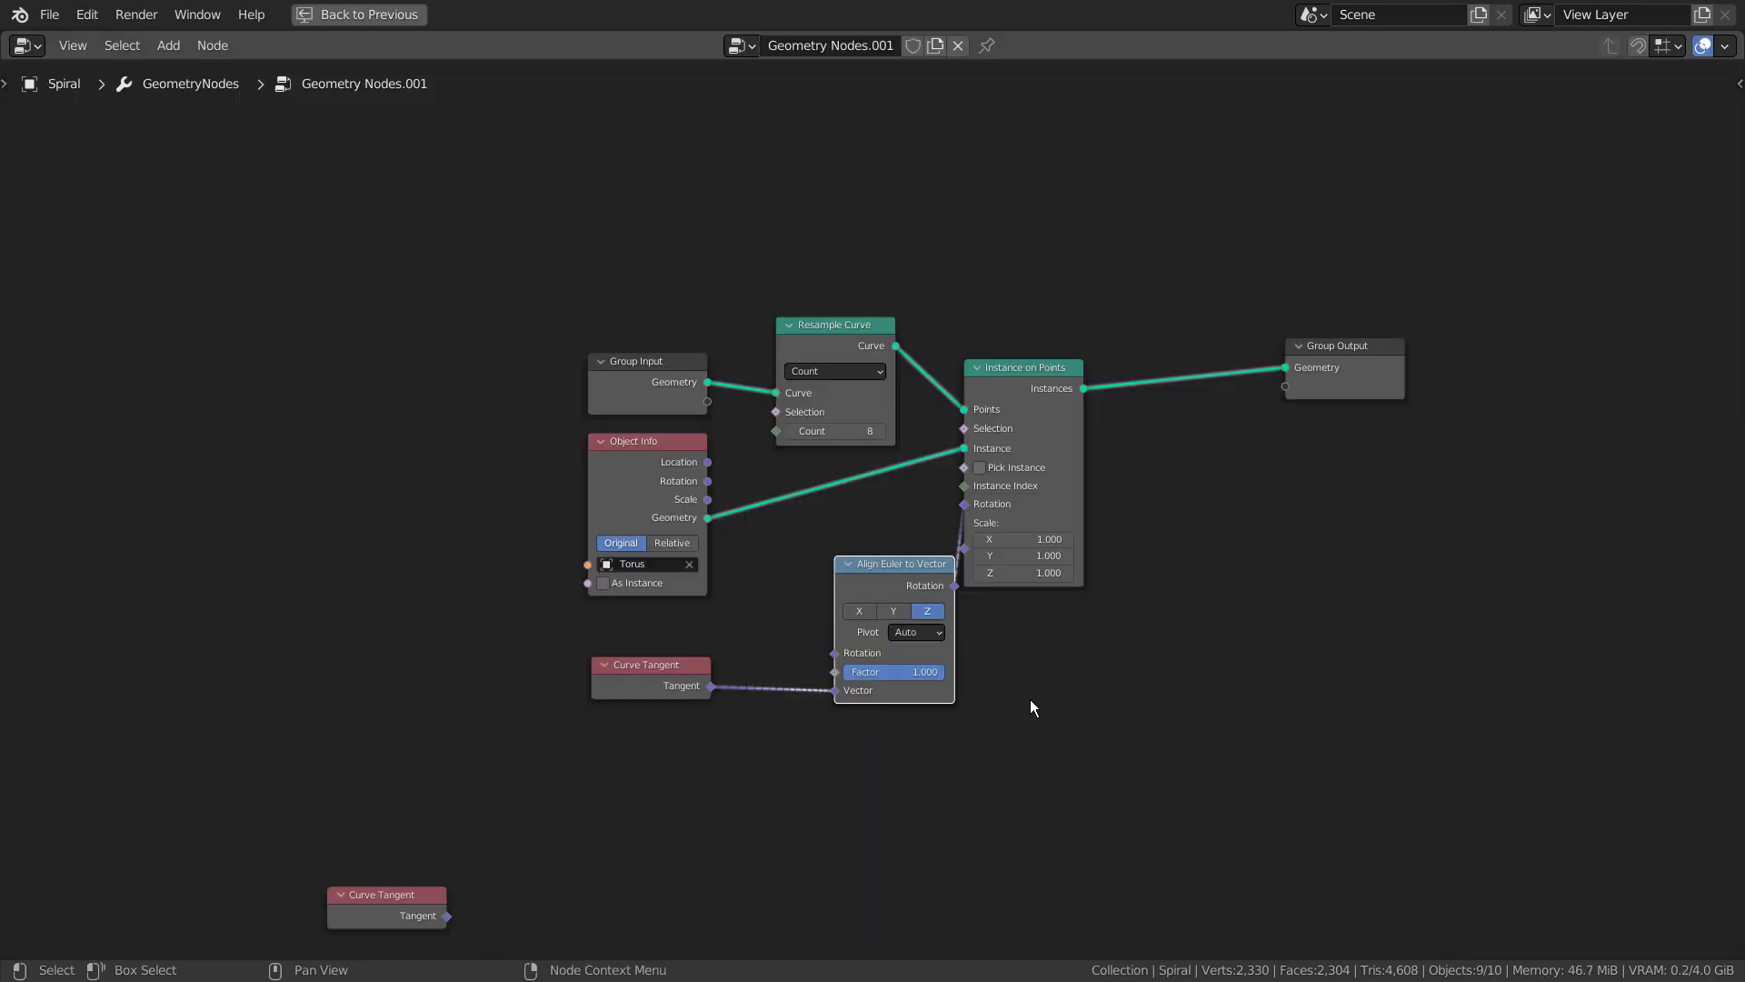
pyautogui.scroll(6, 1180, 719)
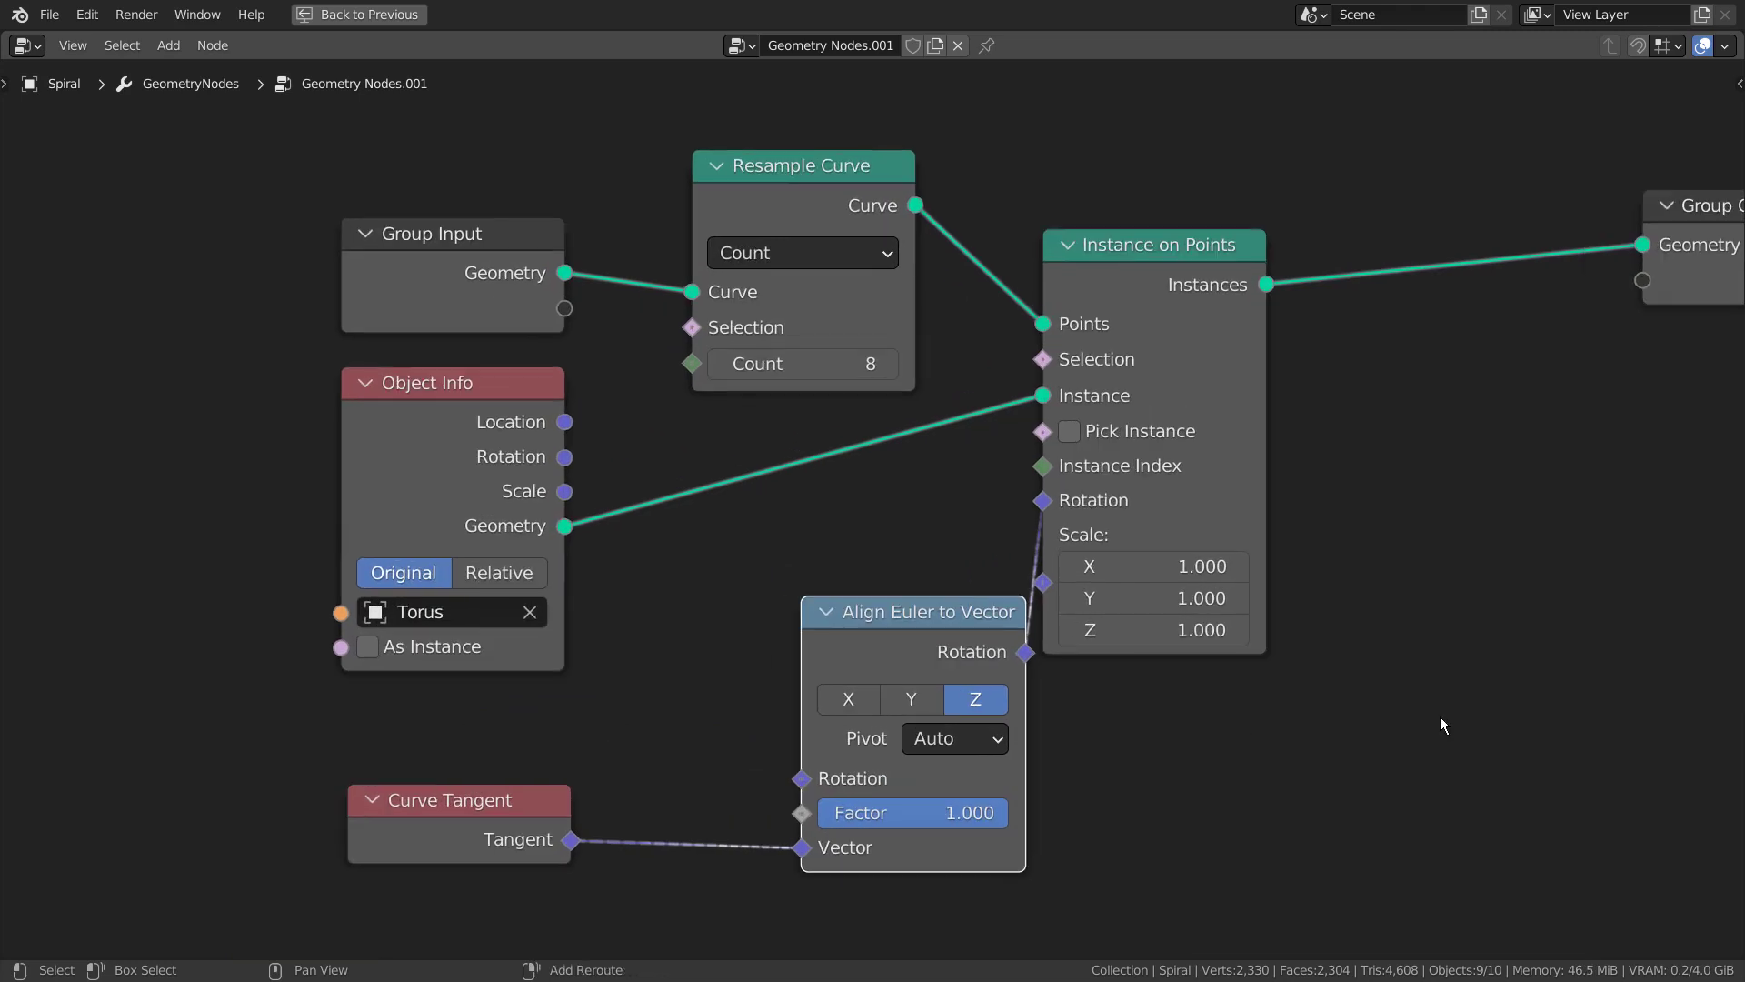
pyautogui.keyDown('shift'); pyautogui.moveTo(1440, 716); pyautogui.dragTo(1230, 715, button='middle'); pyautogui.keyUp('shift')
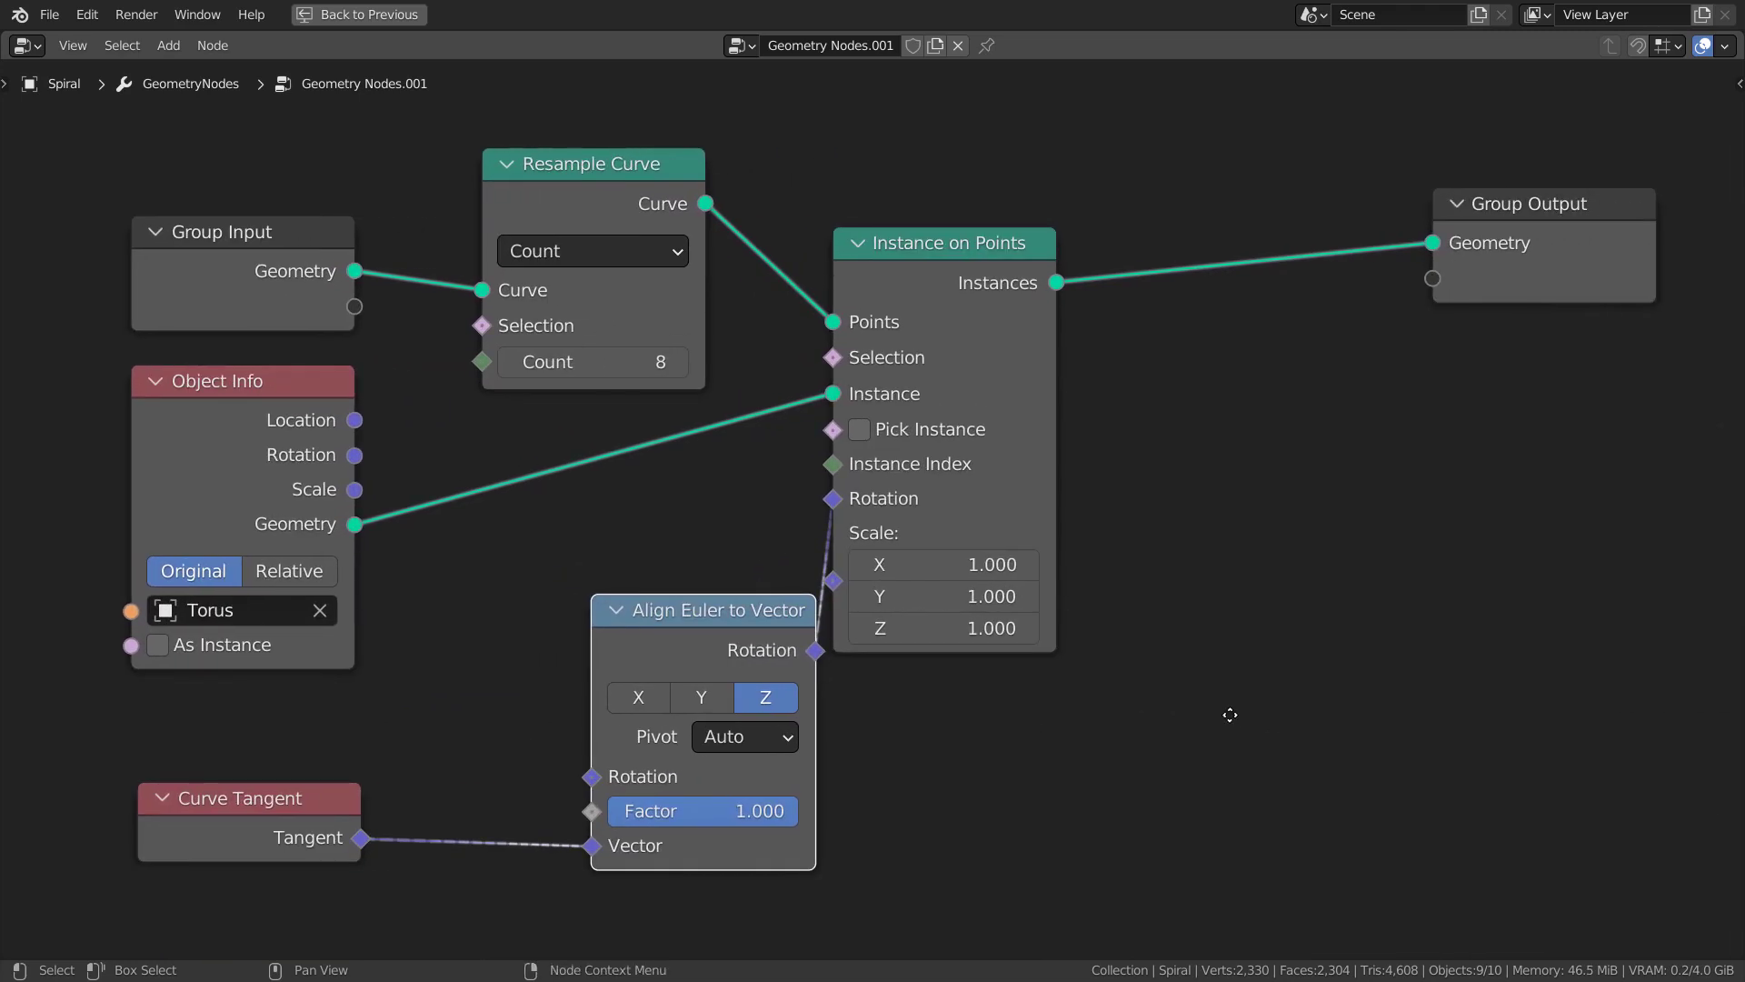
pyautogui.moveTo(961, 240); pyautogui.dragTo(1153, 239)
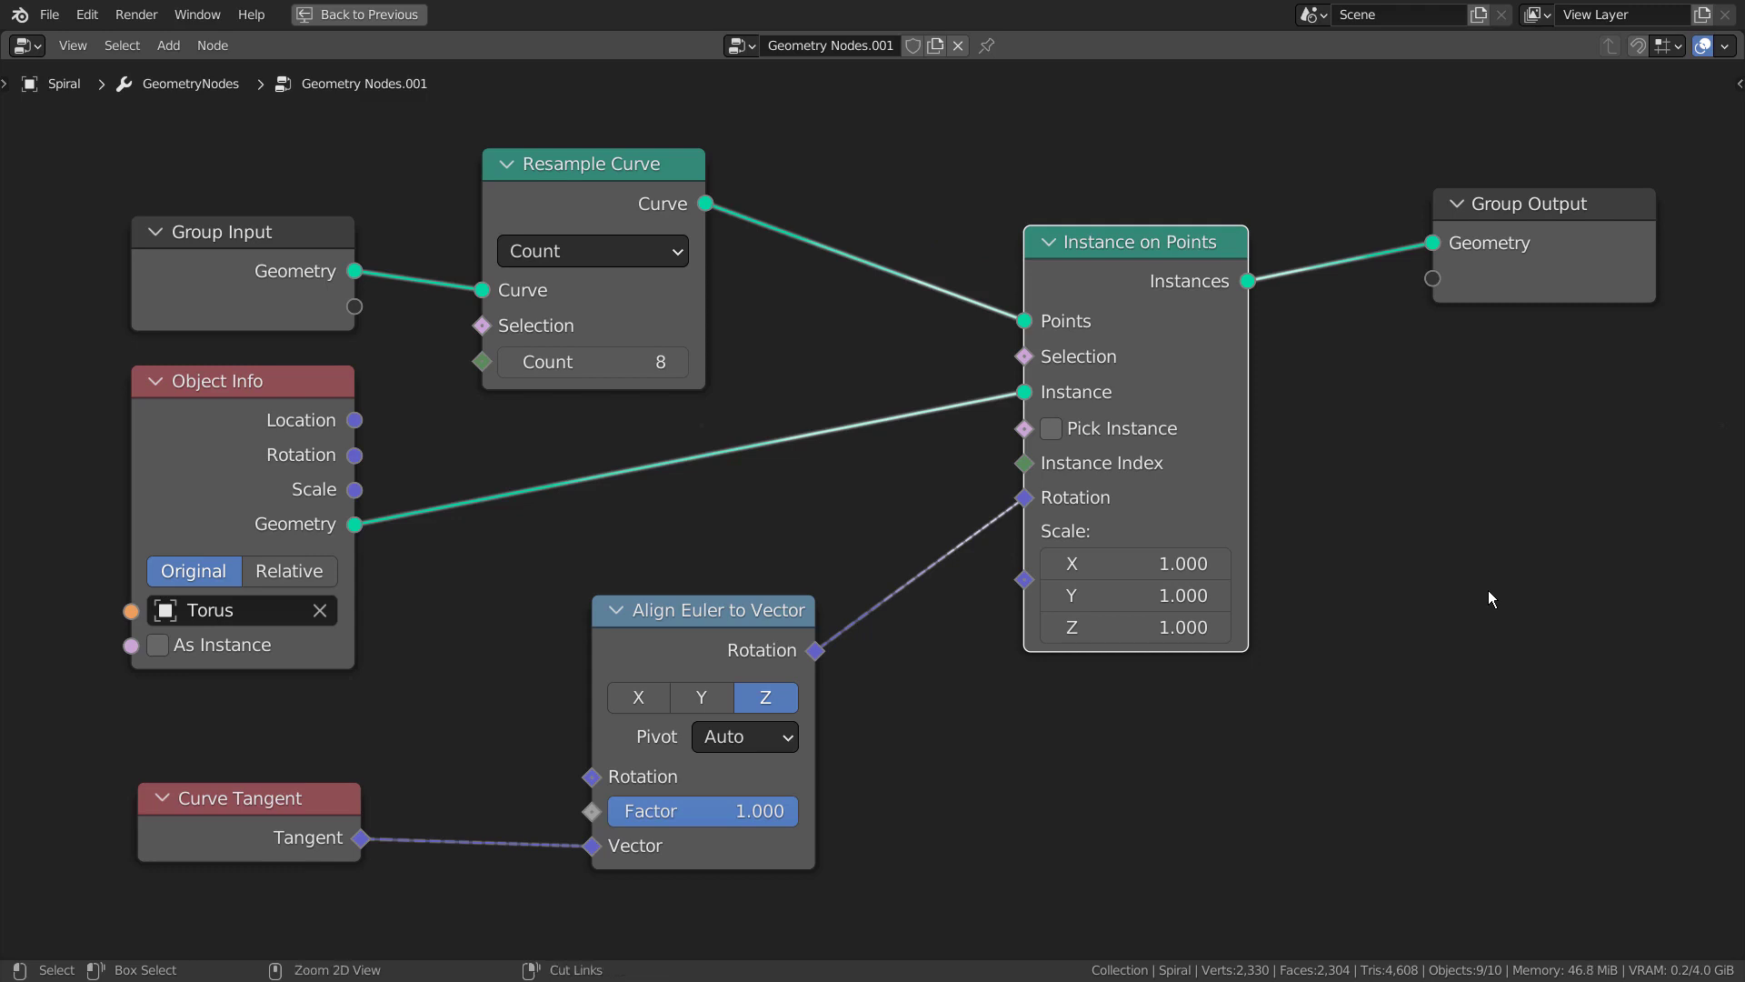
# Unhide and delete the source Torus object, then reselect Spiral.
pyautogui.hotkey('ctrl', 'space')
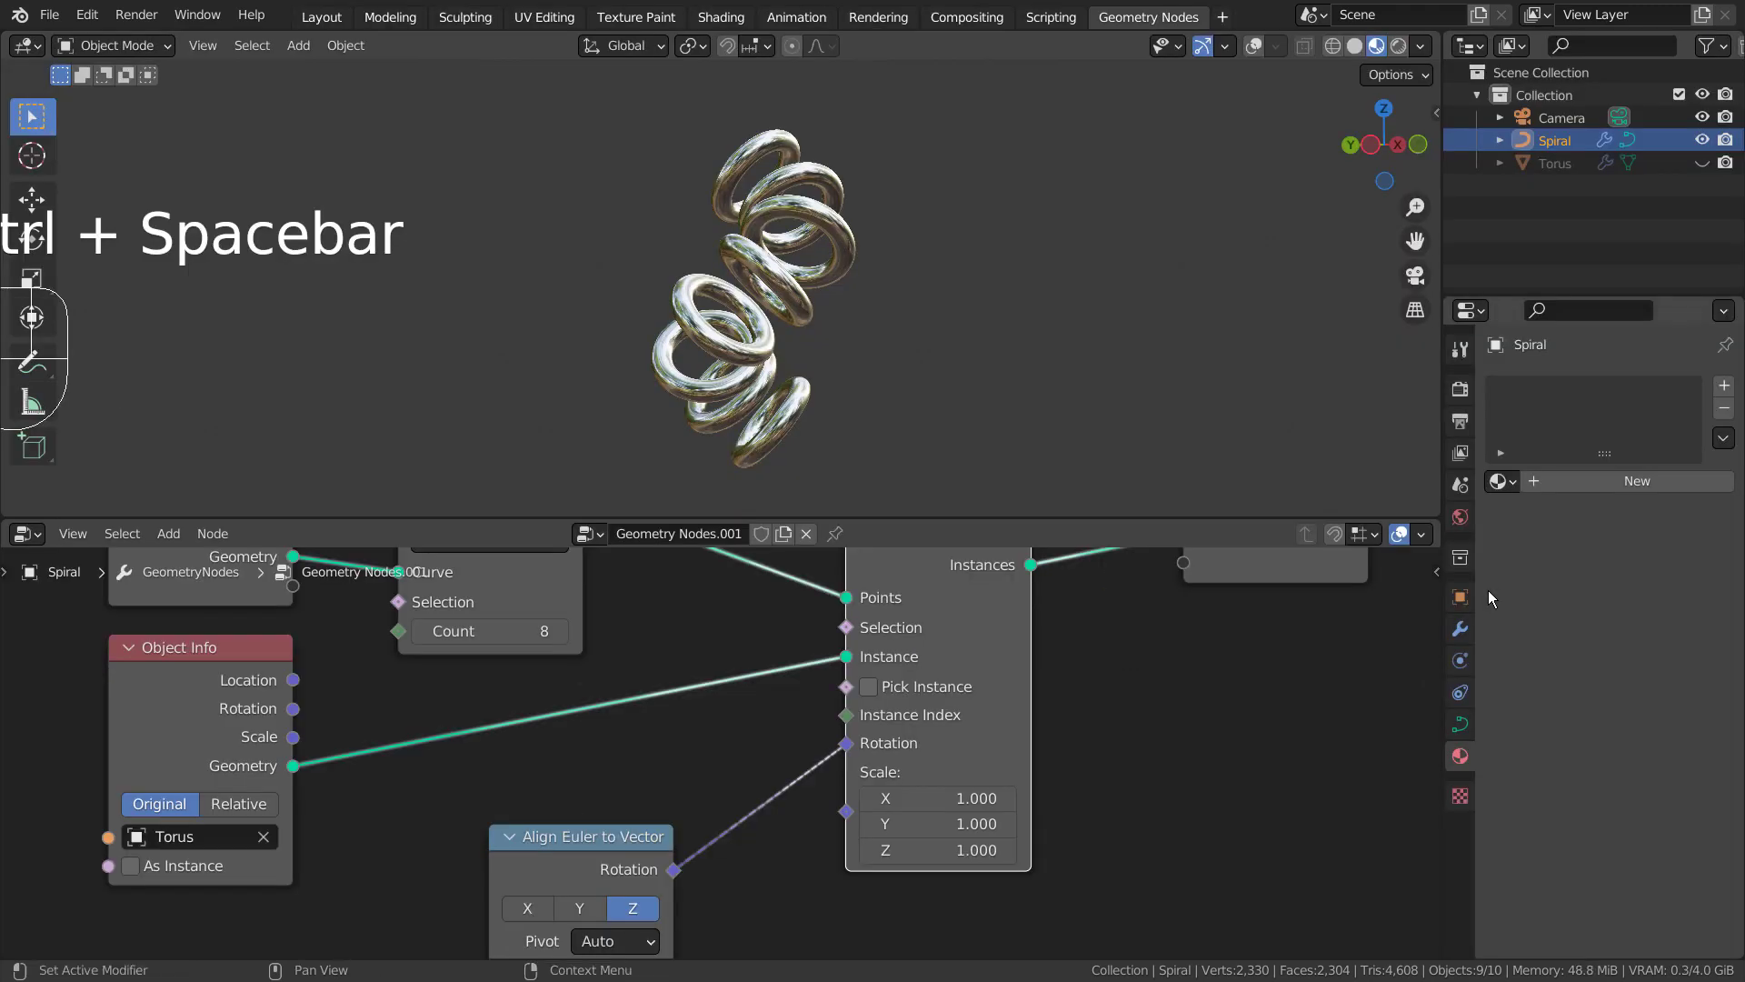
pyautogui.click(1702, 163)
pyautogui.click(803, 421)
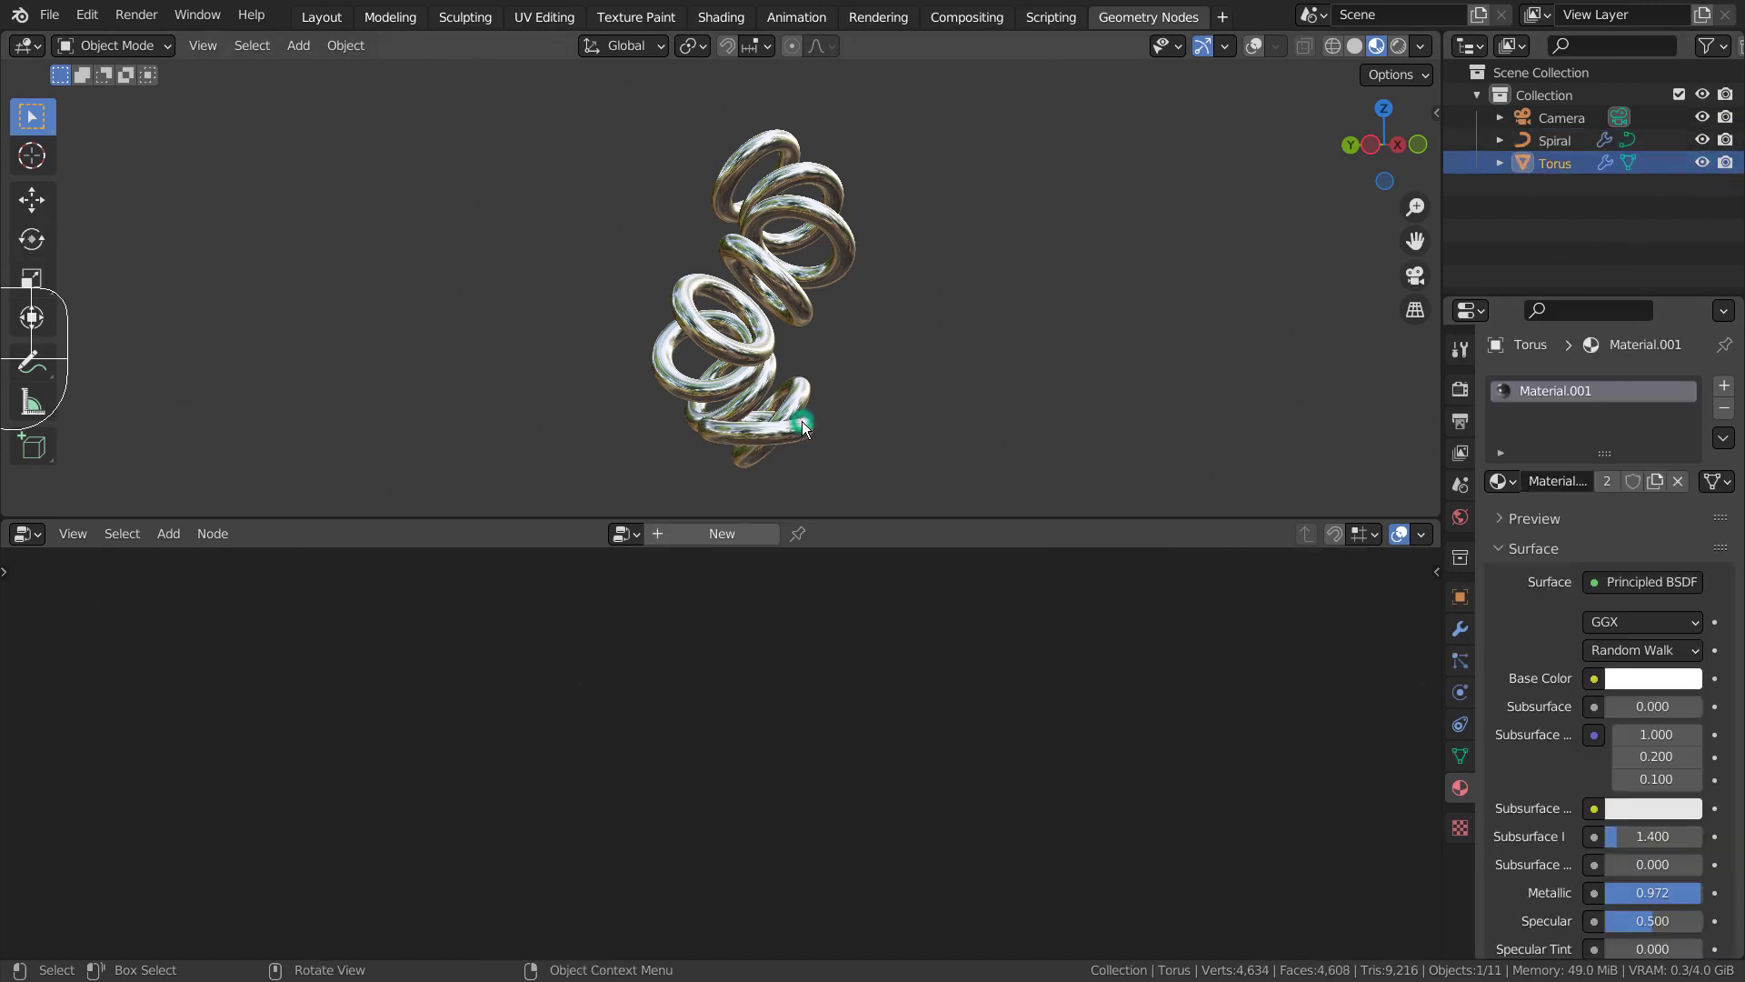
pyautogui.click(755, 442)
pyautogui.click(758, 438)
pyautogui.click(1255, 45)
pyautogui.press('x')
pyautogui.click(1076, 241)
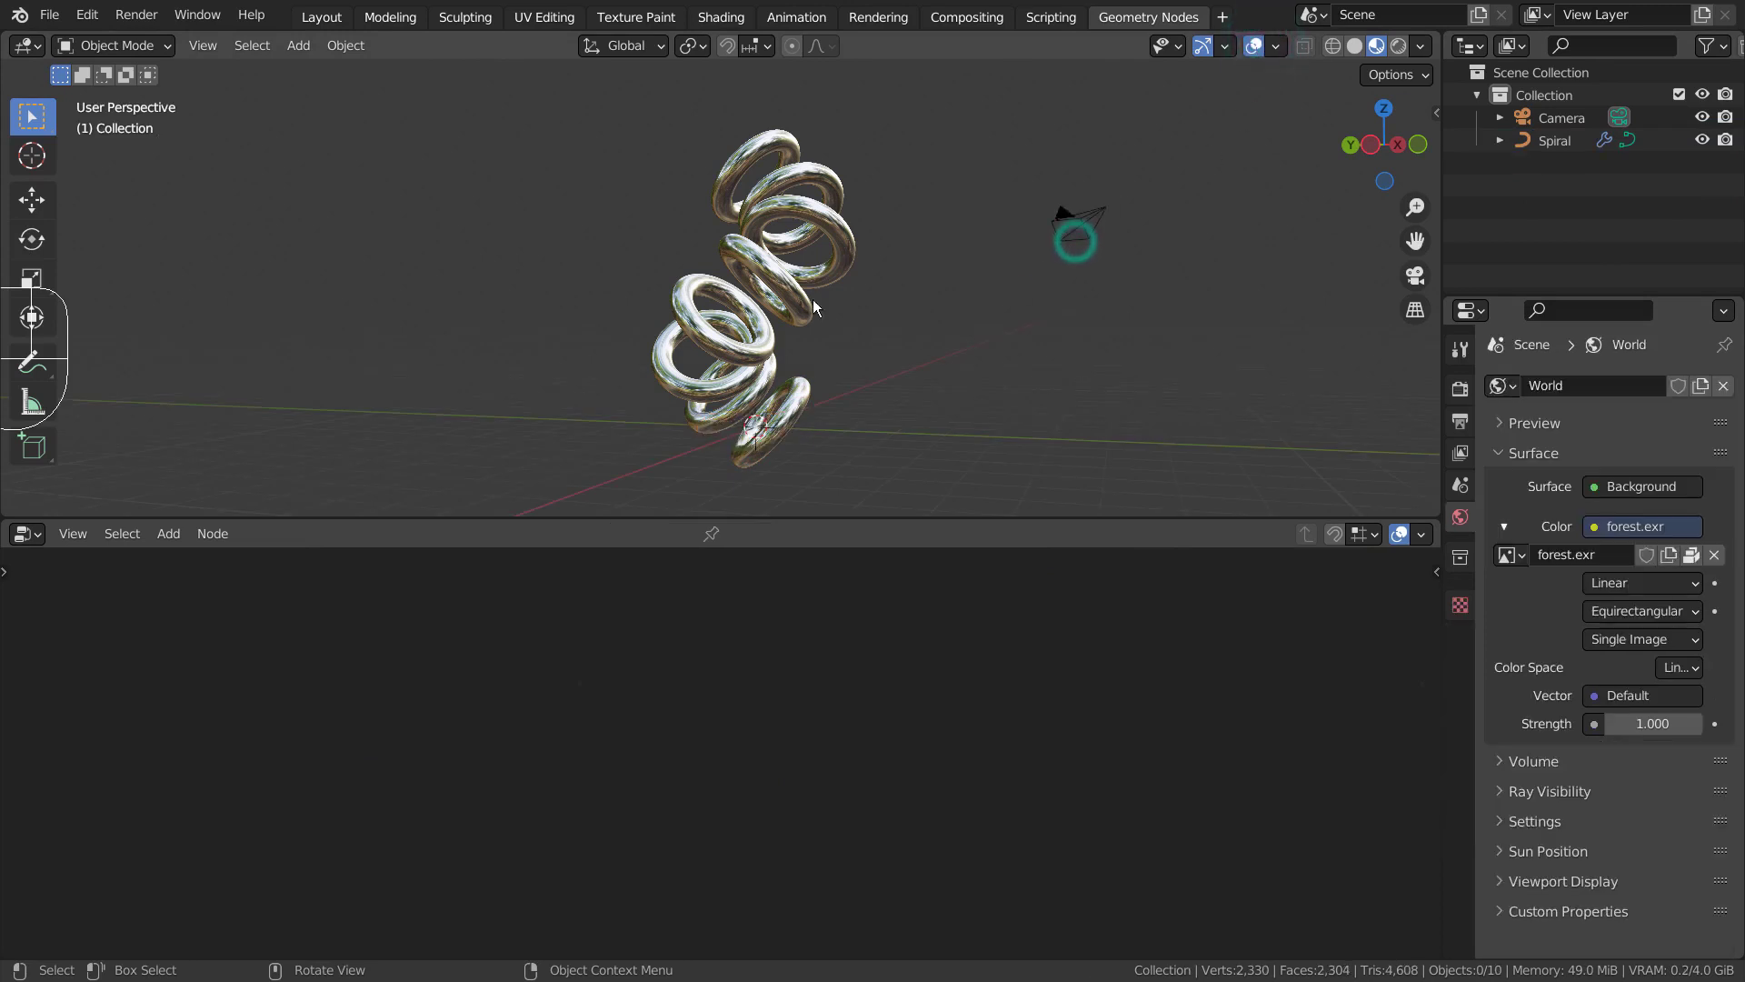
pyautogui.click(813, 300)
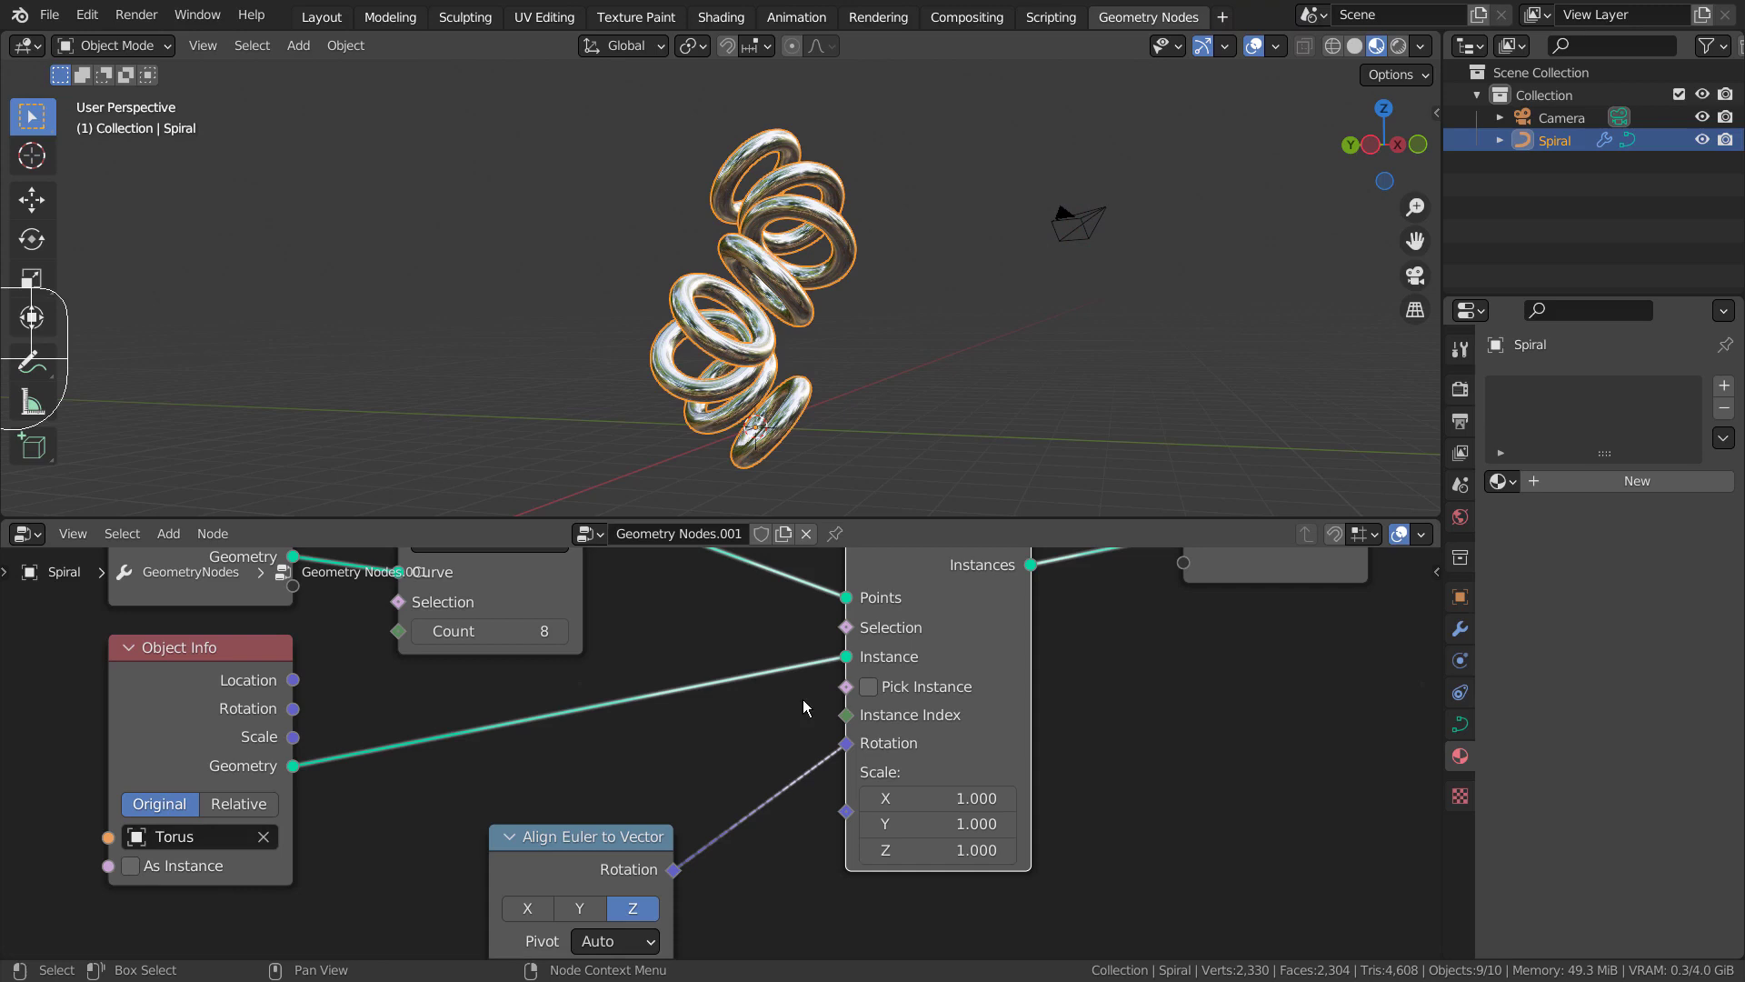
# Raise the Resample Curve Count to 21, undo, then settle on 10 rings.
pyautogui.moveTo(996, 342); pyautogui.dragTo(552, 385, button='middle')
pyautogui.scroll(-2, 696, 675)
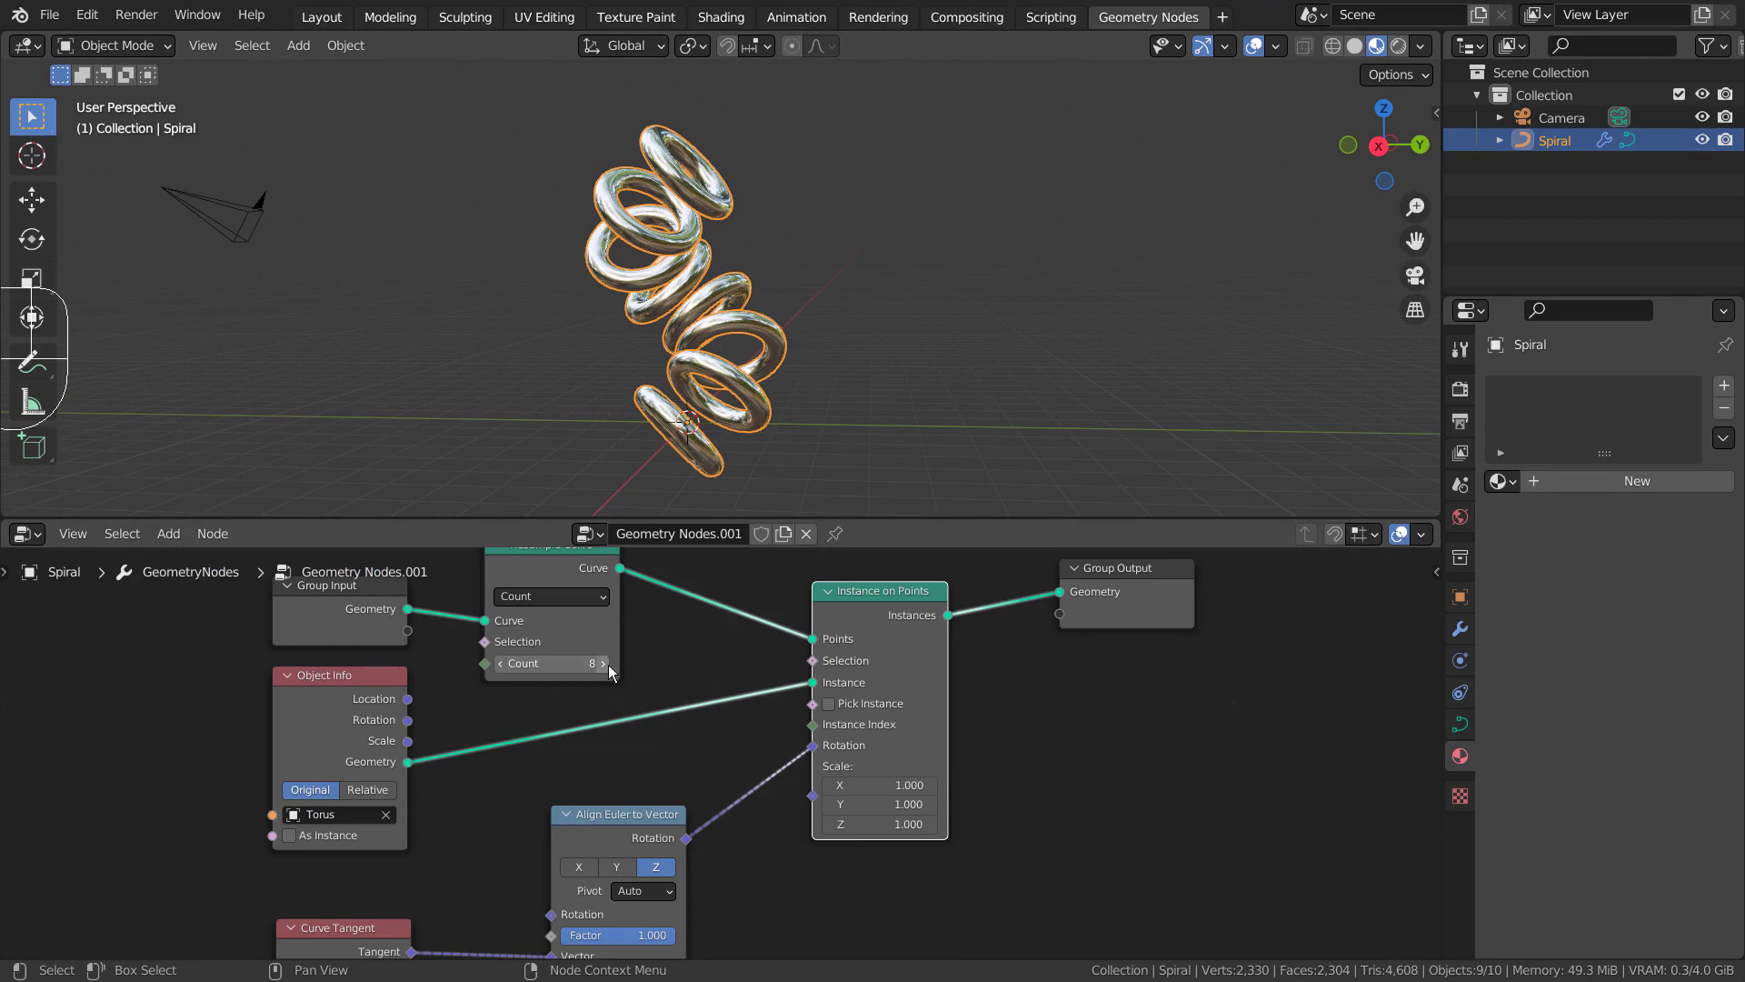
pyautogui.moveTo(608, 664)
pyautogui.mouseDown()
pyautogui.moveTo(650, 666)
pyautogui.moveTo(608, 664)
pyautogui.mouseUp()
pyautogui.moveTo(852, 349); pyautogui.dragTo(536, 374, button='middle')
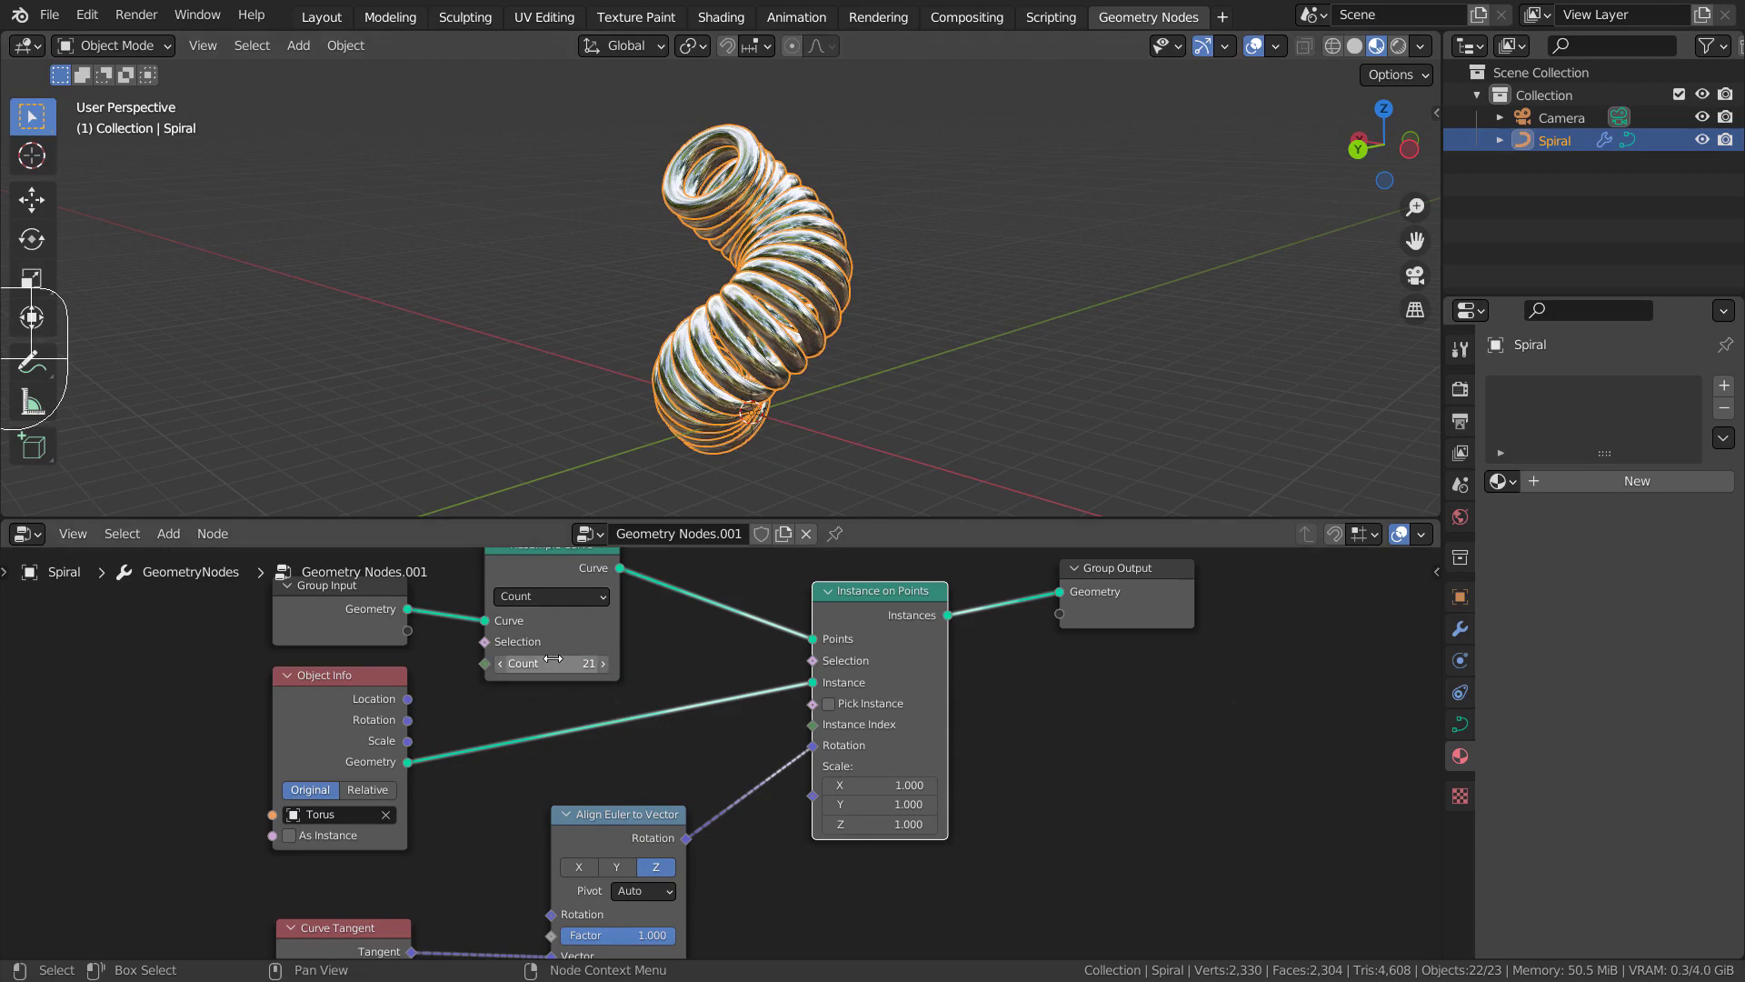
pyautogui.hotkey('ctrl', 'z')
pyautogui.hotkey('ctrl', 'z')
pyautogui.hotkey('ctrl', 'z')
pyautogui.hotkey('ctrl', 'z')
pyautogui.hotkey('ctrl', 'z')
pyautogui.hotkey('ctrl', 'z')
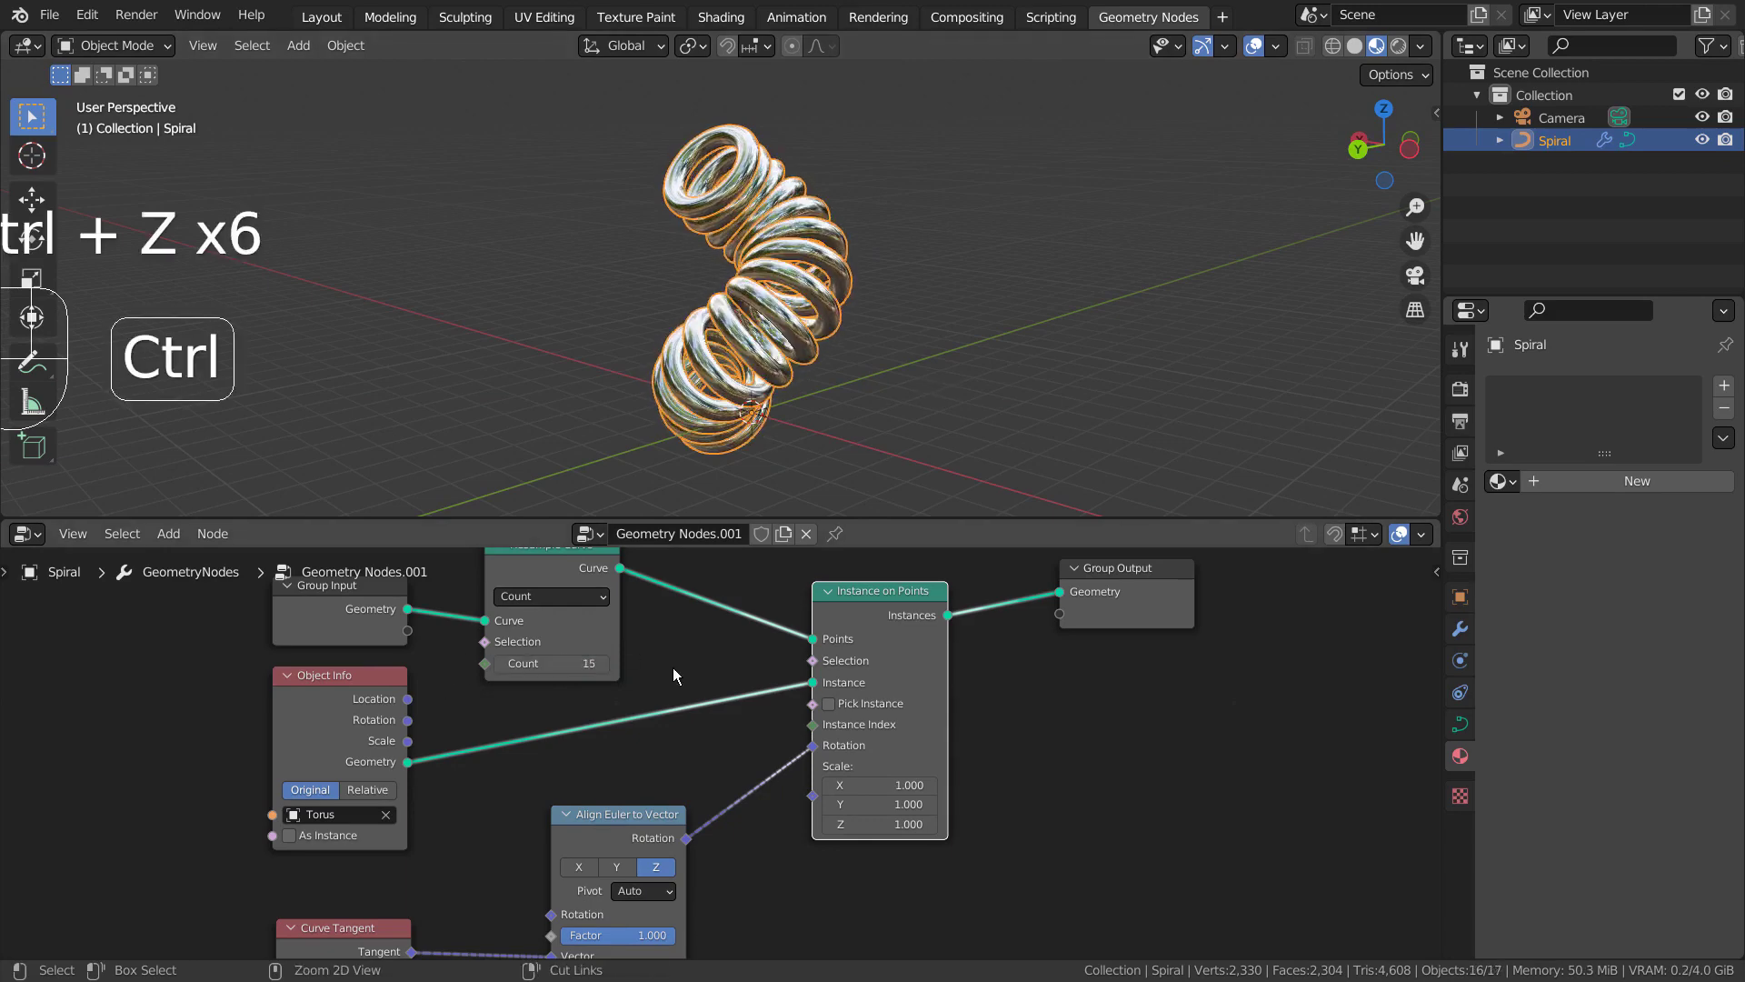
pyautogui.hotkey('ctrl', 'z')
pyautogui.hotkey('ctrl', 'z')
pyautogui.hotkey('ctrl', 'z')
pyautogui.hotkey('ctrl', 'z')
pyautogui.hotkey('ctrl', 'z')
pyautogui.hotkey('ctrl', 'z')
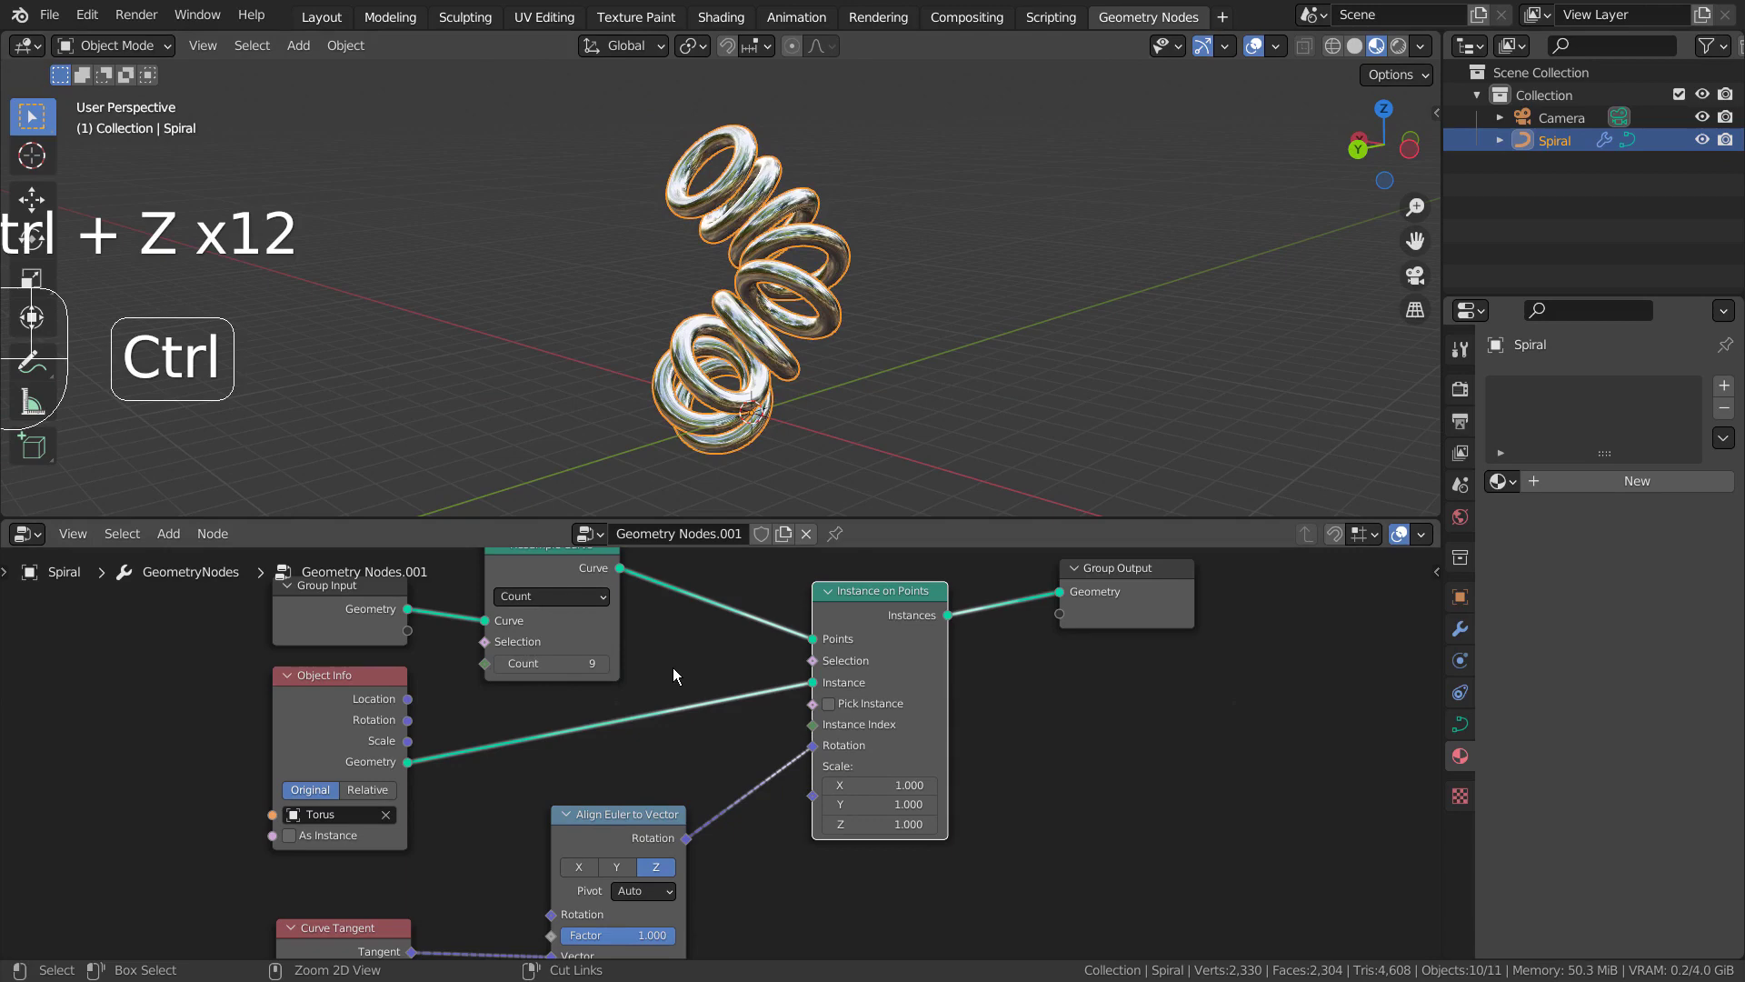
pyautogui.moveTo(501, 664); pyautogui.dragTo(480, 663)
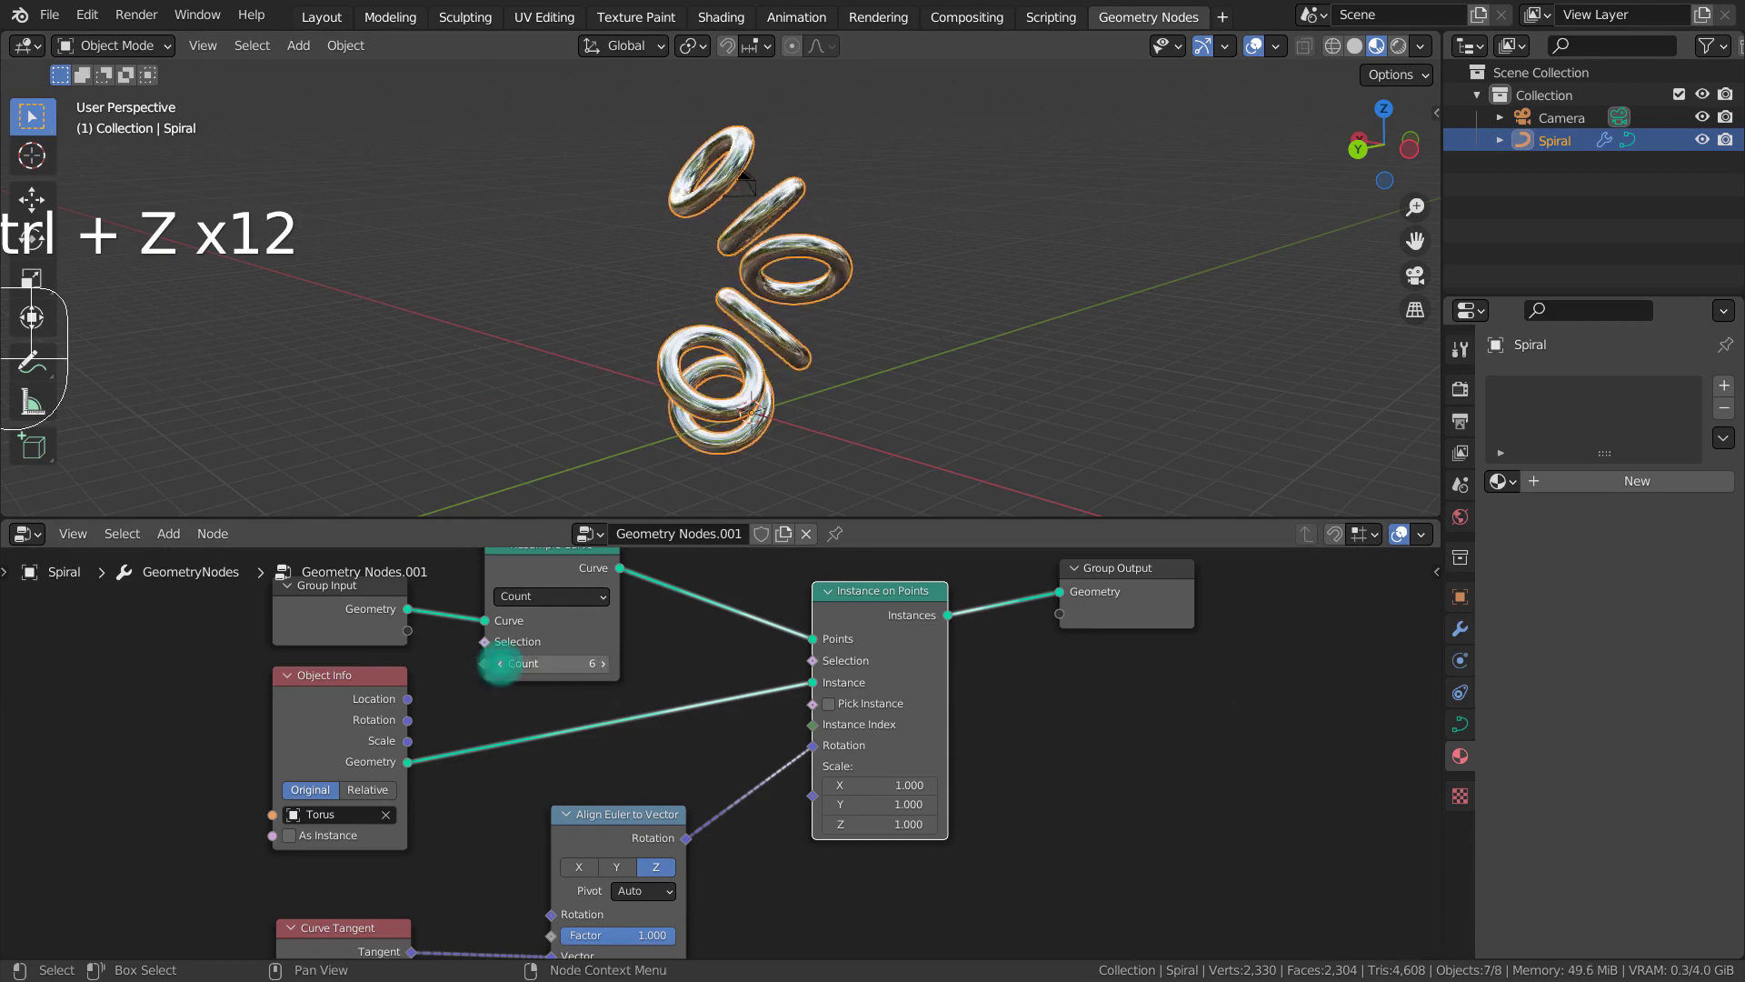
pyautogui.moveTo(608, 664); pyautogui.dragTo(647, 663)
pyautogui.moveTo(751, 358); pyautogui.dragTo(1118, 364, button='middle')
pyautogui.keyDown('shift'); pyautogui.scroll(-3, 745, 734); pyautogui.keyUp('shift')
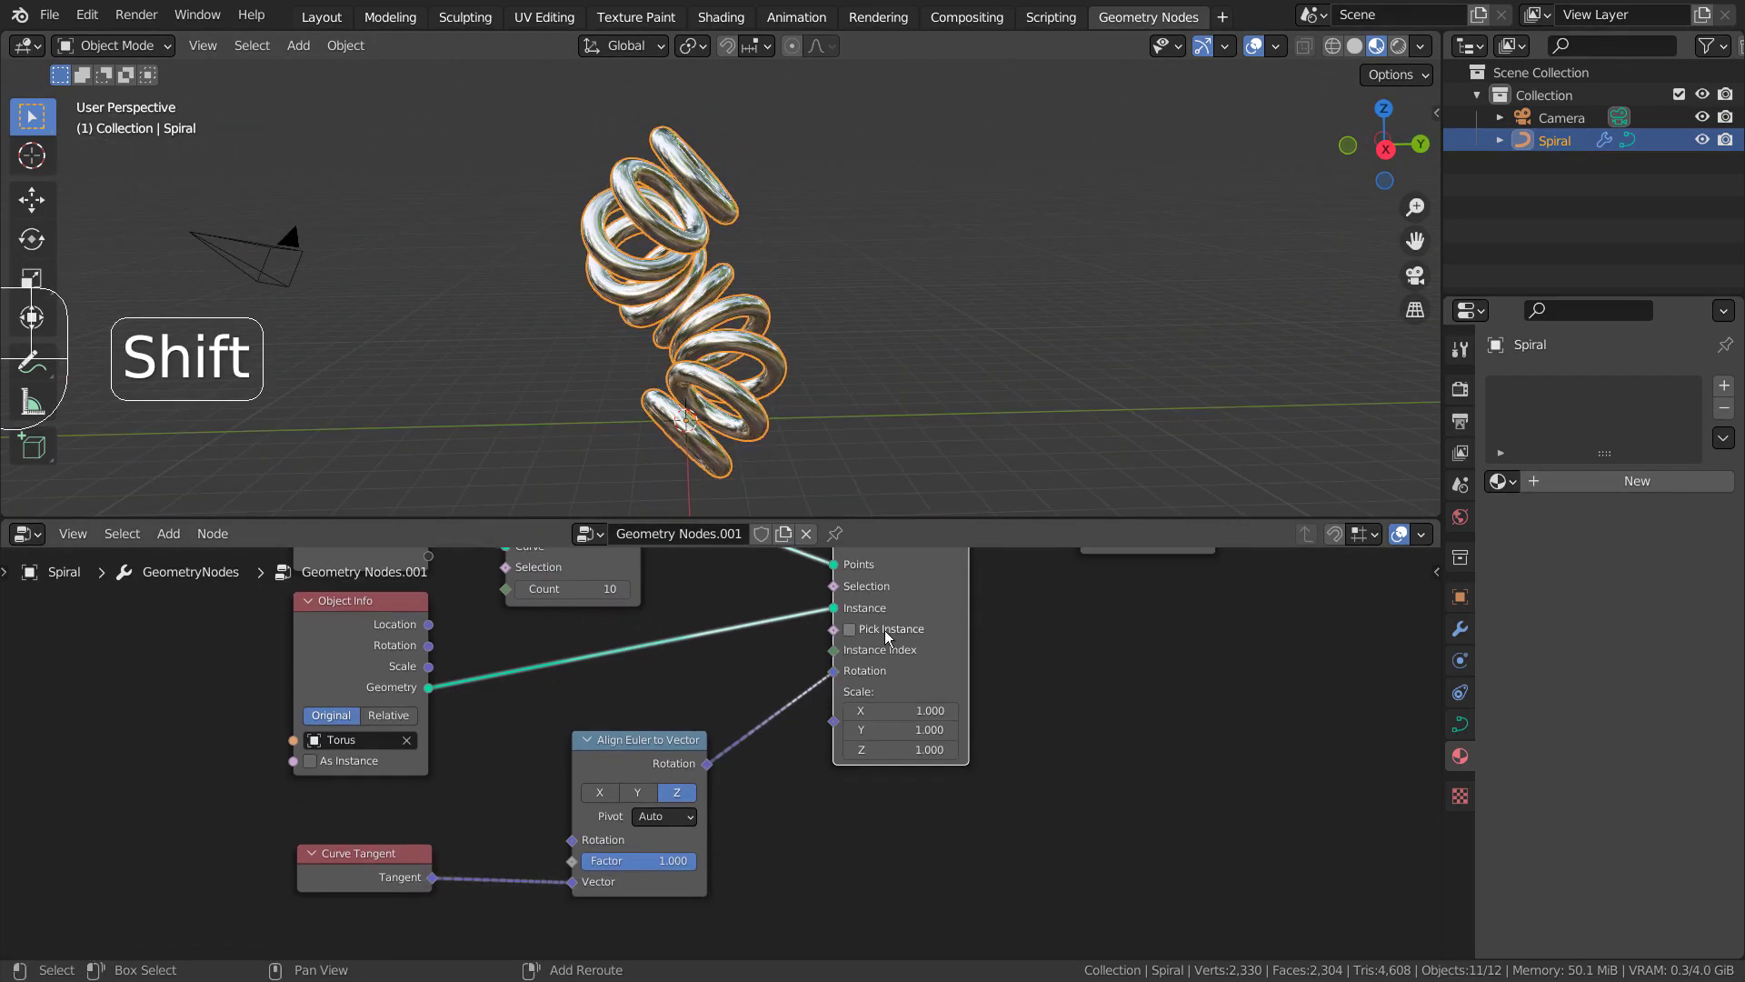
pyautogui.scroll(2, 745, 734)
pyautogui.keyDown('shift'); pyautogui.scroll(-3, 902, 732); pyautogui.keyUp('shift')
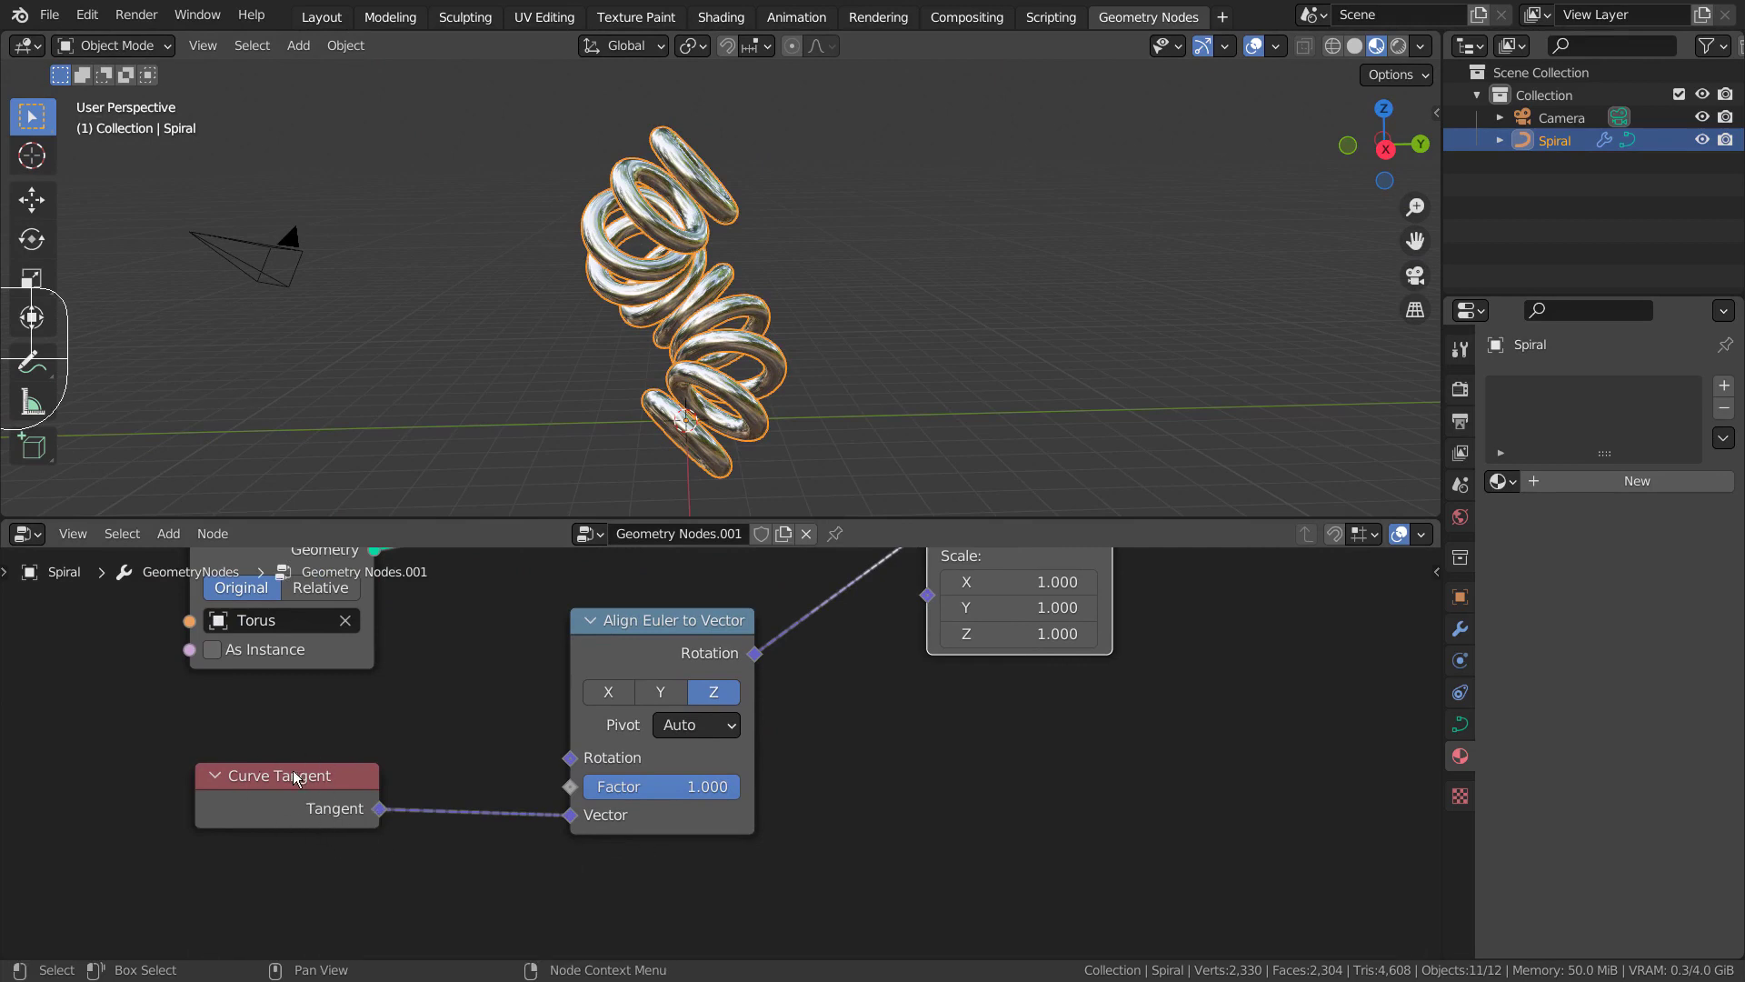
pyautogui.moveTo(708, 796); pyautogui.dragTo(545, 796)
pyautogui.moveTo(827, 500); pyautogui.dragTo(1013, 436, button='middle')
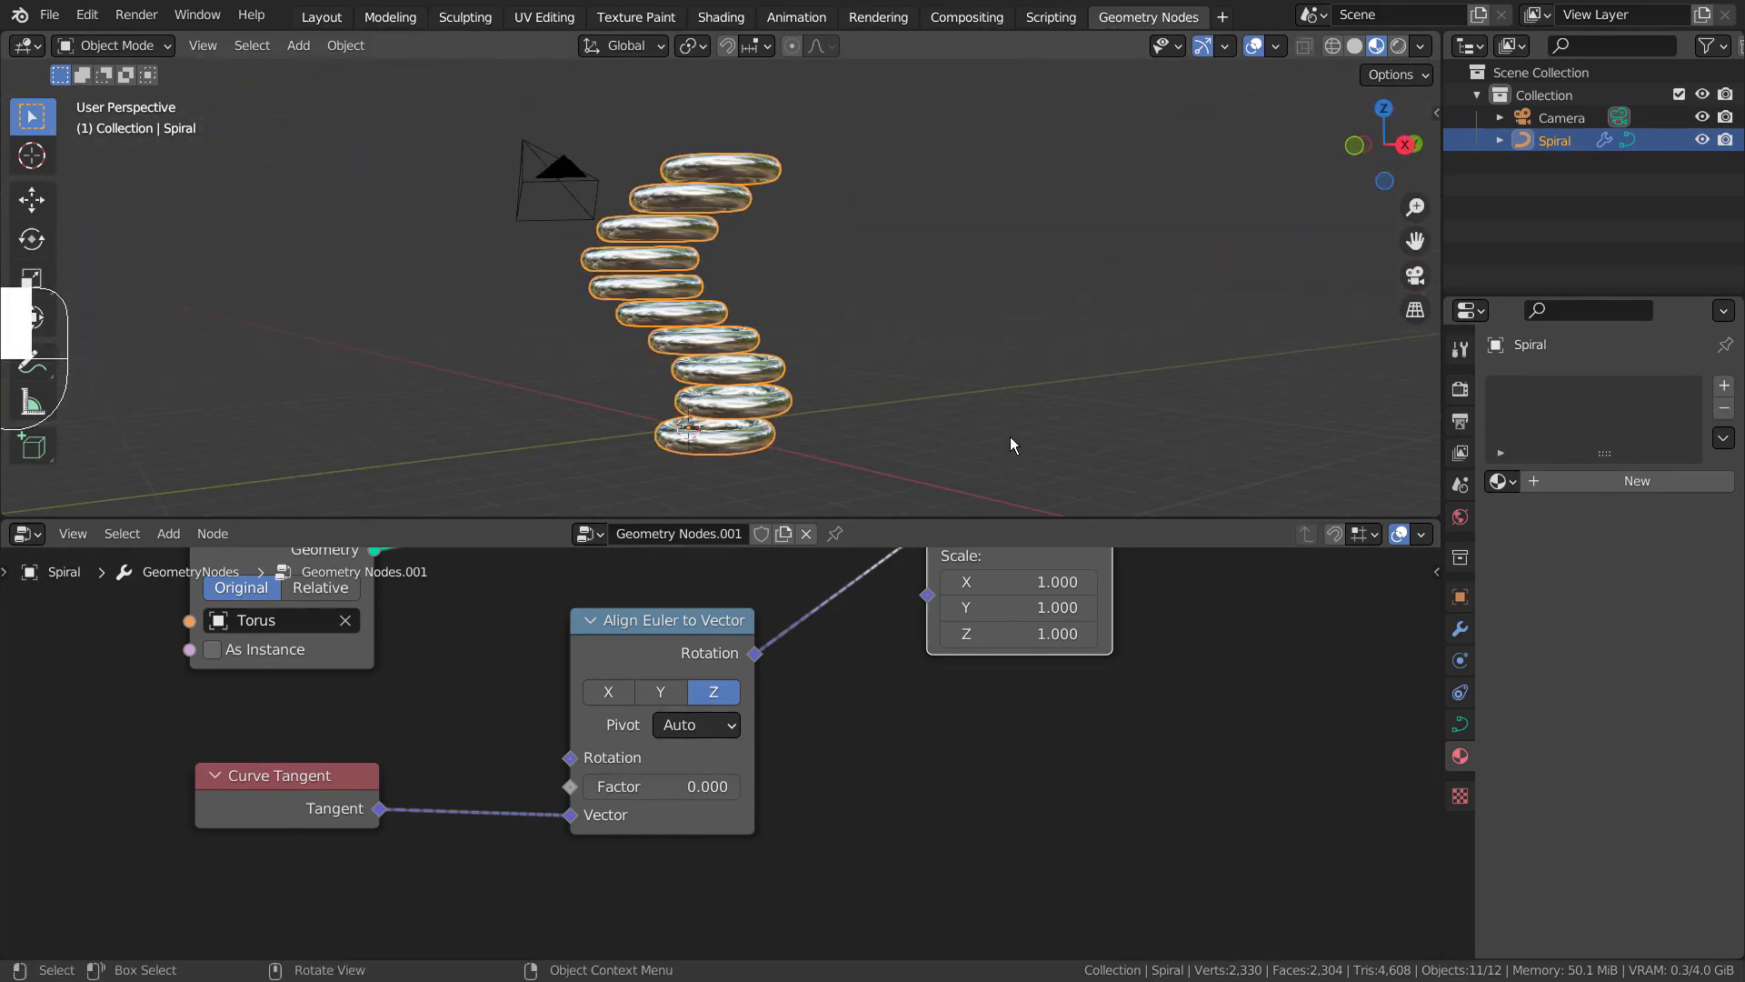
pyautogui.moveTo(673, 787); pyautogui.dragTo(829, 787)
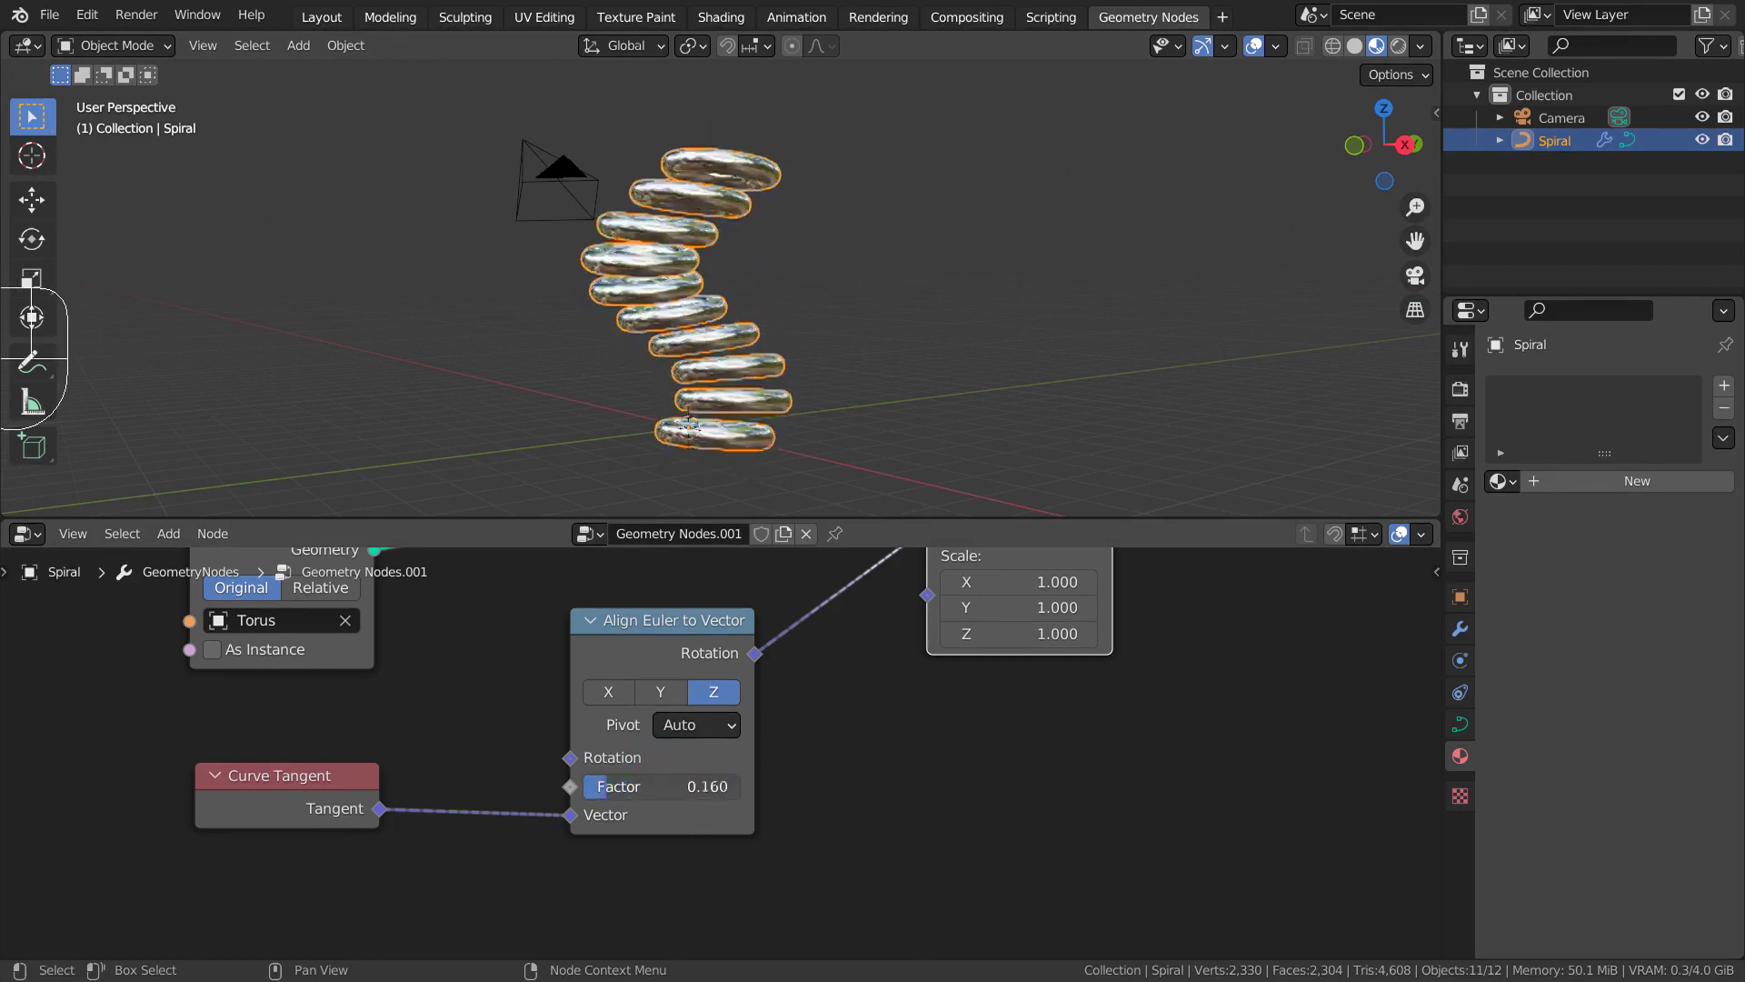
pyautogui.moveTo(636, 786); pyautogui.dragTo(727, 786)
pyautogui.moveTo(1004, 420)
pyautogui.mouseDown(button='middle')
pyautogui.moveTo(521, 434)
pyautogui.moveTo(995, 438)
pyautogui.mouseUp(button='middle')
pyautogui.click(660, 691)
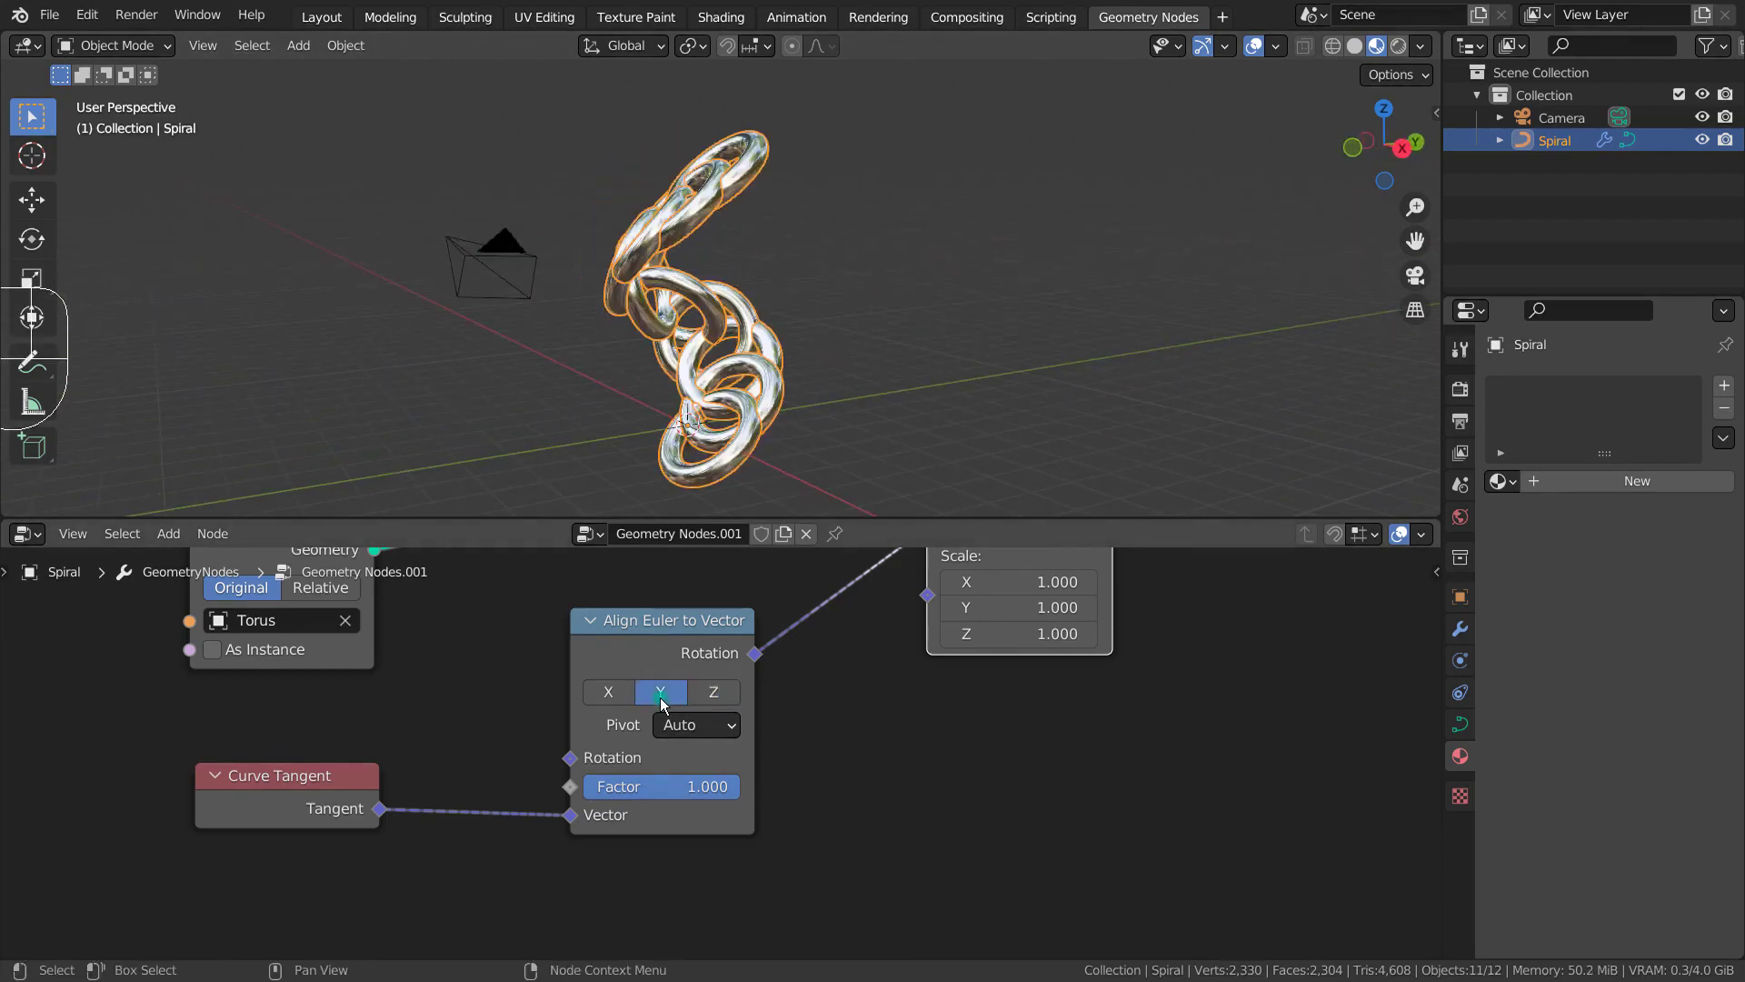
pyautogui.moveTo(924, 318); pyautogui.dragTo(854, 273, button='middle')
pyautogui.click(657, 693)
pyautogui.click(713, 694)
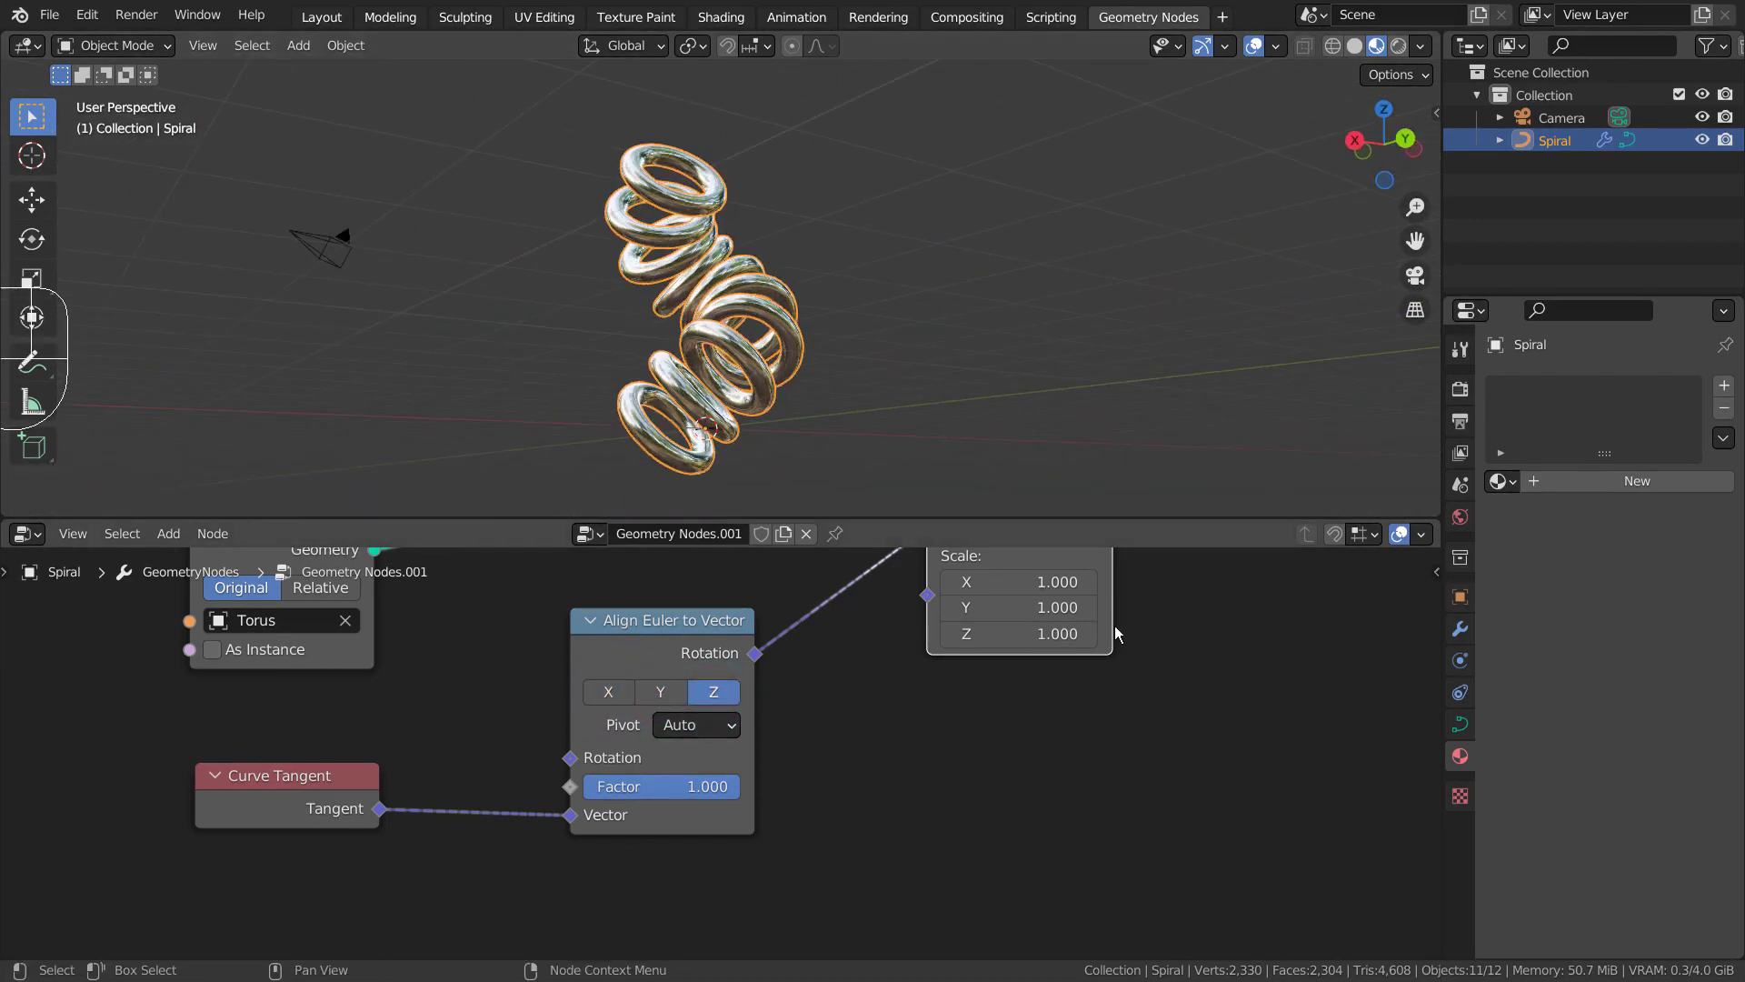
pyautogui.scroll(-1, 1155, 707)
pyautogui.moveTo(1155, 707); pyautogui.dragTo(977, 853, button='middle')
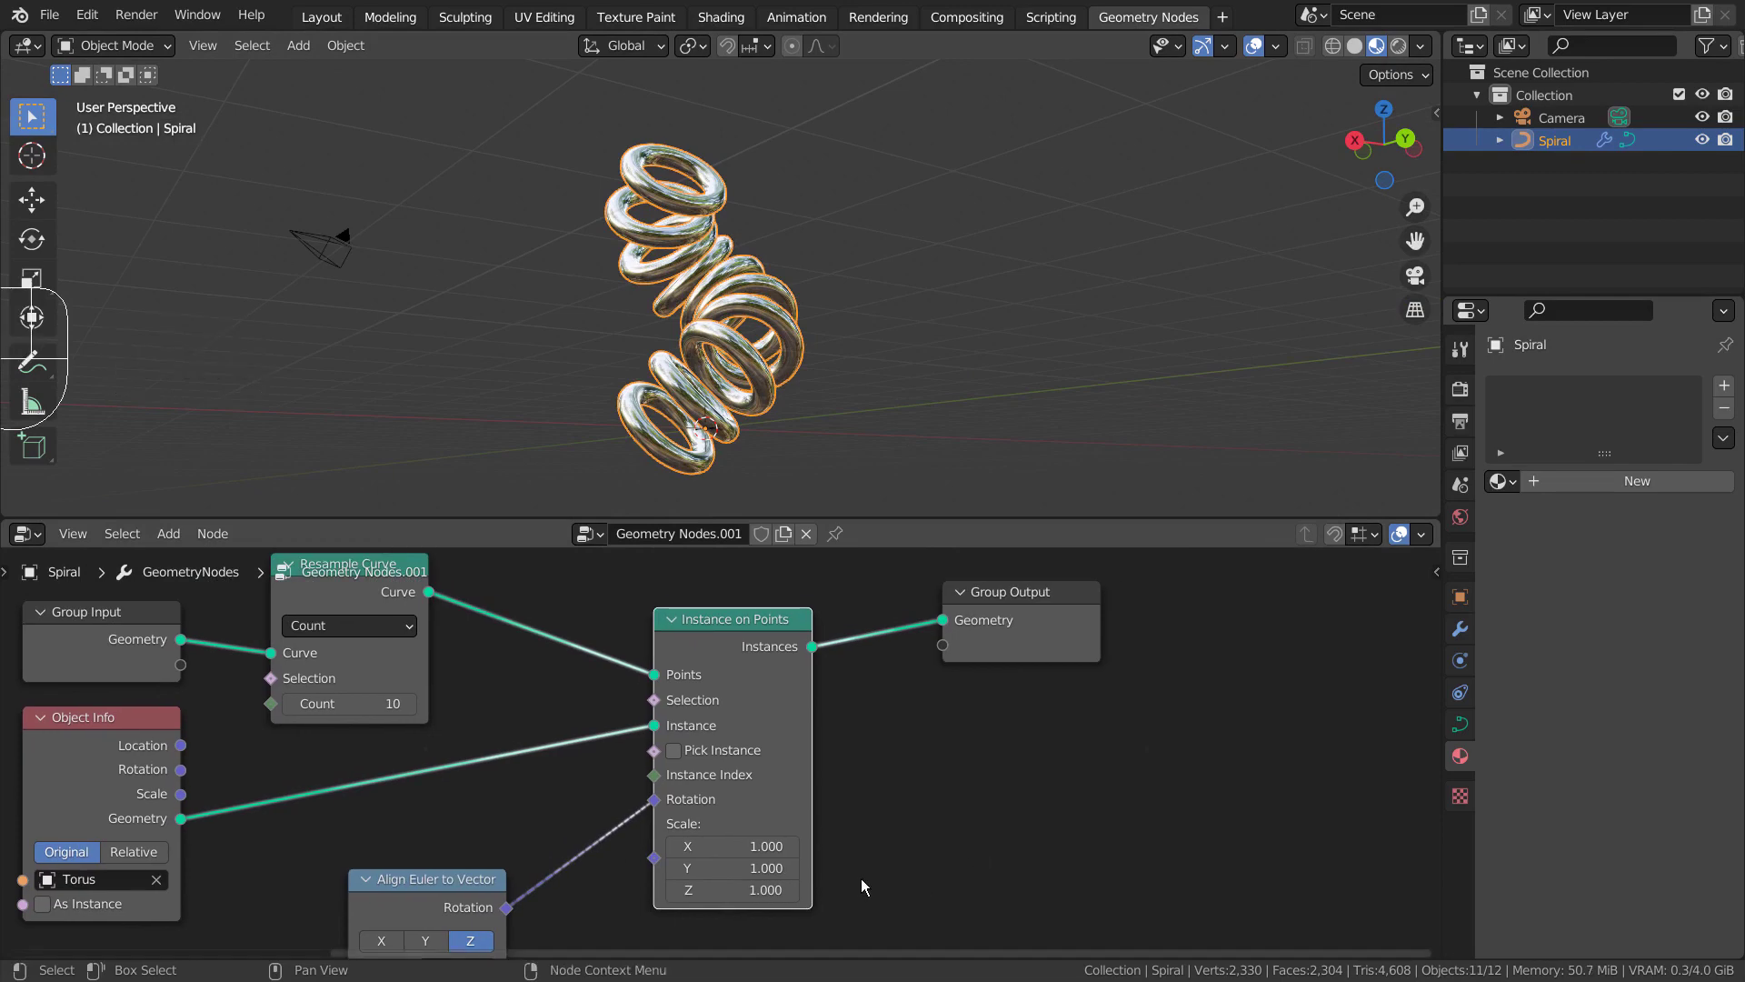
pyautogui.scroll(2, 861, 887)
pyautogui.moveTo(862, 887); pyautogui.dragTo(938, 789, button='middle')
pyautogui.moveTo(737, 797); pyautogui.dragTo(754, 797)
pyautogui.moveTo(911, 348); pyautogui.dragTo(333, 345, button='middle')
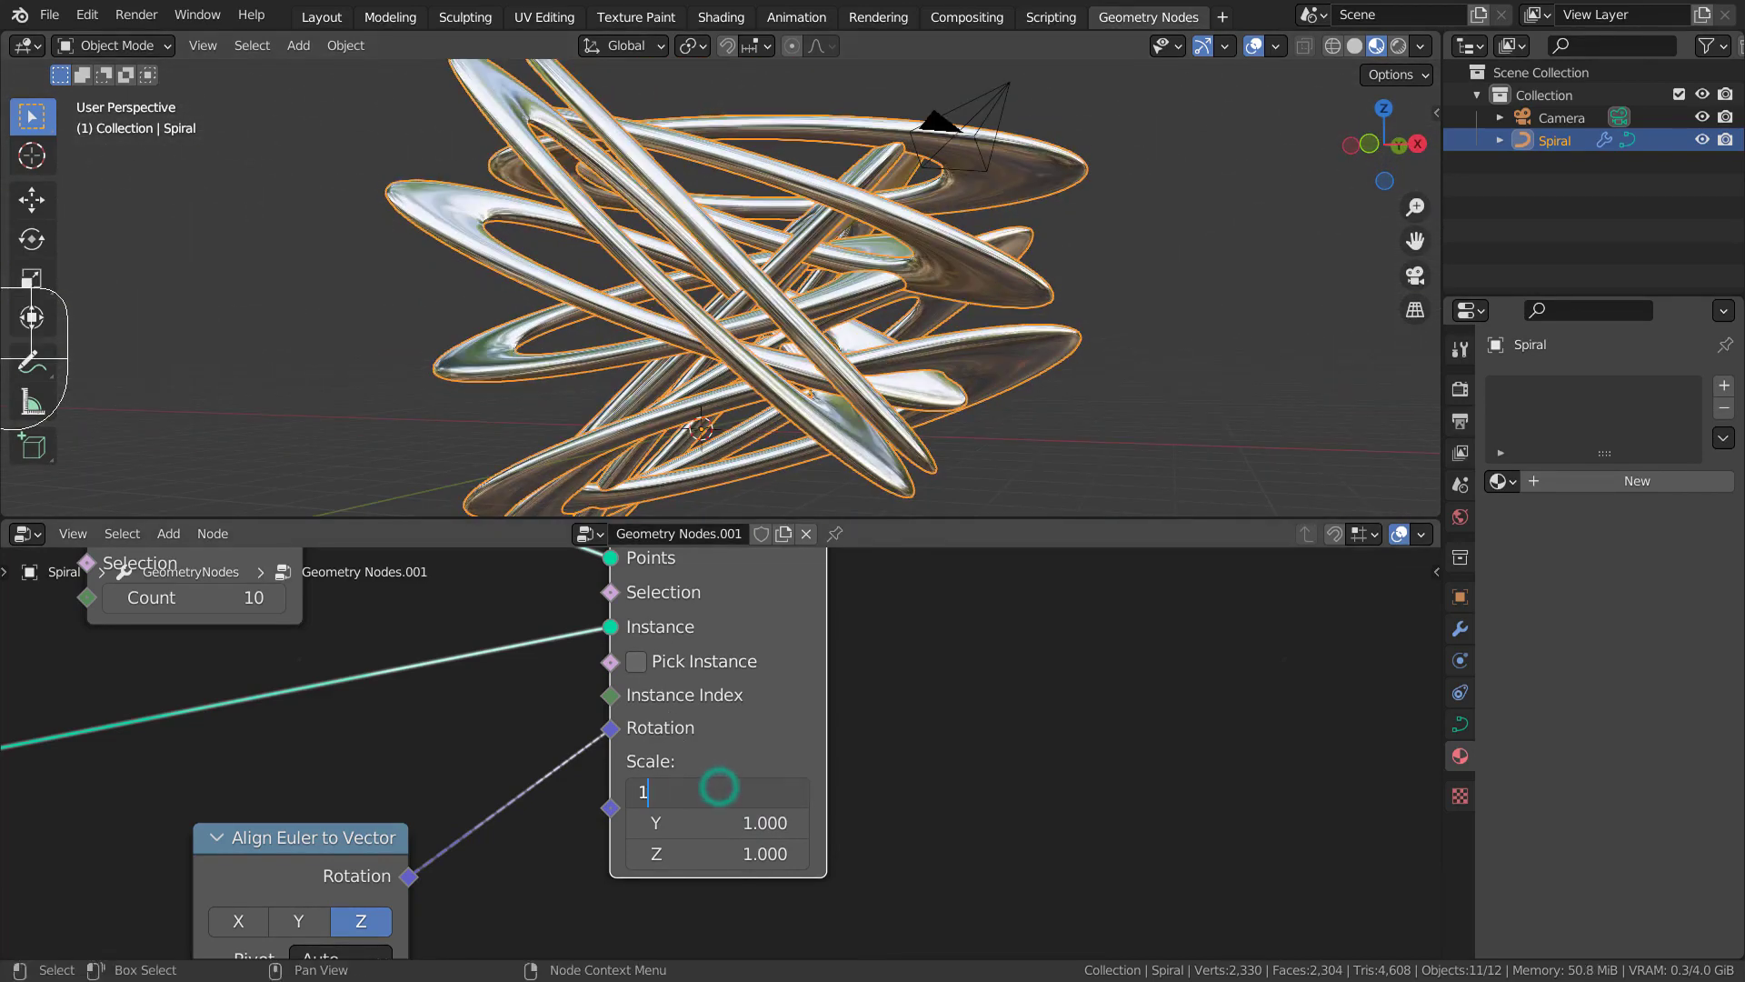
pyautogui.press('Tab')
pyautogui.moveTo(674, 822); pyautogui.dragTo(650, 791)
pyautogui.moveTo(699, 848)
pyautogui.mouseDown()
pyautogui.moveTo(745, 847)
pyautogui.moveTo(706, 847)
pyautogui.mouseUp()
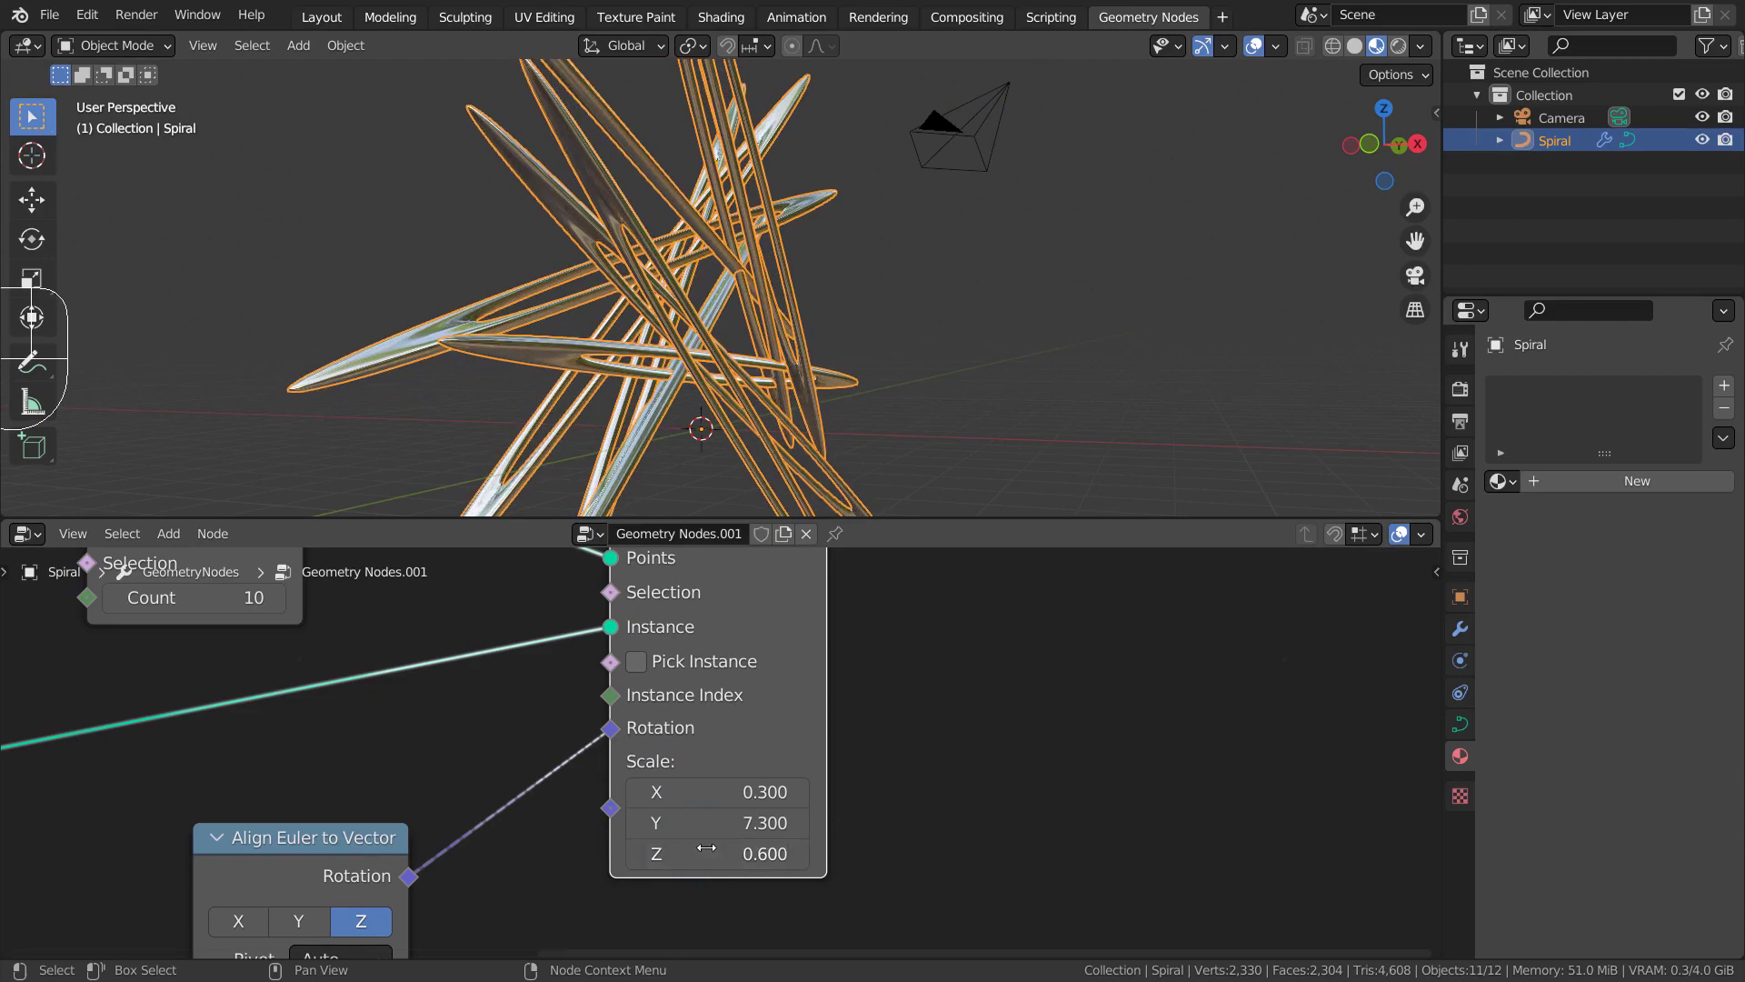
pyautogui.moveTo(506, 234); pyautogui.dragTo(1009, 313, button='middle')
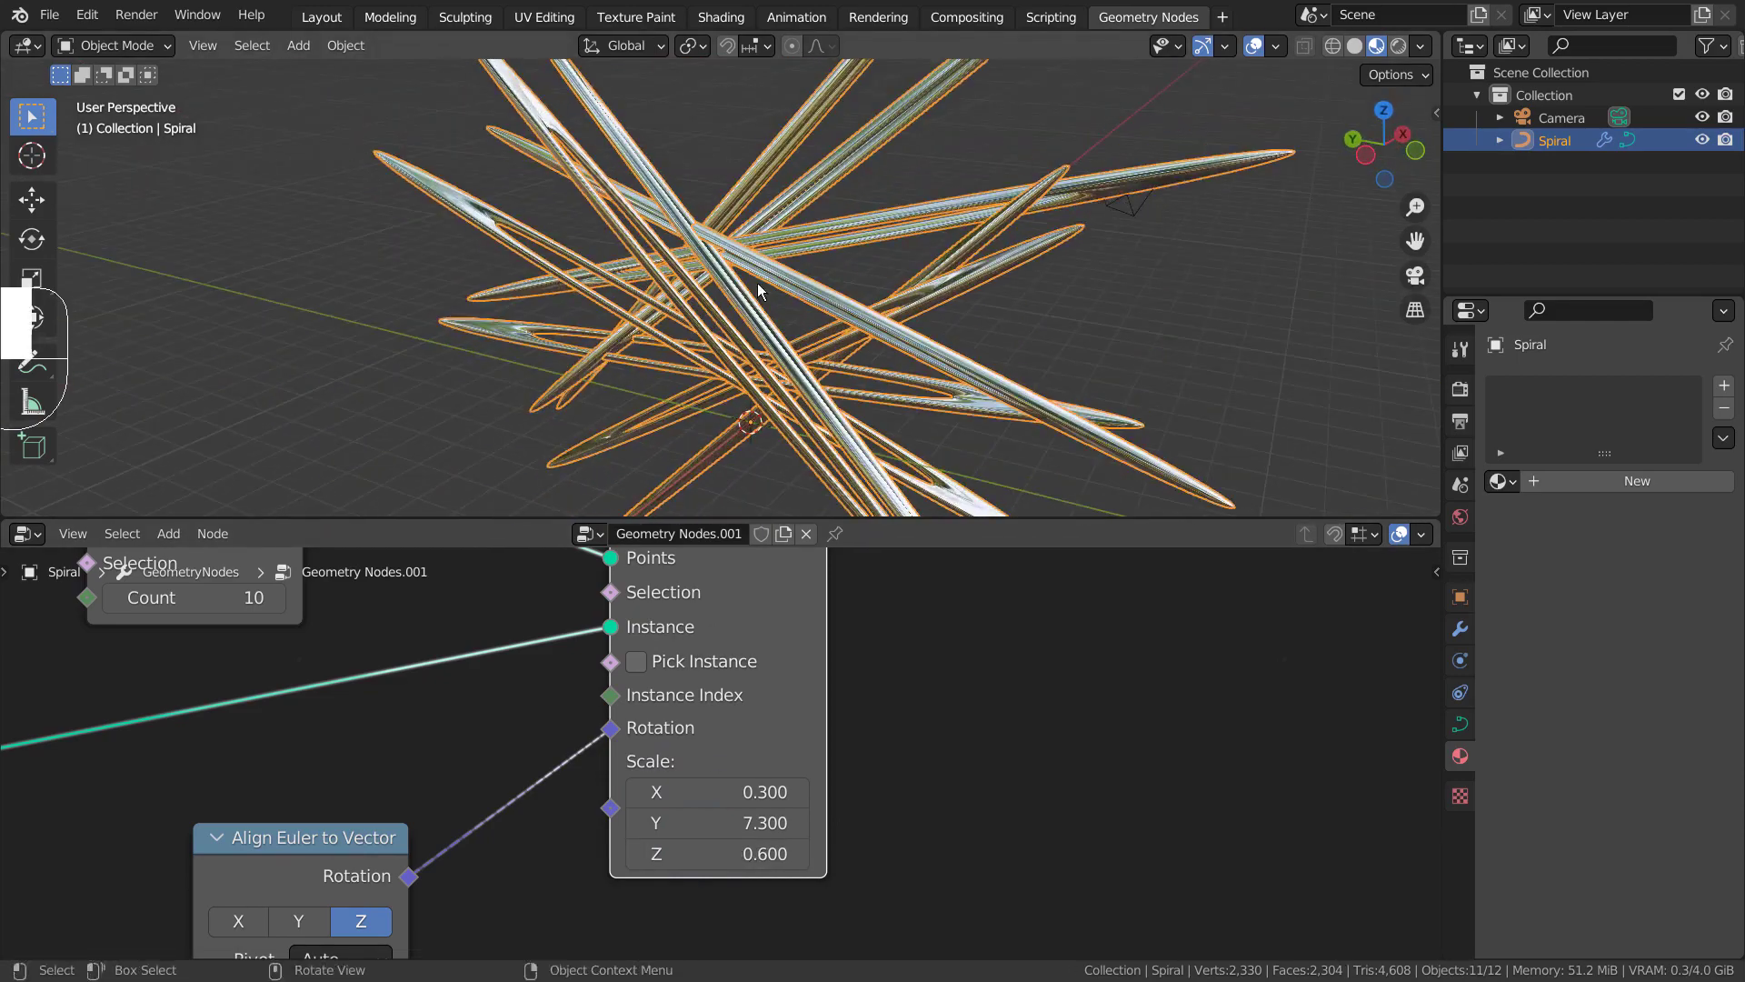
pyautogui.scroll(5, 995, 314)
pyautogui.scroll(-3, 732, 220)
pyautogui.moveTo(732, 220); pyautogui.dragTo(1127, 263, button='middle')
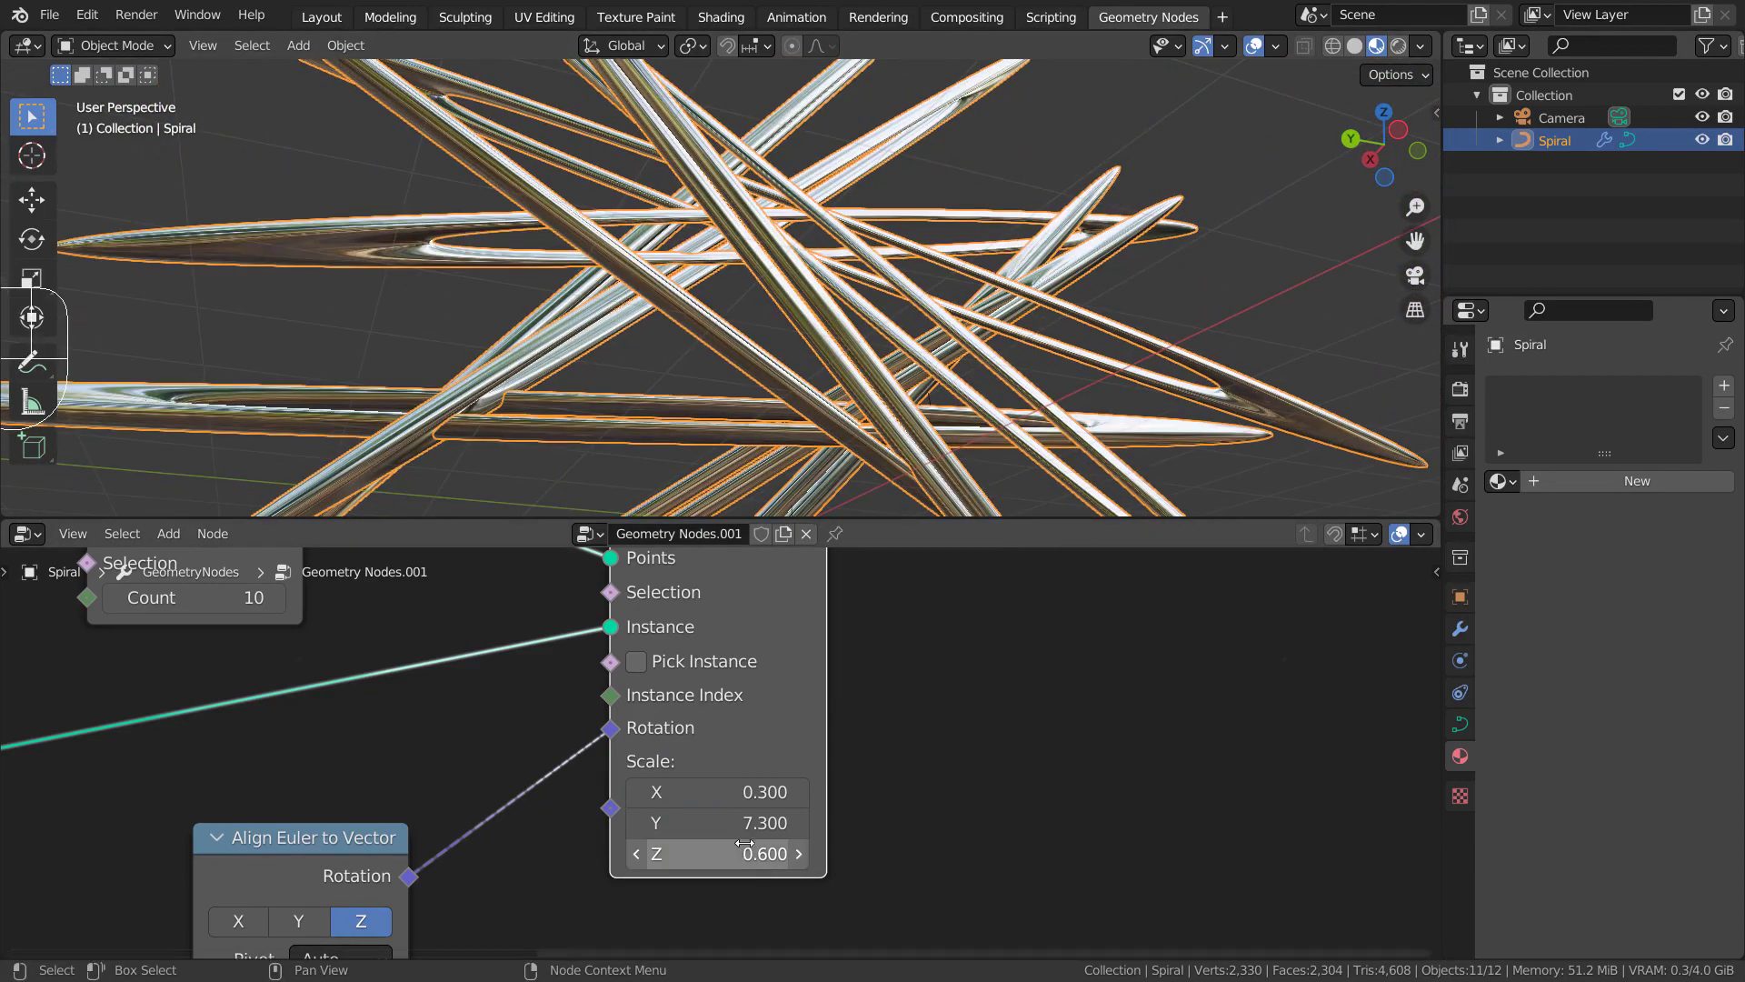
# Reset the instance scale to 1.000 and deselect the Spiral.
pyautogui.press('Tab')
pyautogui.write('1')
pyautogui.press('Tab')
pyautogui.write('1')
pyautogui.press('Return')
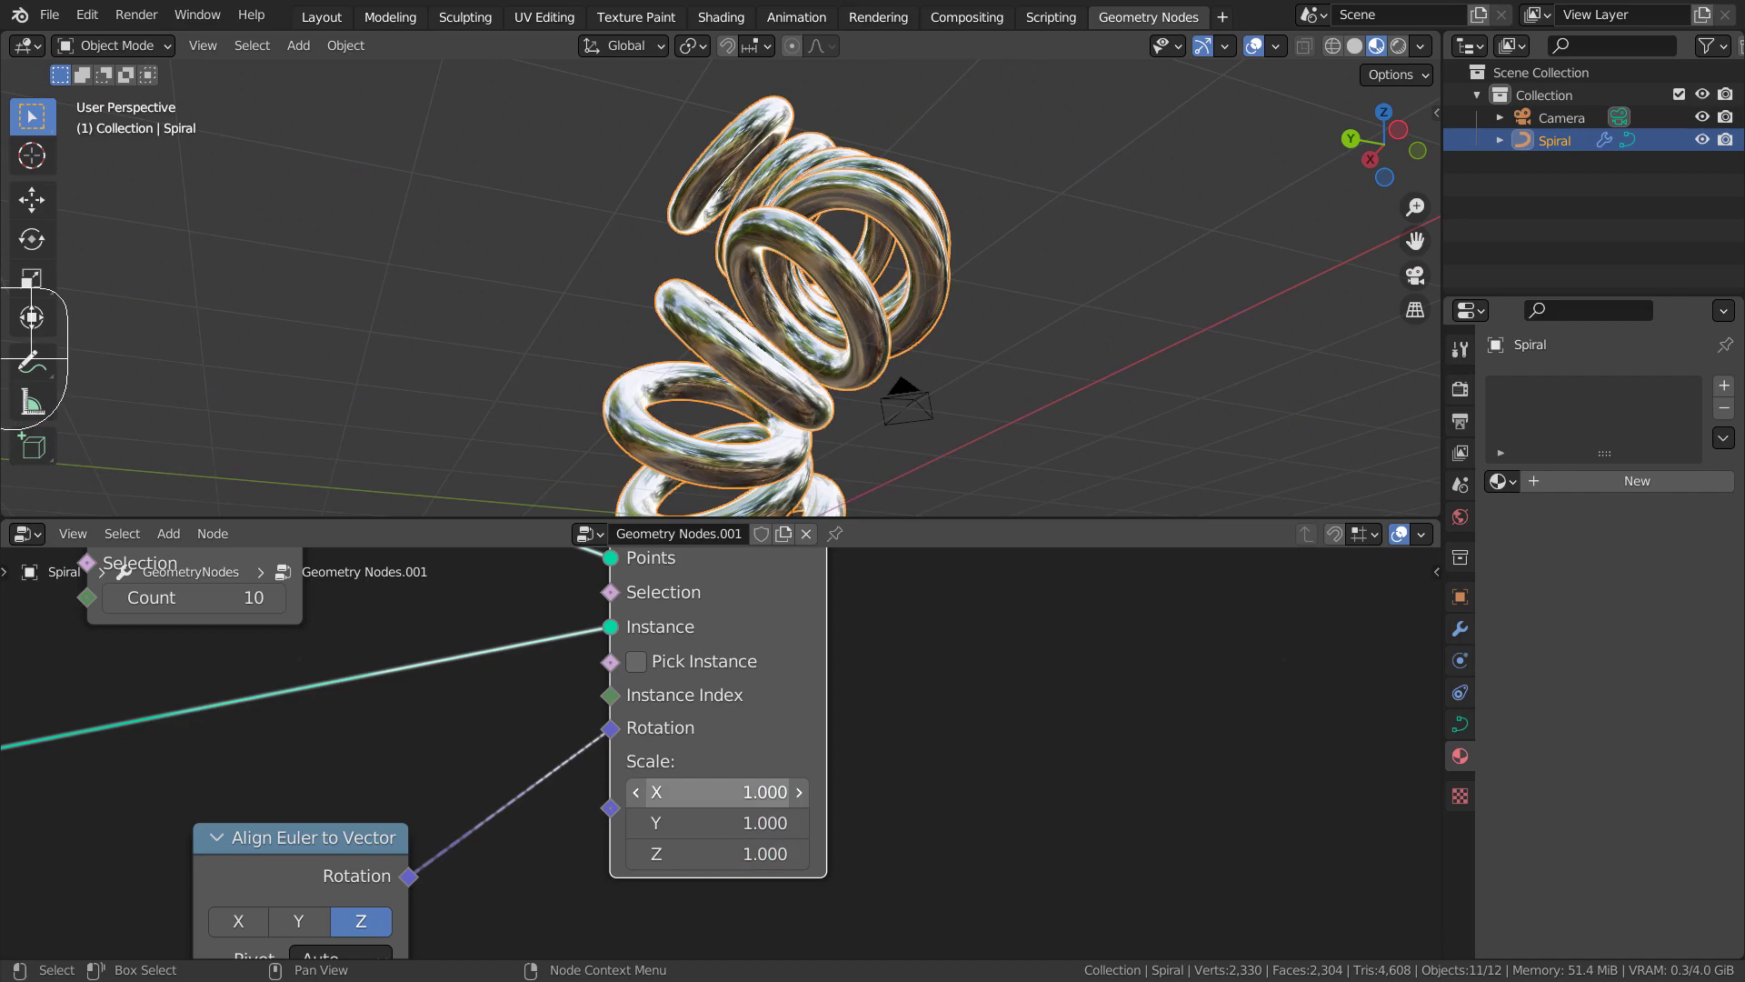
pyautogui.click(1073, 241)
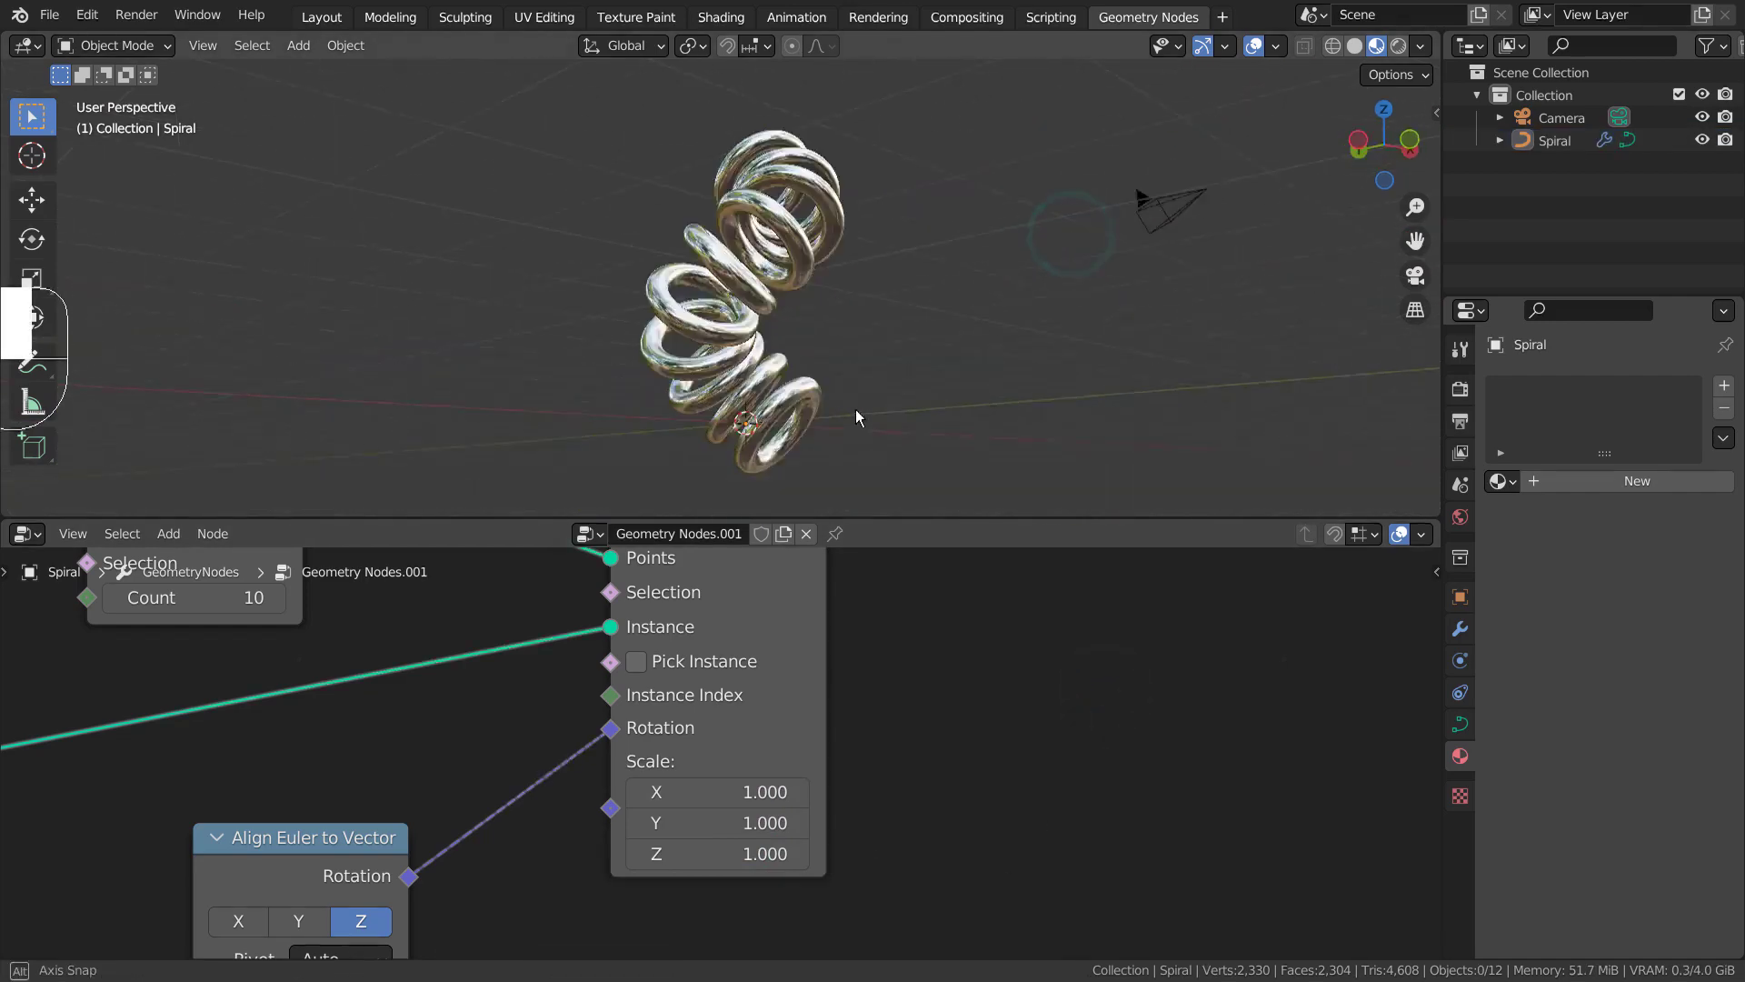